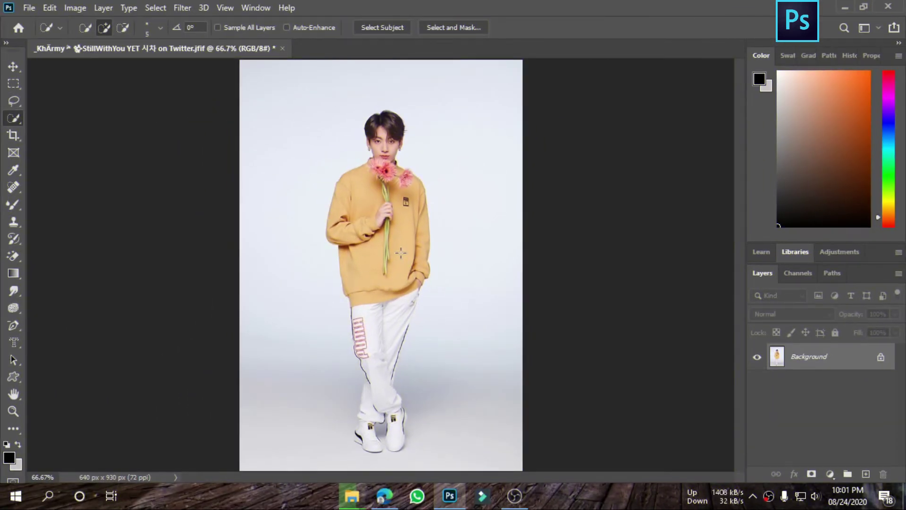
Step: Unlock the Background layer into Layer 0, then glance at the photo's source page in the browser
click(881, 358)
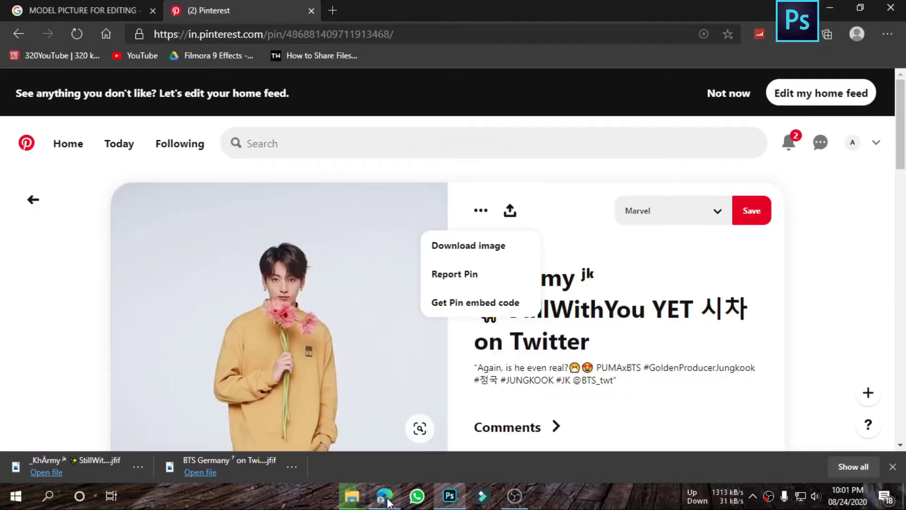
click(385, 495)
click(693, 407)
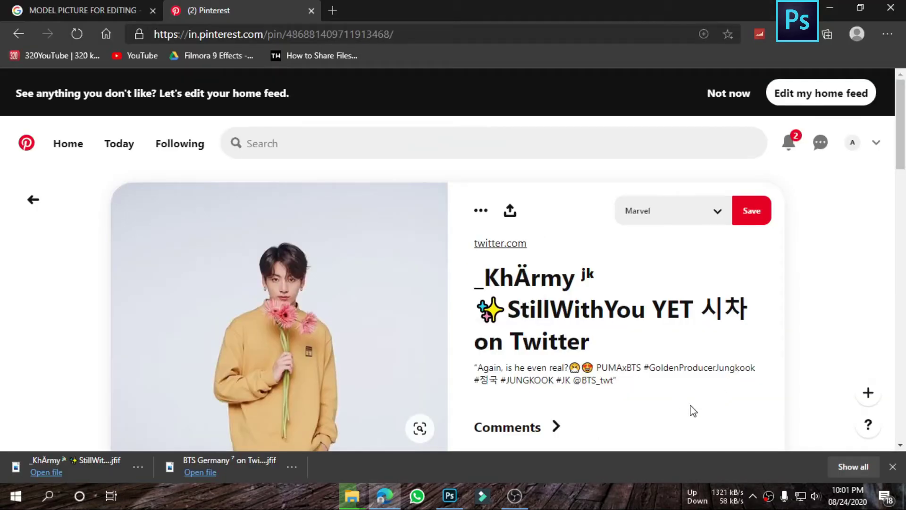
click(830, 8)
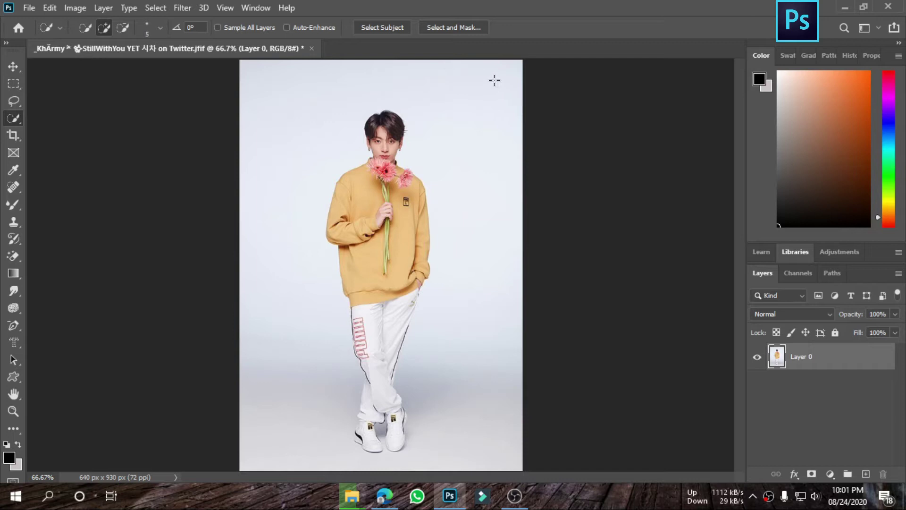
key(ctrl+plus)
key(ctrl+plus)
scroll(493, 80, down, 2)
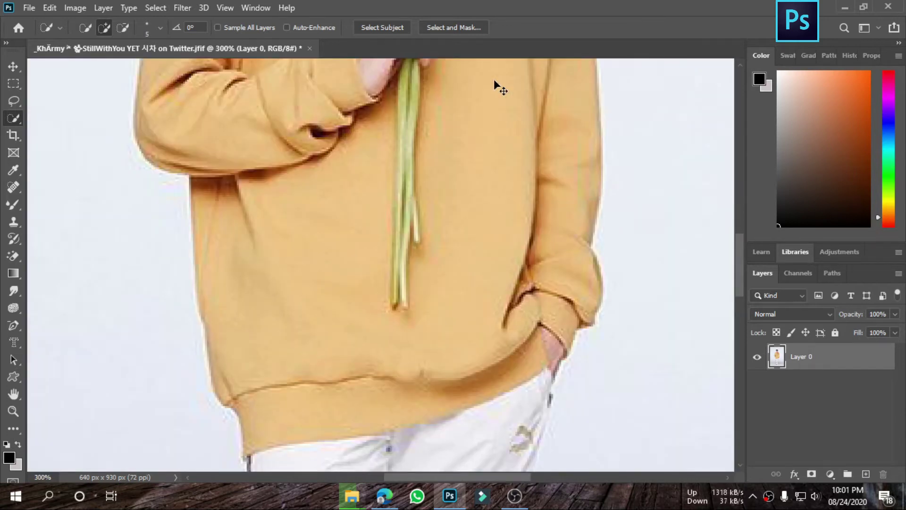
key(ctrl+minus)
key(ctrl+minus)
key(ctrl+minus)
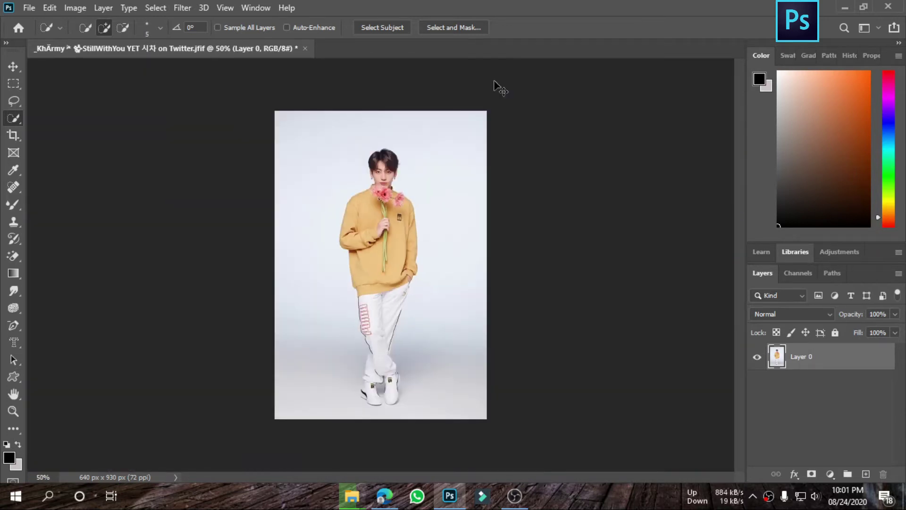
key(ctrl+plus)
key(ctrl+minus)
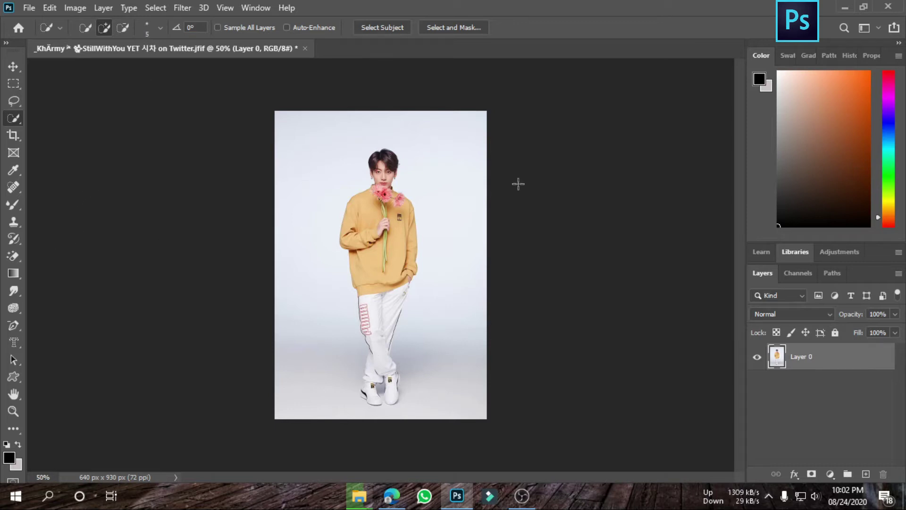
Step: Auto-select the man with Select Subject and extend the selection along the left shoe
click(379, 24)
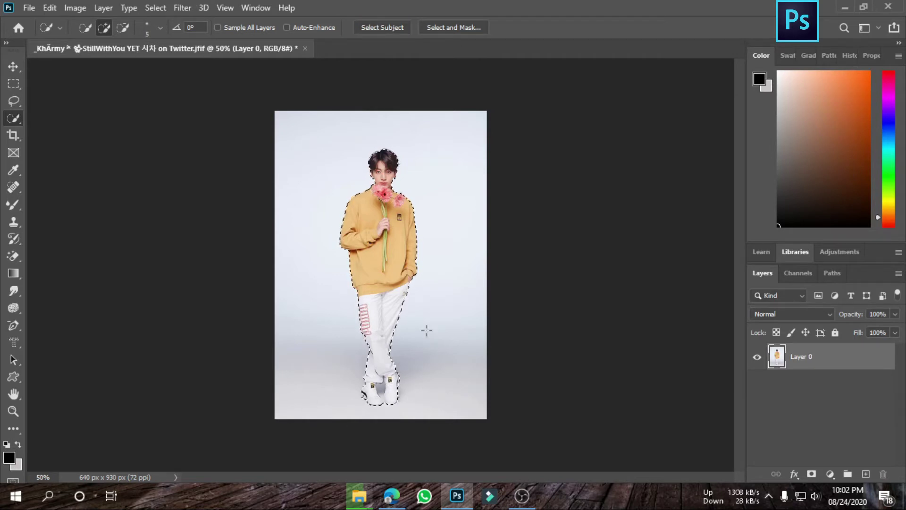
key(ctrl+plus)
key(ctrl+plus)
key(ctrl+plus)
key(ctrl+plus)
scroll(427, 331, down, 2)
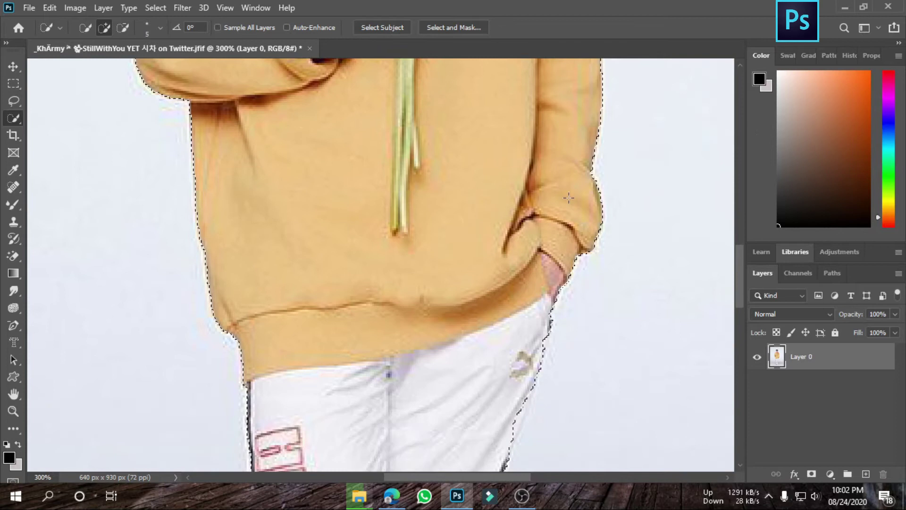
scroll(444, 312, down, 5)
scroll(463, 291, down, 2)
scroll(366, 105, down, 4)
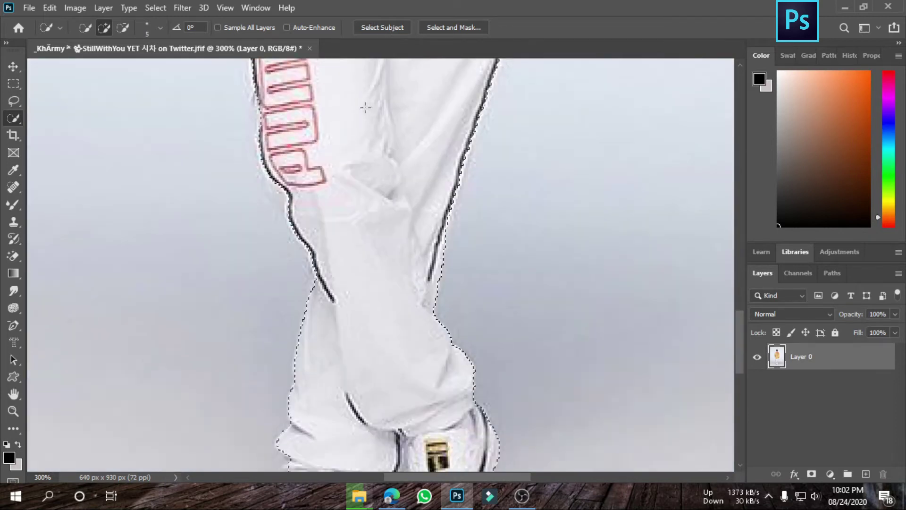
scroll(366, 118, down, 4)
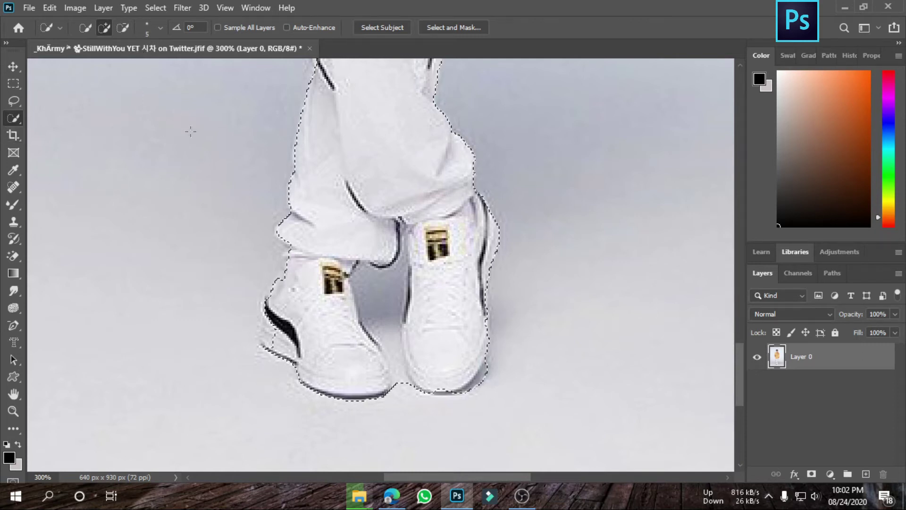
drag(265, 325, 301, 309)
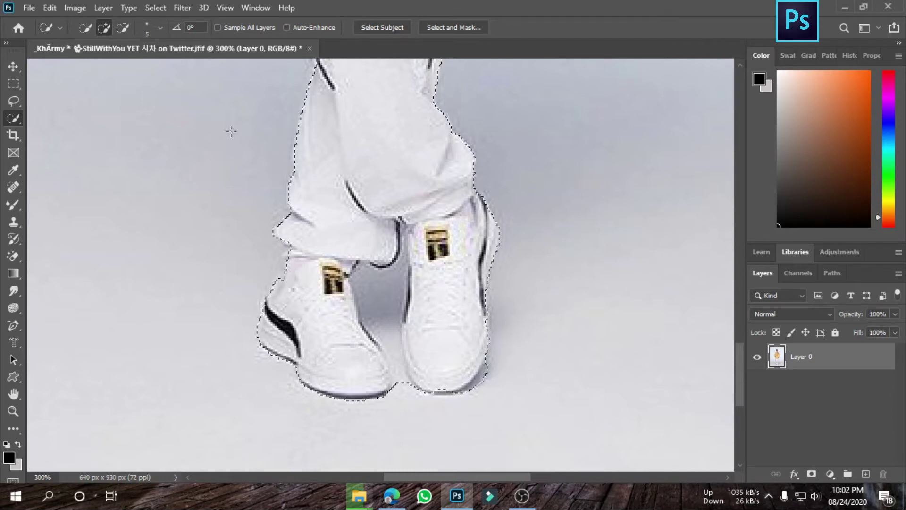
Step: Remove the gap between the shoes from the selection and add the pants' right edge
click(122, 28)
click(371, 287)
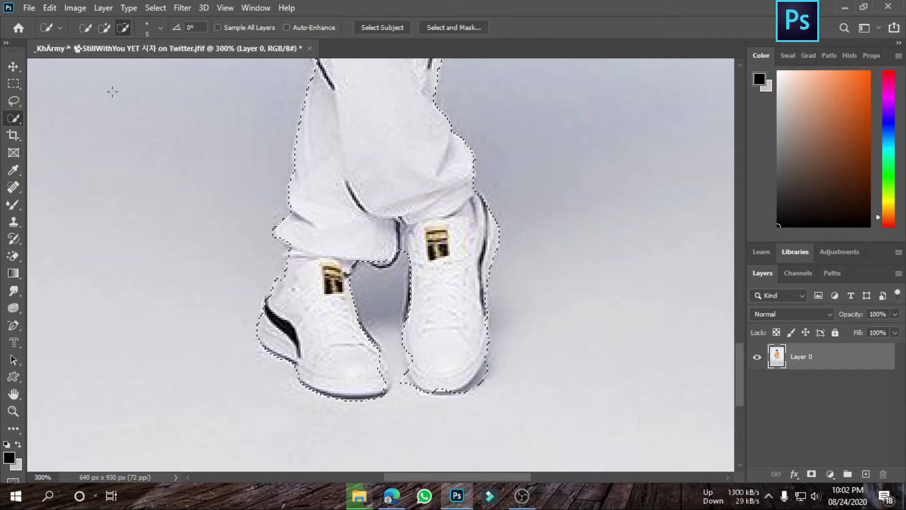
click(106, 28)
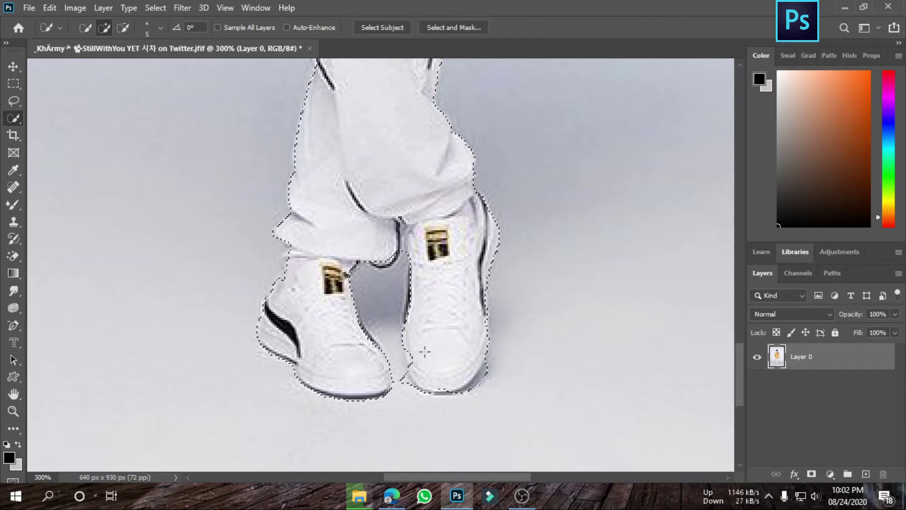
click(123, 27)
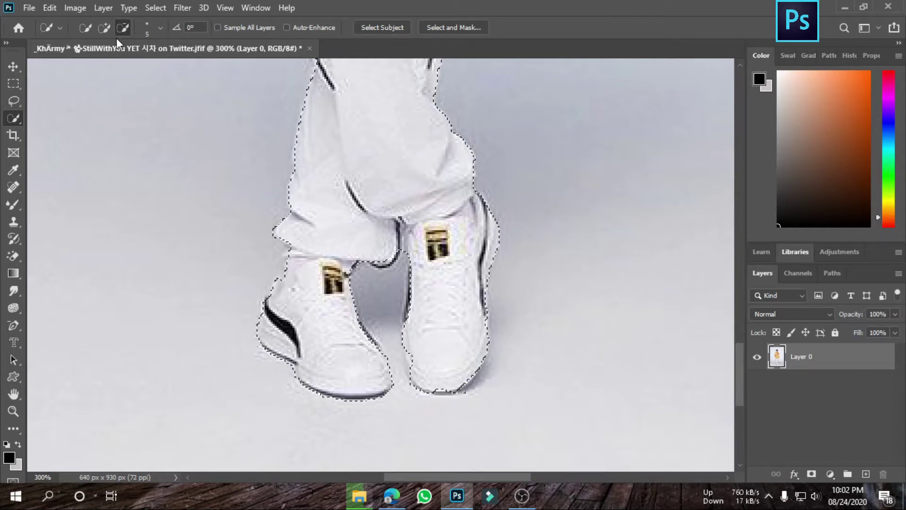
click(104, 28)
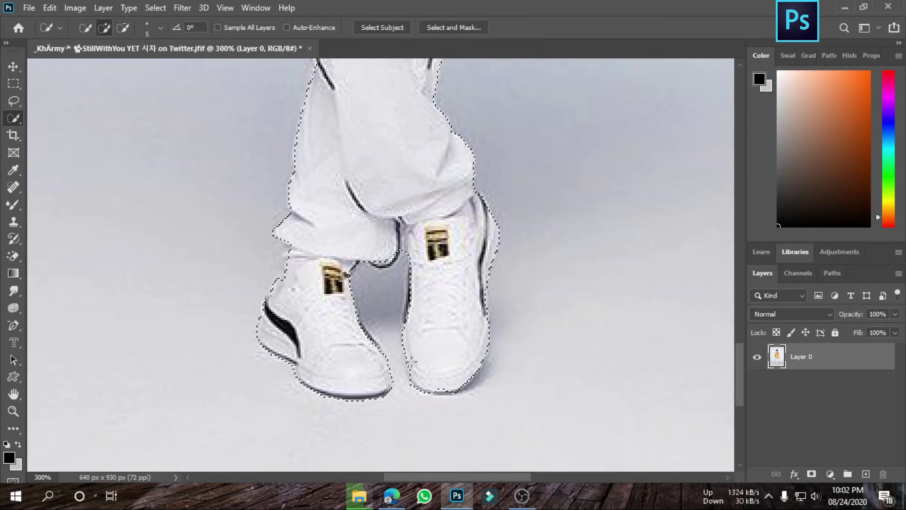
scroll(439, 349, up, 1)
scroll(441, 346, up, 4)
scroll(444, 345, up, 2)
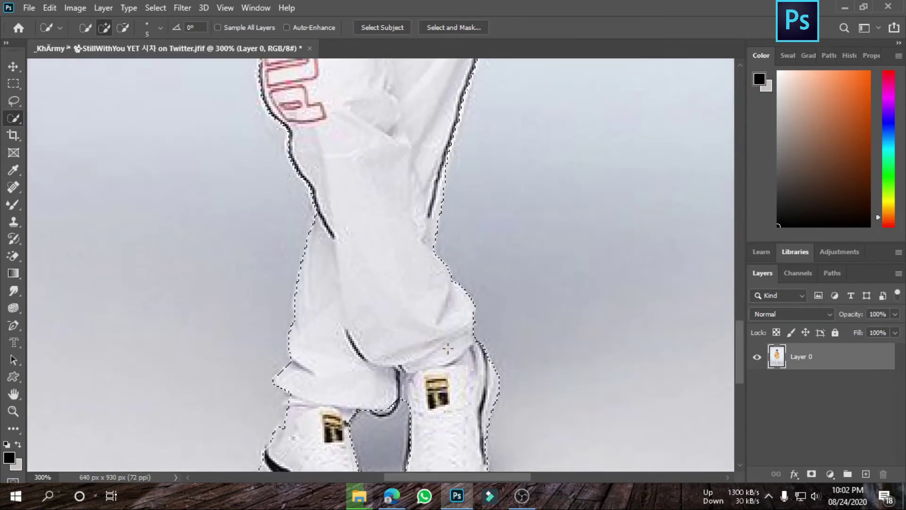
scroll(446, 343, up, 1)
scroll(519, 331, up, 3)
scroll(554, 323, up, 3)
scroll(545, 325, up, 3)
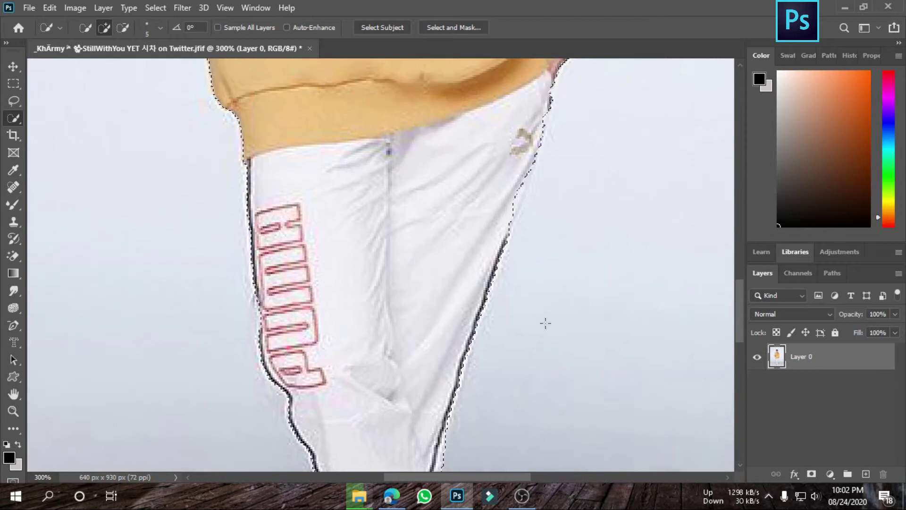
scroll(536, 297, up, 2)
drag(529, 278, 530, 216)
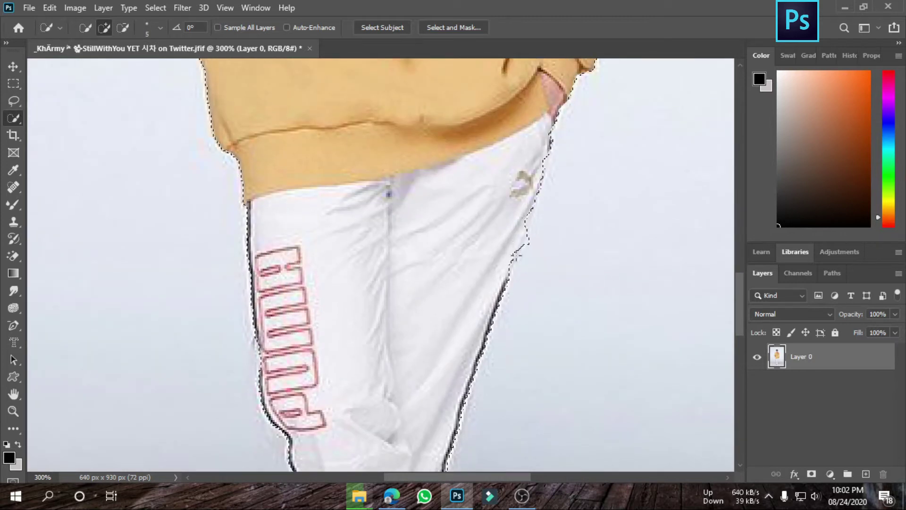
Step: Add a layer mask from the selection to hide the grey background, checking the cut-out at 200%
click(811, 474)
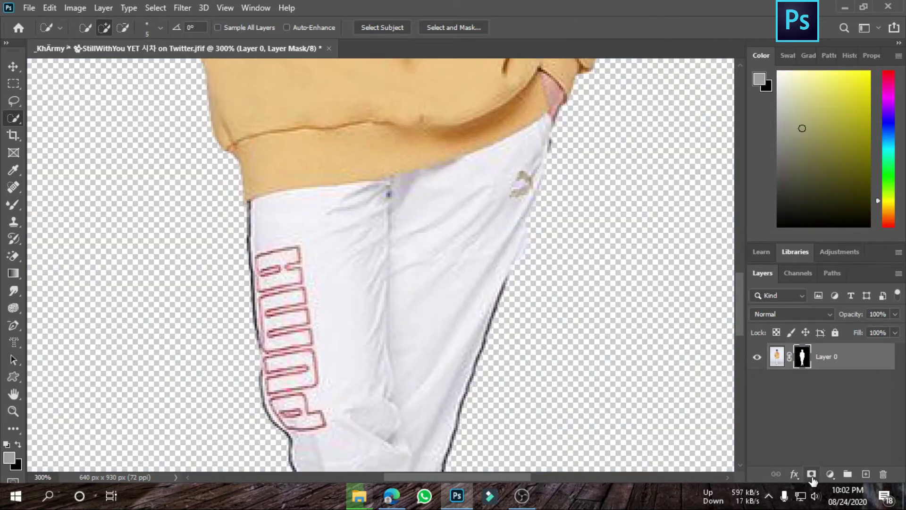
key(ctrl+minus)
key(ctrl+minus)
key(ctrl+minus)
key(ctrl+minus)
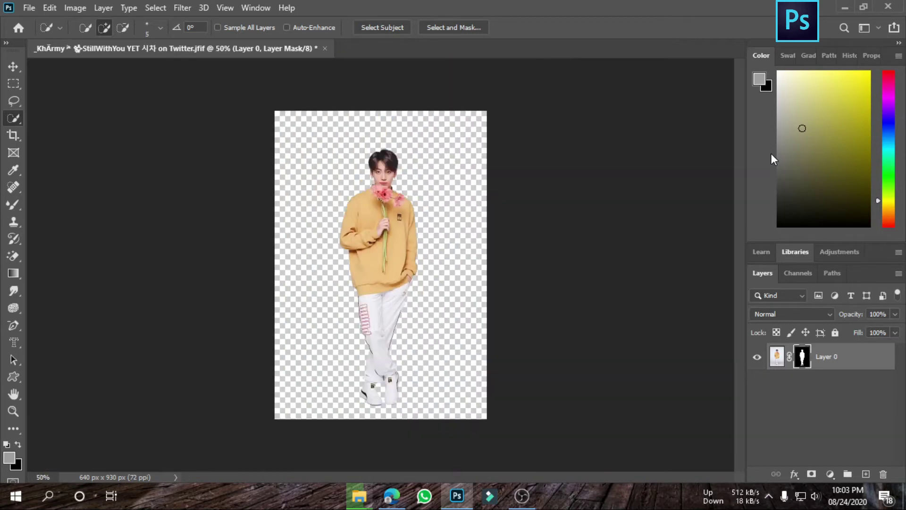
key(ctrl+plus)
key(ctrl+plus)
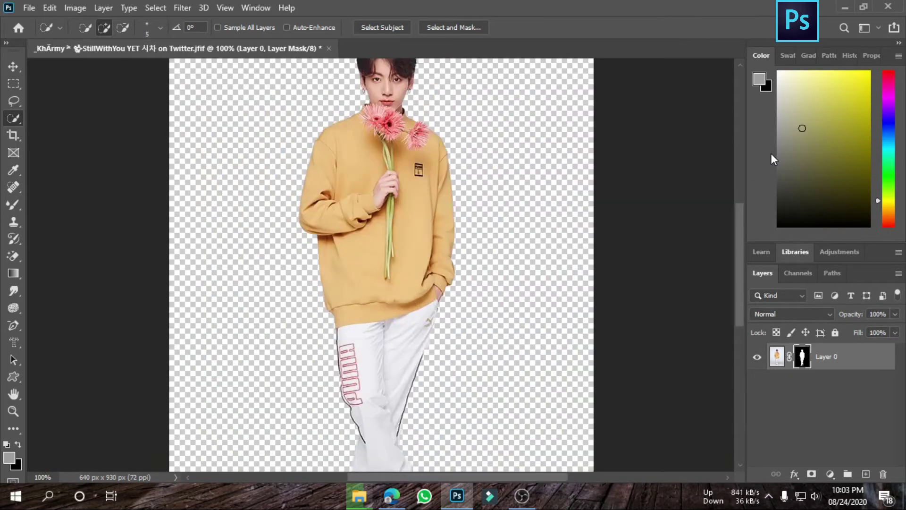
key(ctrl+plus)
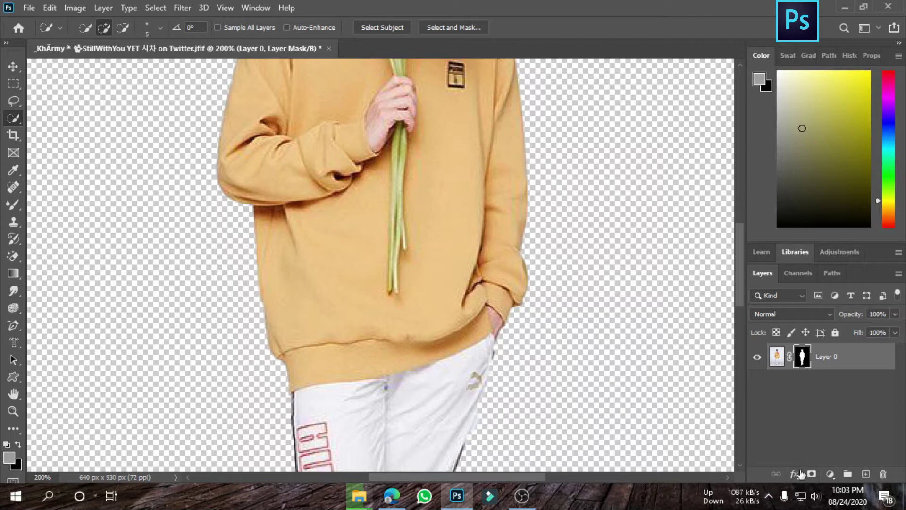
scroll(802, 478, up, 3)
scroll(802, 477, up, 3)
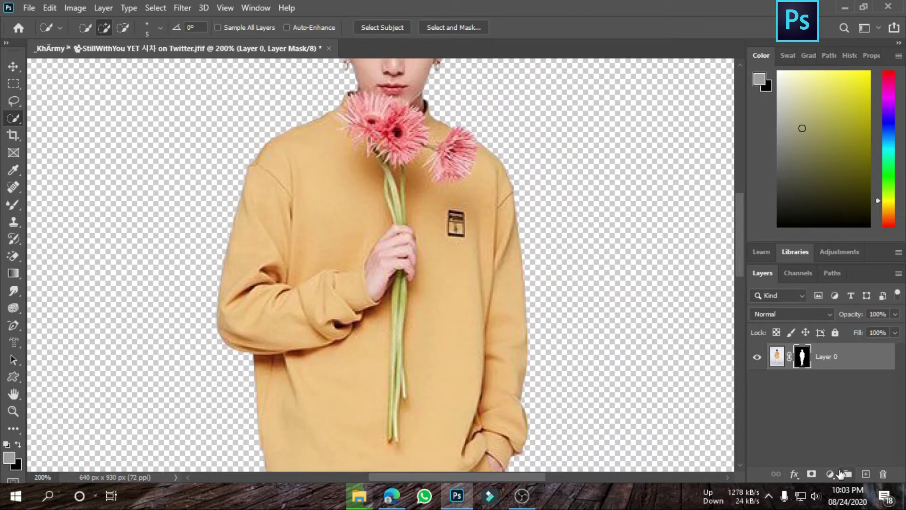
scroll(841, 473, up, 1)
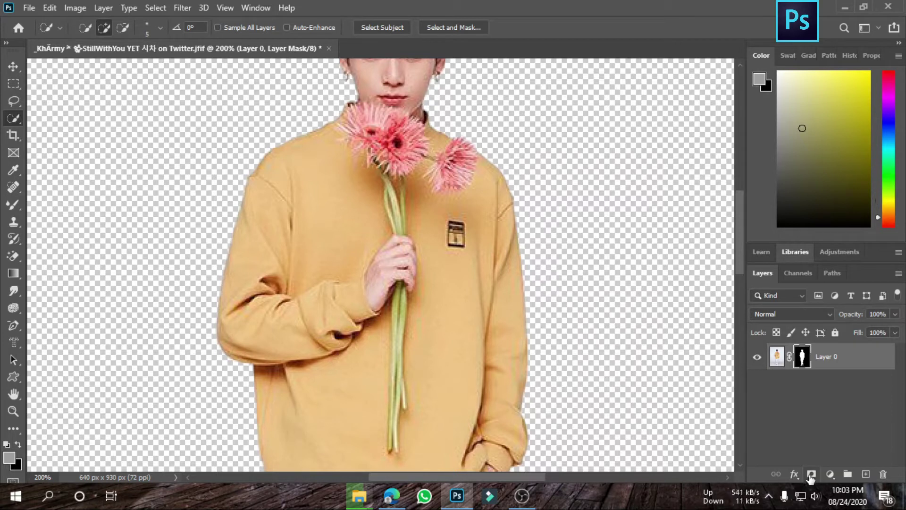
key(ctrl+z)
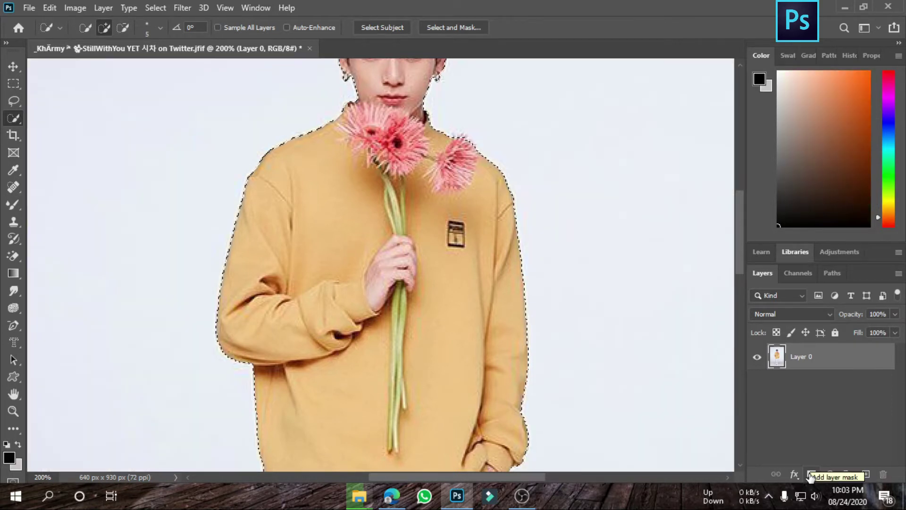
scroll(810, 476, up, 2)
click(811, 474)
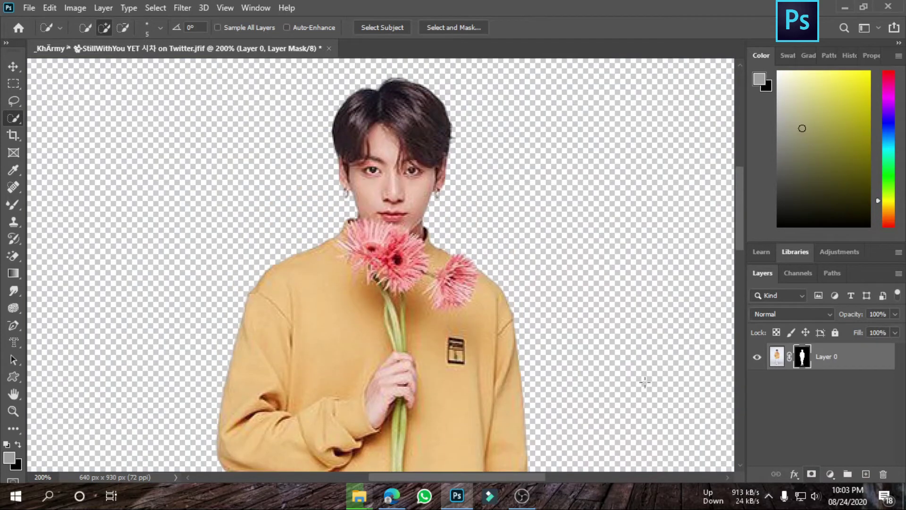
key(ctrl+minus)
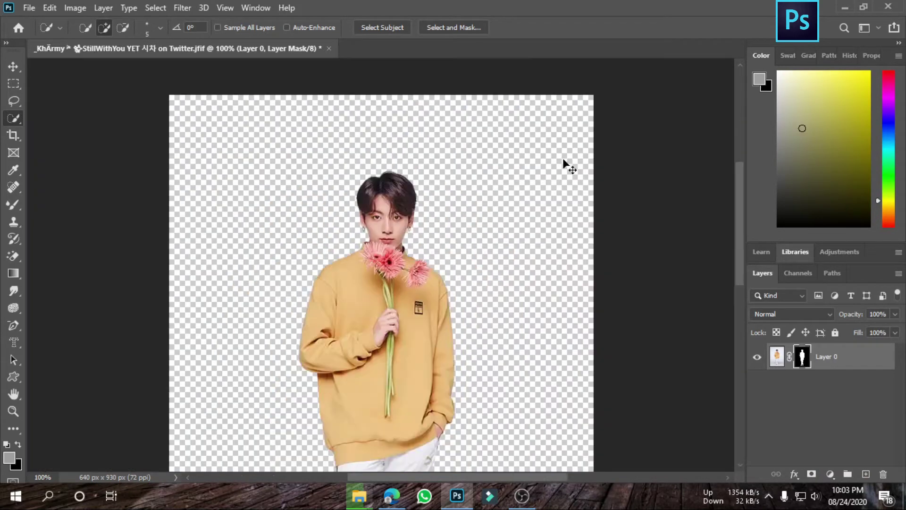
key(ctrl+minus)
key(ctrl+minus)
key(ctrl+plus)
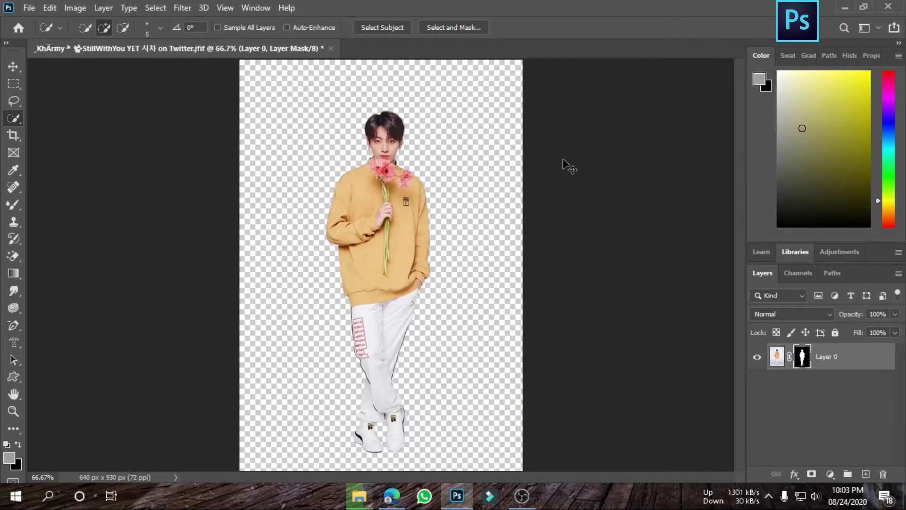
key(ctrl+minus)
key(ctrl+plus)
Step: Apply the layer mask permanently to Layer 0's pixels
right_click(789, 360)
key(Escape)
right_click(789, 360)
click(814, 395)
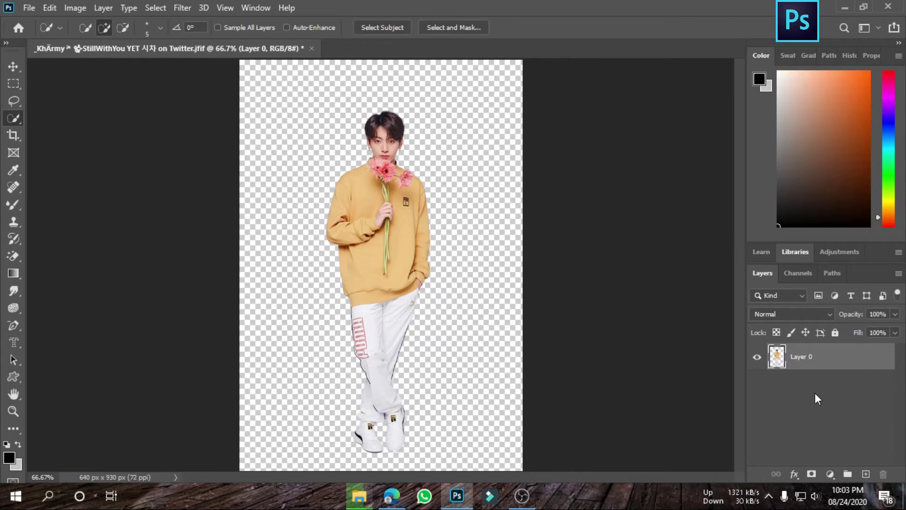
key(ctrl+z)
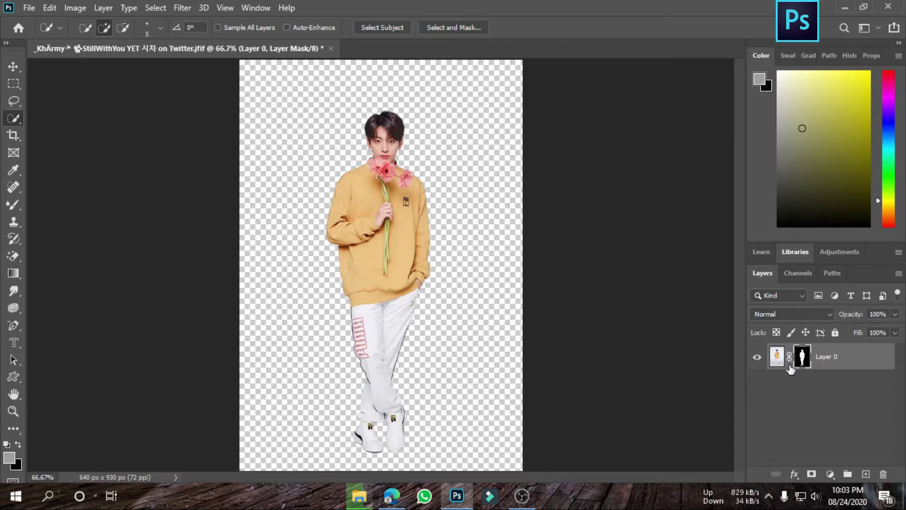
right_click(789, 357)
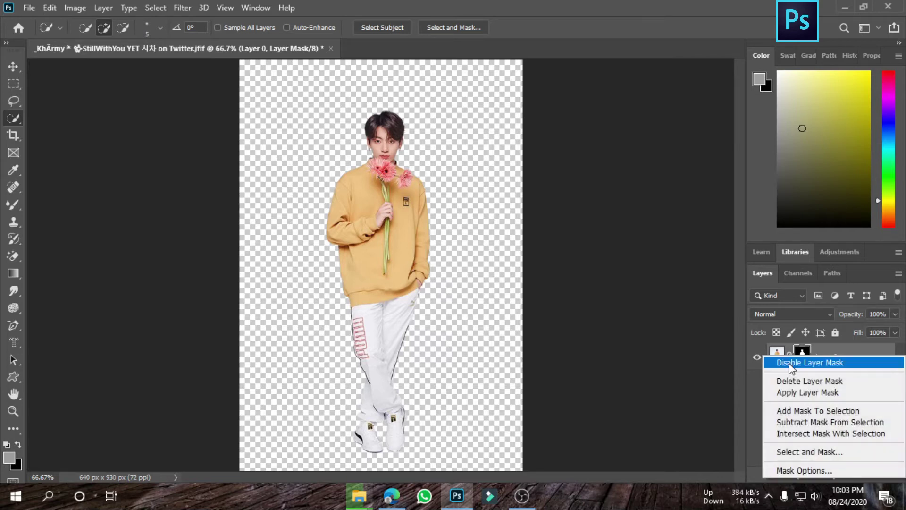
click(787, 396)
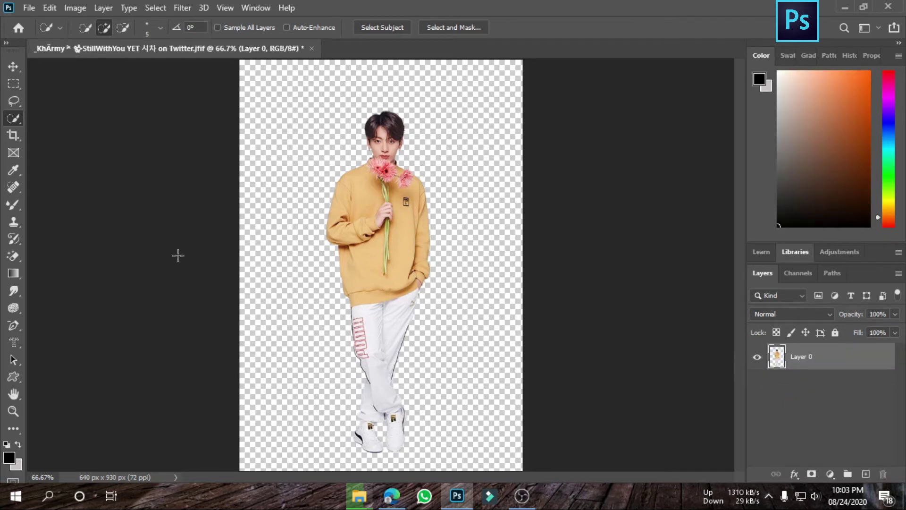
key(ctrl+minus)
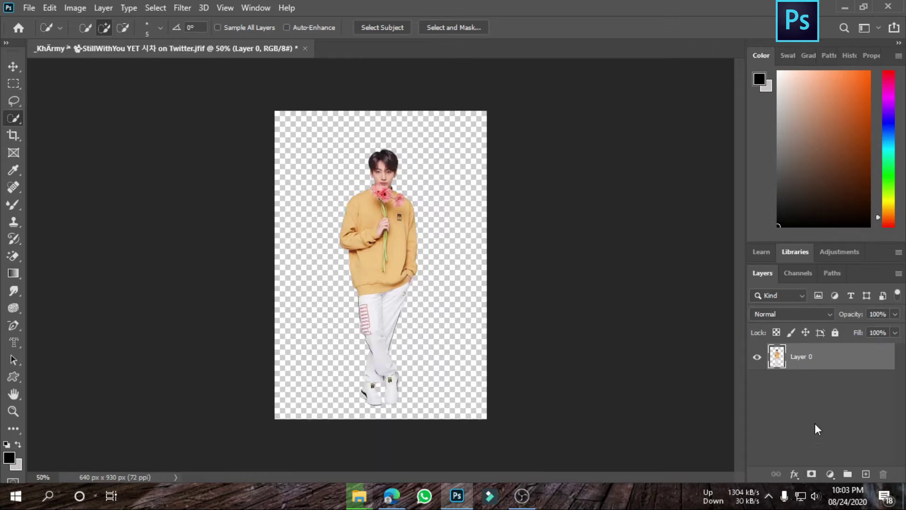
Step: Add a new empty Layer 1 above Layer 0 and select it
click(861, 474)
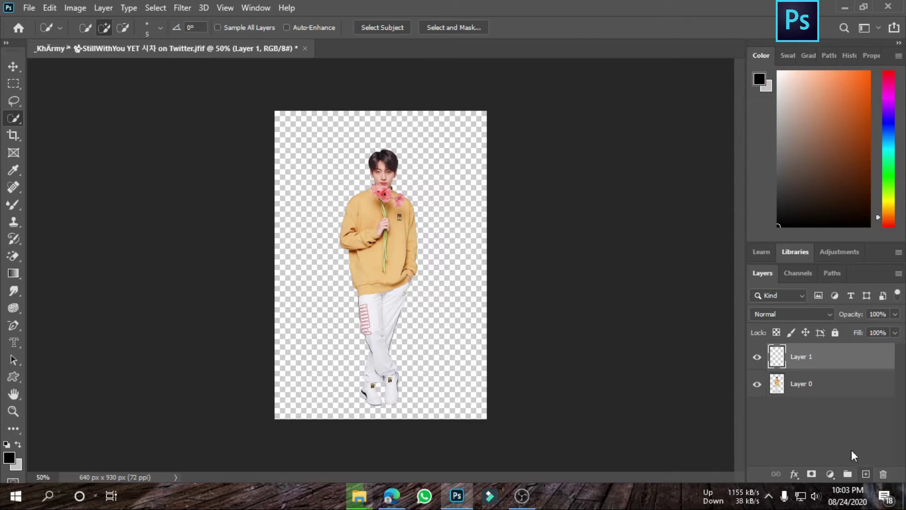
click(837, 414)
click(827, 363)
Step: Add a purple #8a64ad Solid Color fill layer and move it beneath Layer 0
click(830, 474)
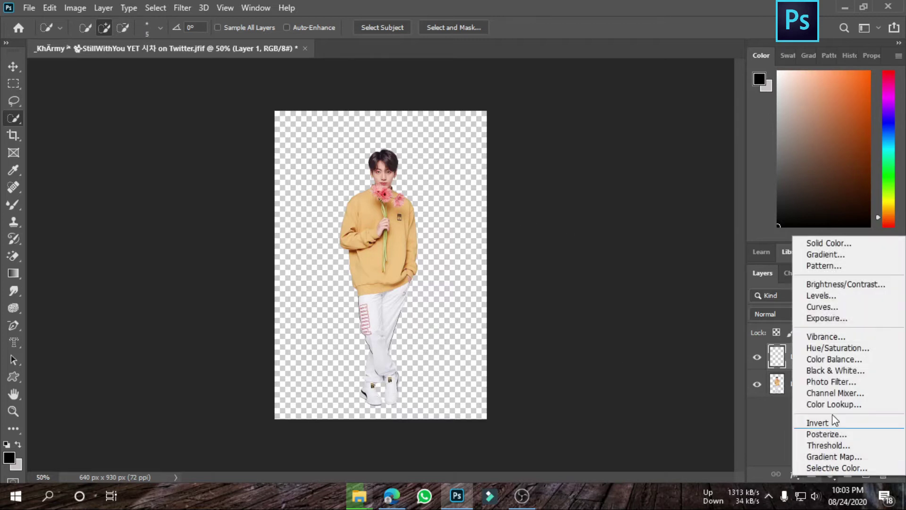
click(830, 244)
drag(388, 60, 495, 62)
mouse_move(425, 208)
mouse_down()
mouse_move(417, 182)
mouse_move(423, 218)
mouse_move(469, 197)
mouse_move(423, 249)
mouse_move(437, 178)
mouse_move(415, 241)
mouse_move(427, 226)
mouse_move(409, 249)
mouse_move(467, 161)
mouse_move(520, 159)
mouse_up()
mouse_move(566, 126)
mouse_down()
mouse_move(556, 225)
mouse_move(555, 118)
mouse_move(563, 251)
mouse_move(562, 232)
mouse_move(469, 216)
mouse_move(418, 239)
mouse_move(403, 257)
mouse_move(444, 231)
mouse_up()
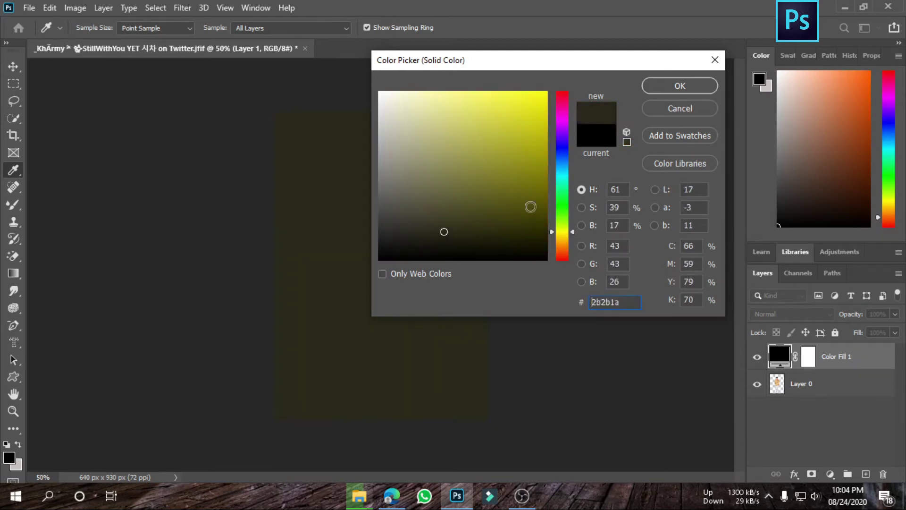
drag(565, 215, 572, 133)
mouse_move(531, 182)
mouse_down()
mouse_move(450, 228)
mouse_move(490, 194)
mouse_move(491, 144)
mouse_move(432, 146)
mouse_move(446, 169)
mouse_move(427, 152)
mouse_move(451, 146)
mouse_up()
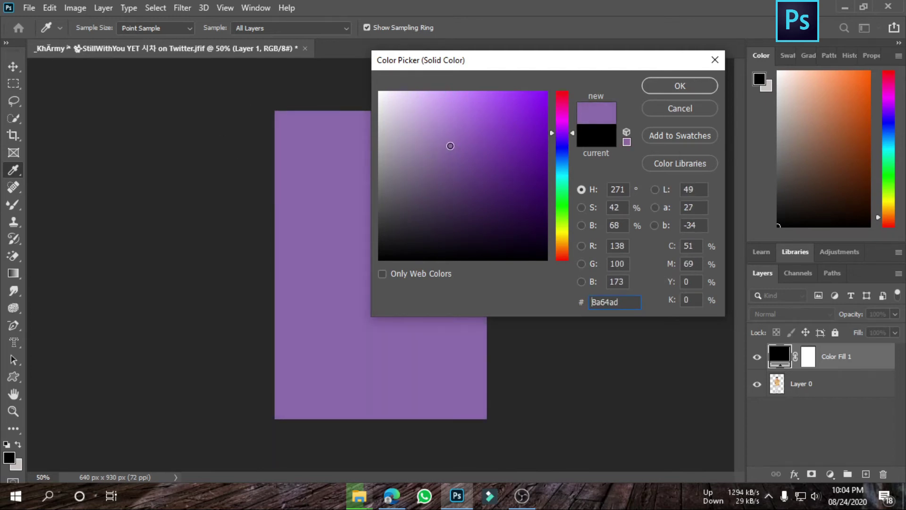
click(680, 86)
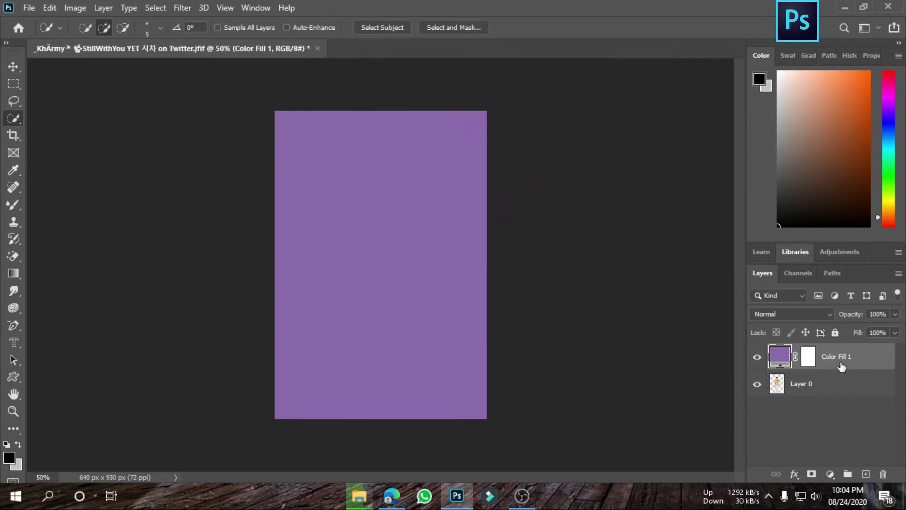
drag(842, 367, 848, 426)
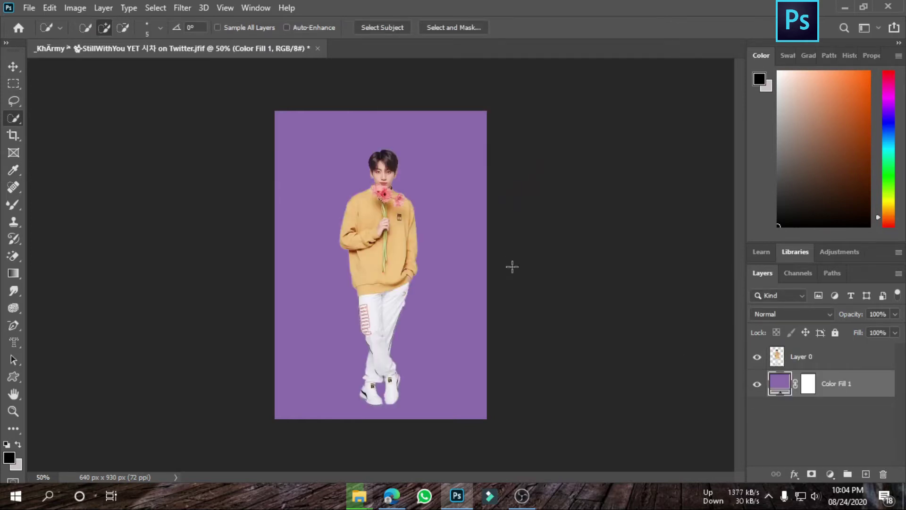
key(ctrl+minus)
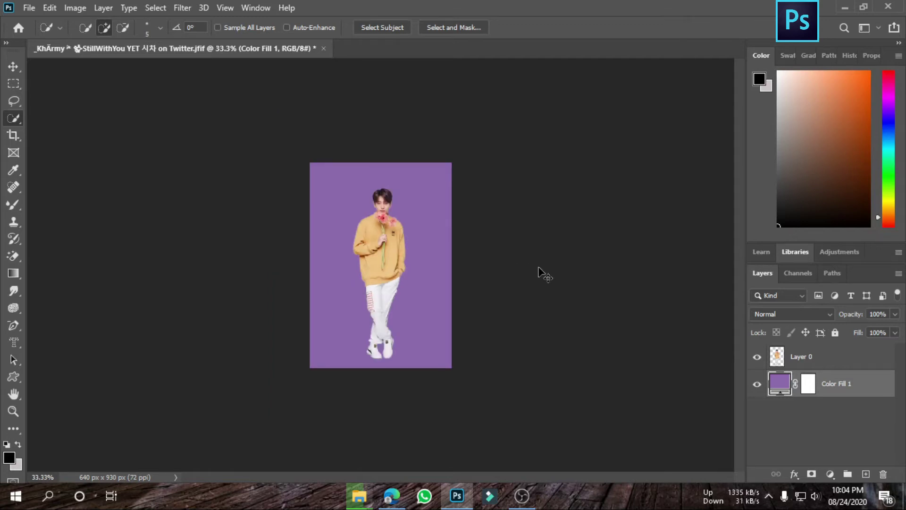
key(ctrl+plus)
key(ctrl+plus)
key(ctrl+minus)
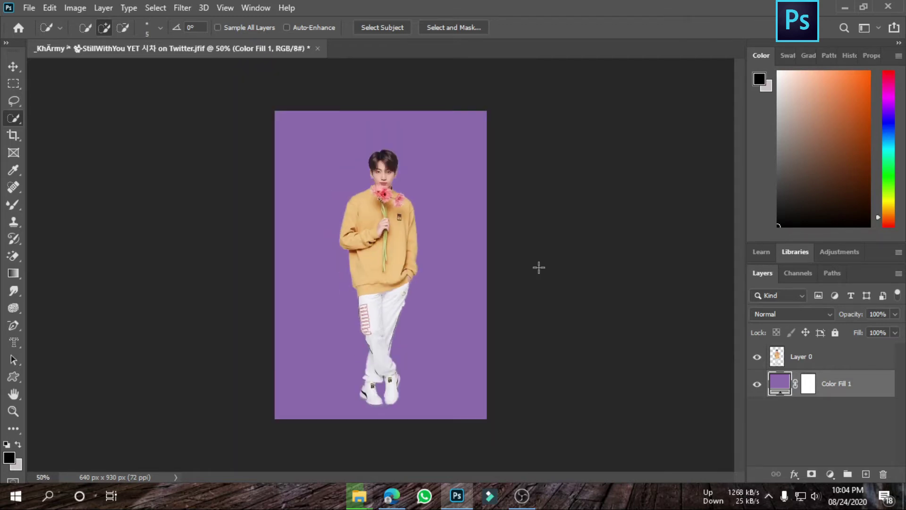
key(ctrl+bracketright)
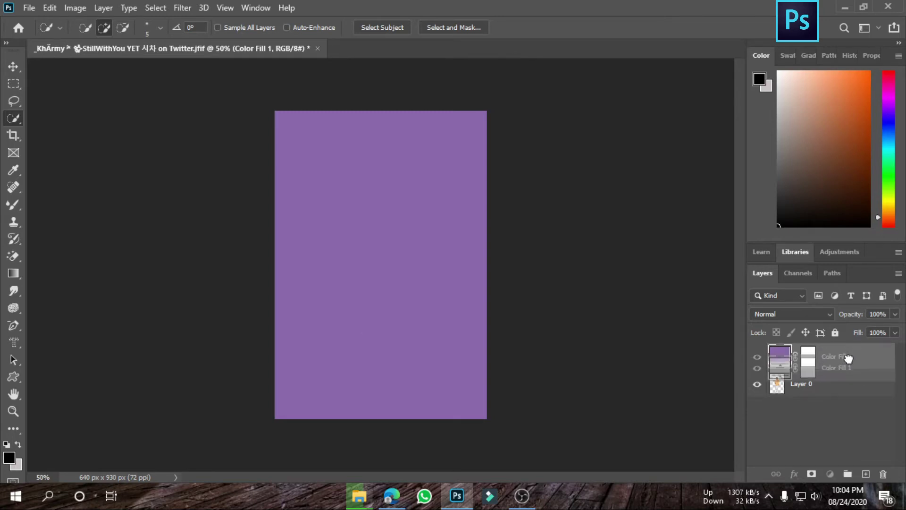
drag(849, 355, 846, 401)
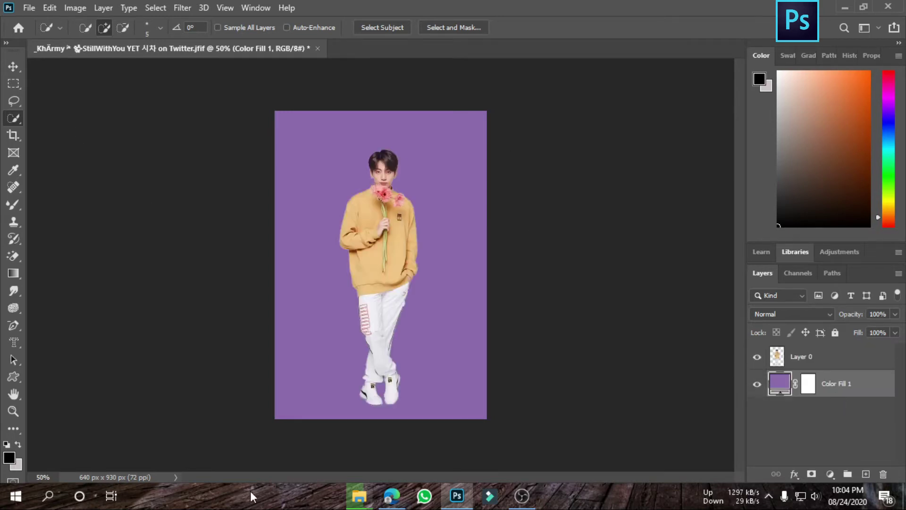
key(ctrl+plus)
key(ctrl+plus)
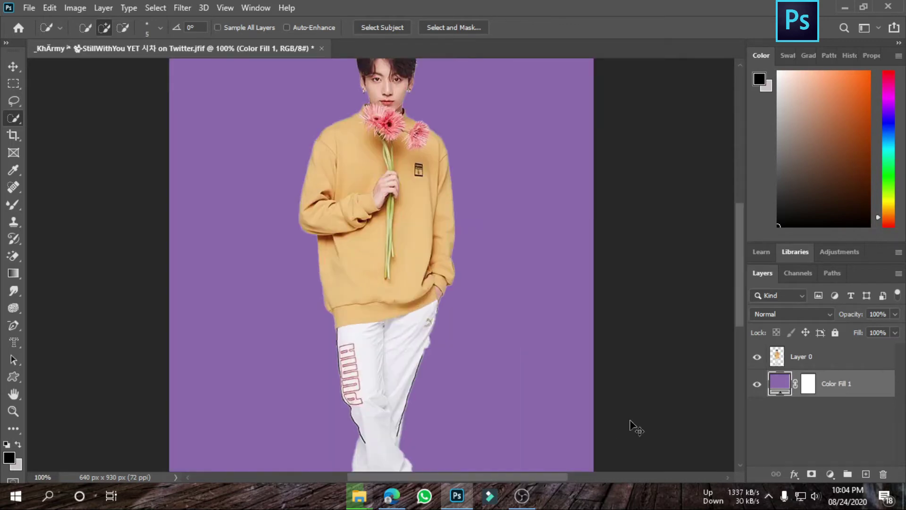
key(ctrl+minus)
key(ctrl+minus)
key(ctrl+plus)
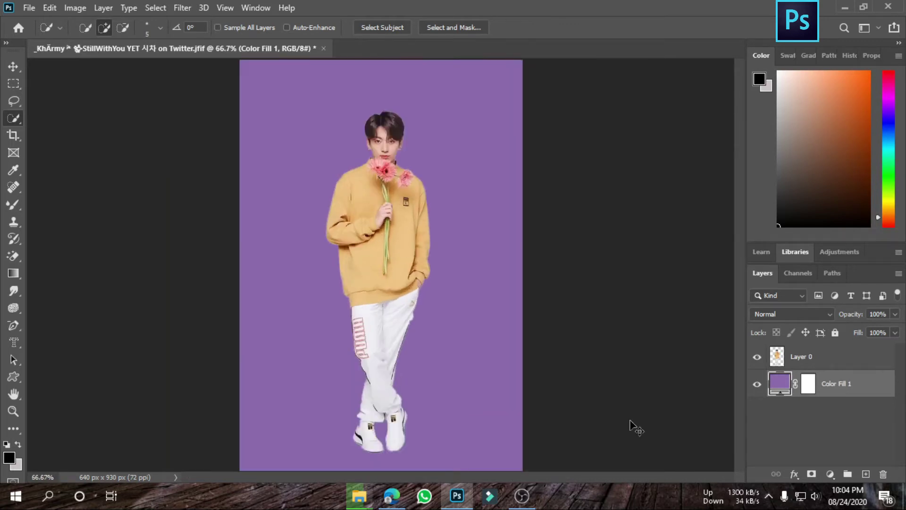
key(ctrl+plus)
key(ctrl+minus)
key(ctrl+minus)
key(ctrl+plus)
key(ctrl+plus)
key(ctrl+plus)
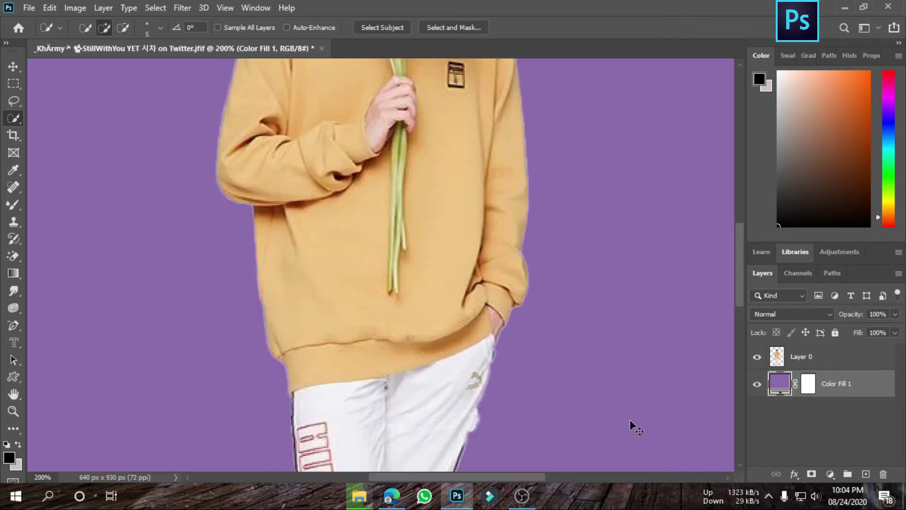
key(ctrl+plus)
scroll(337, 330, up, 3)
scroll(337, 331, up, 4)
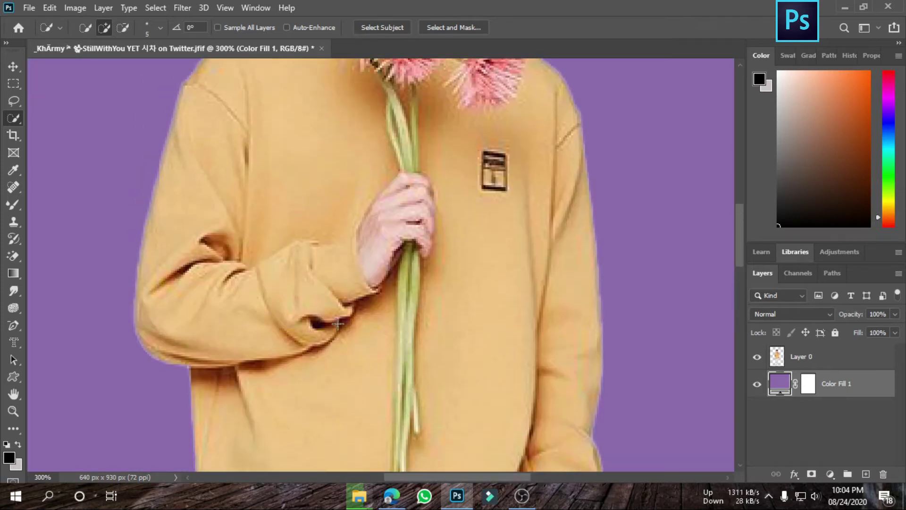
scroll(337, 330, up, 3)
key(ctrl+minus)
key(ctrl+minus)
key(ctrl+minus)
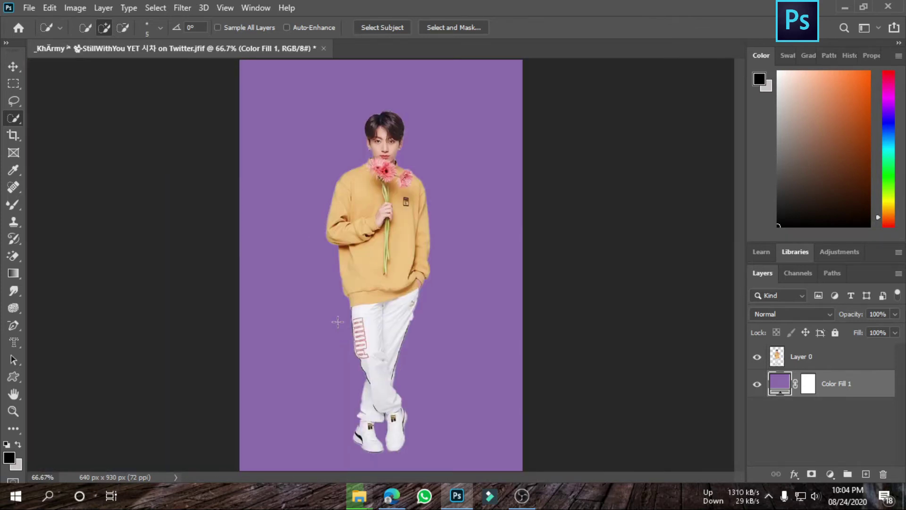
key(ctrl+minus)
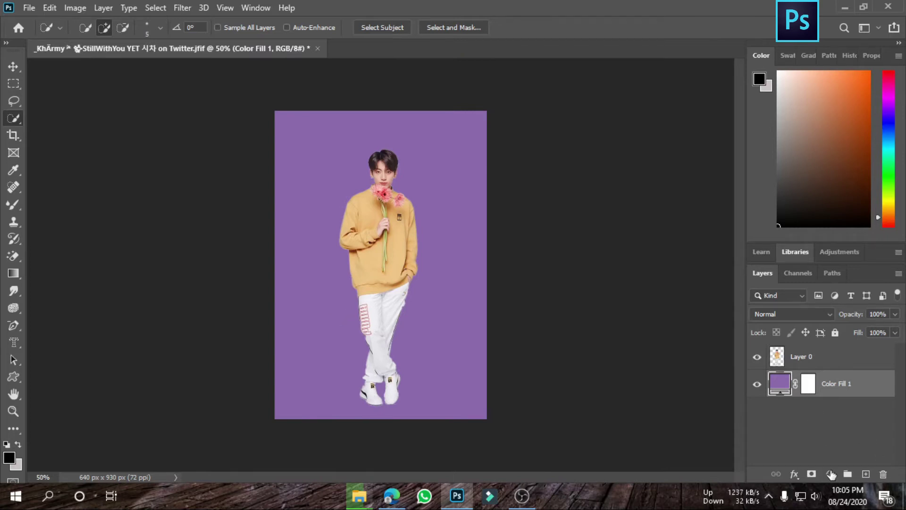
Step: Add a Gradient Fill layer with Radial style, Reverse checked and 264% scale
click(830, 474)
click(831, 251)
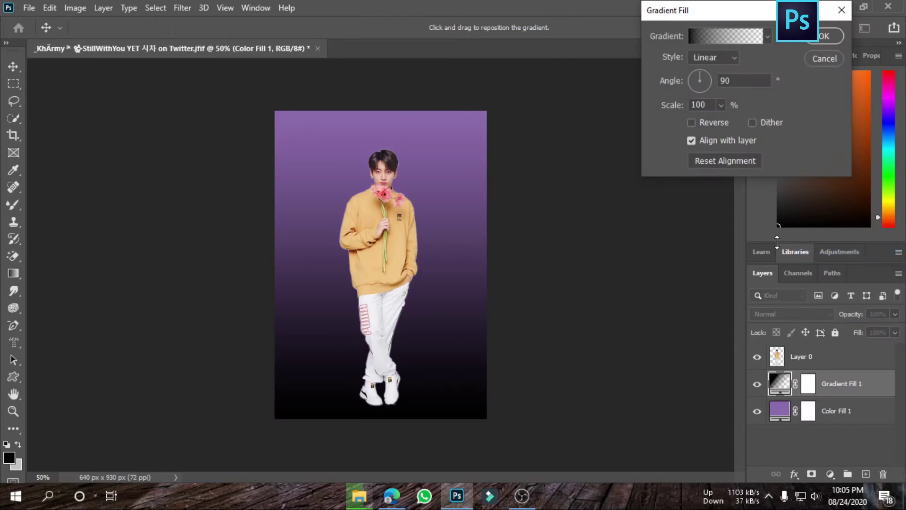
click(731, 57)
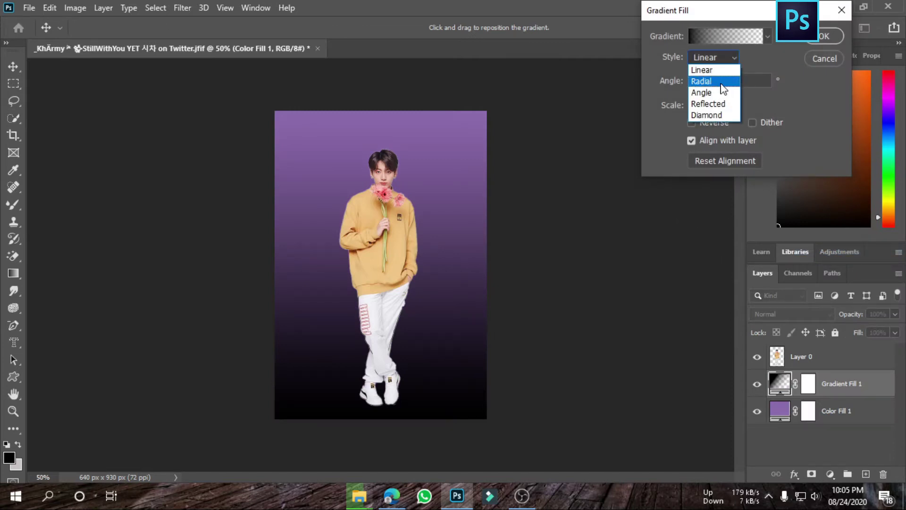
click(717, 80)
click(720, 104)
drag(719, 122, 722, 122)
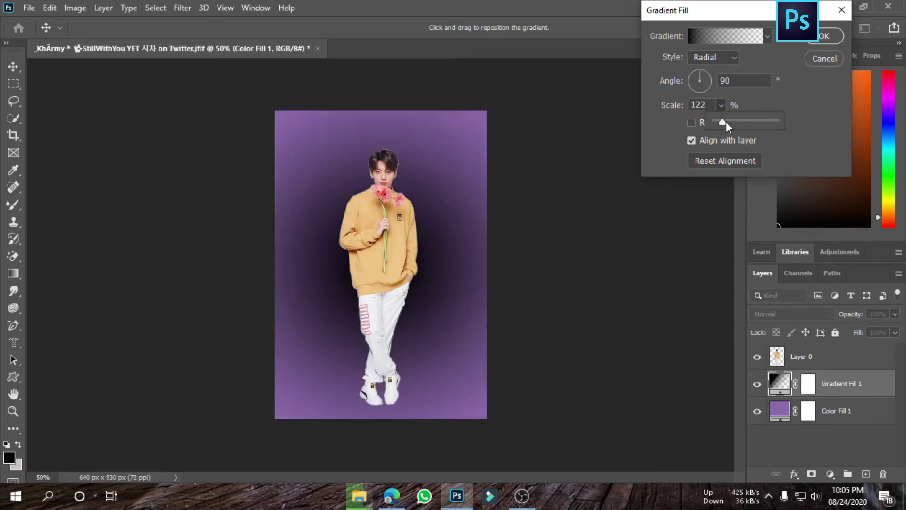
click(692, 123)
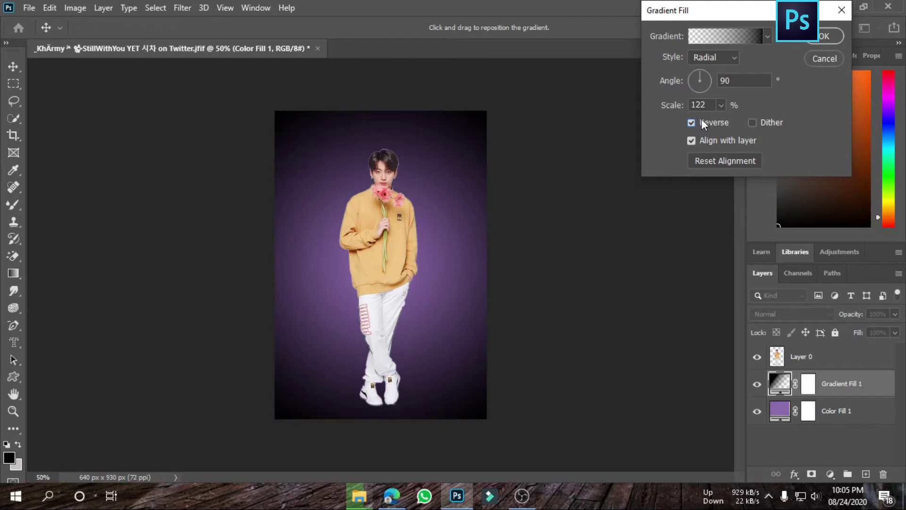
click(721, 105)
mouse_move(732, 118)
mouse_down()
mouse_move(711, 124)
mouse_move(714, 141)
mouse_move(722, 121)
mouse_up()
drag(425, 221, 424, 152)
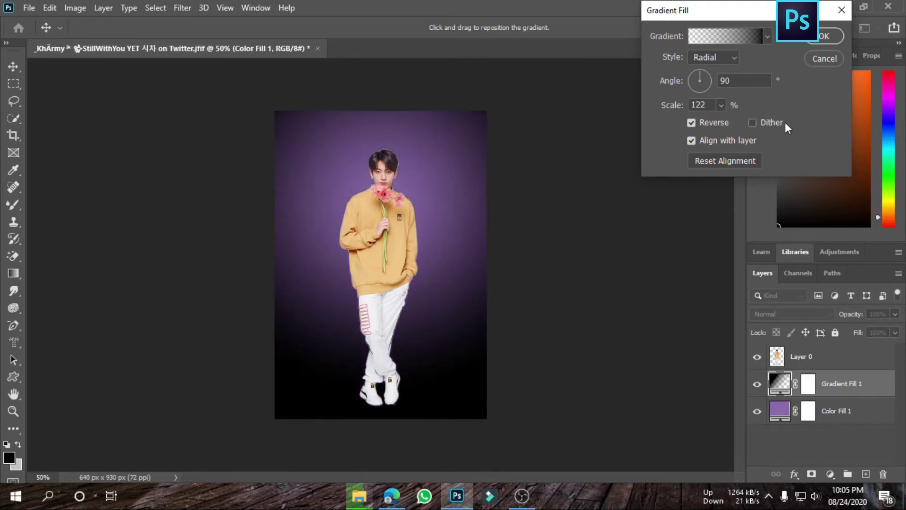
click(720, 104)
drag(729, 120, 729, 121)
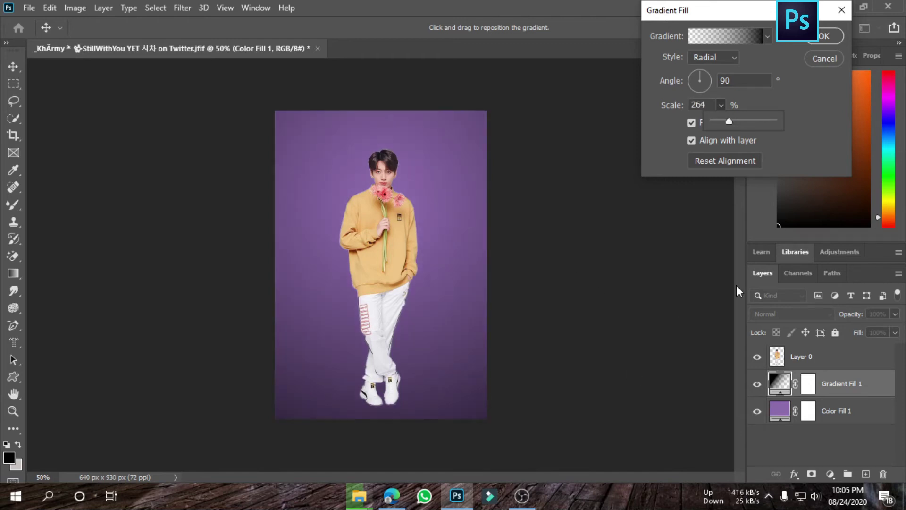
click(825, 35)
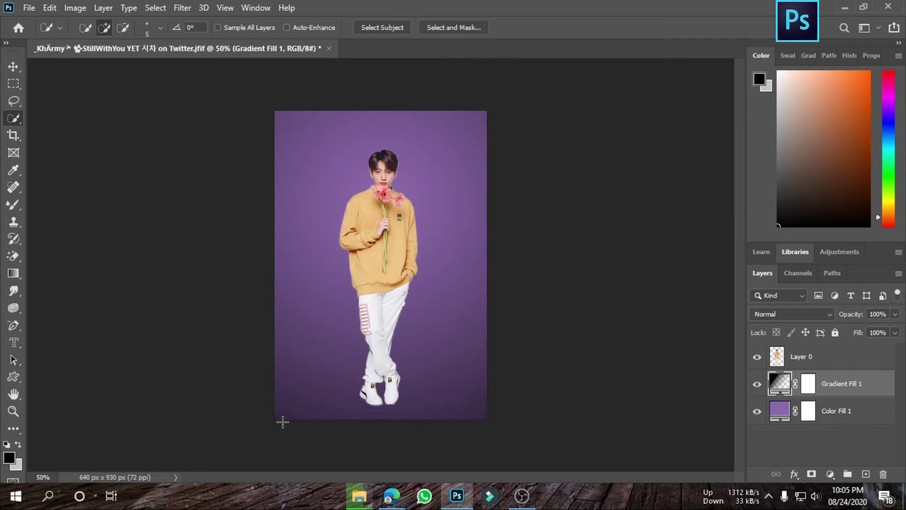
Step: Inspect the cut-out edges up close, then switch from Quick Selection to the brush tools
key(ctrl+plus)
key(ctrl+plus)
key(ctrl+plus)
key(ctrl+minus)
key(ctrl+minus)
key(ctrl+minus)
key(ctrl+plus)
key(ctrl+plus)
key(ctrl+plus)
scroll(439, 351, down, 2)
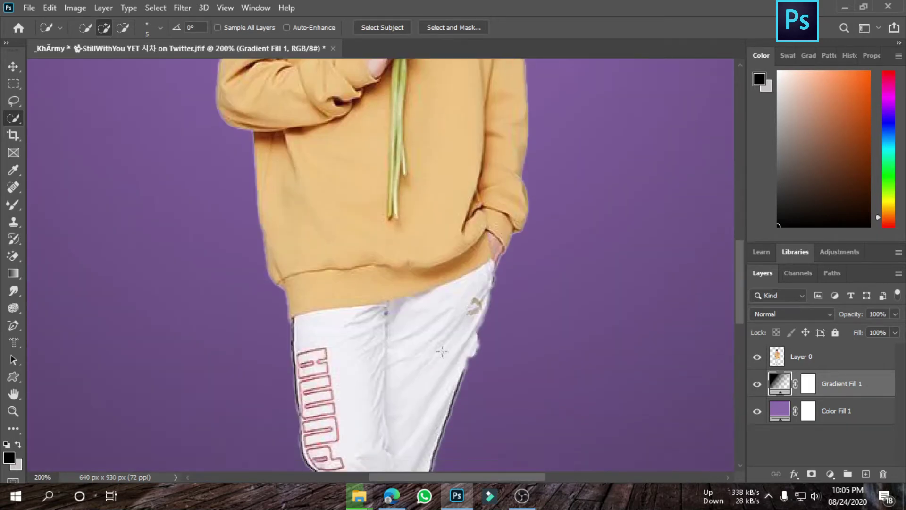
scroll(447, 379, down, 4)
scroll(447, 379, down, 2)
scroll(590, 331, down, 2)
scroll(613, 335, down, 2)
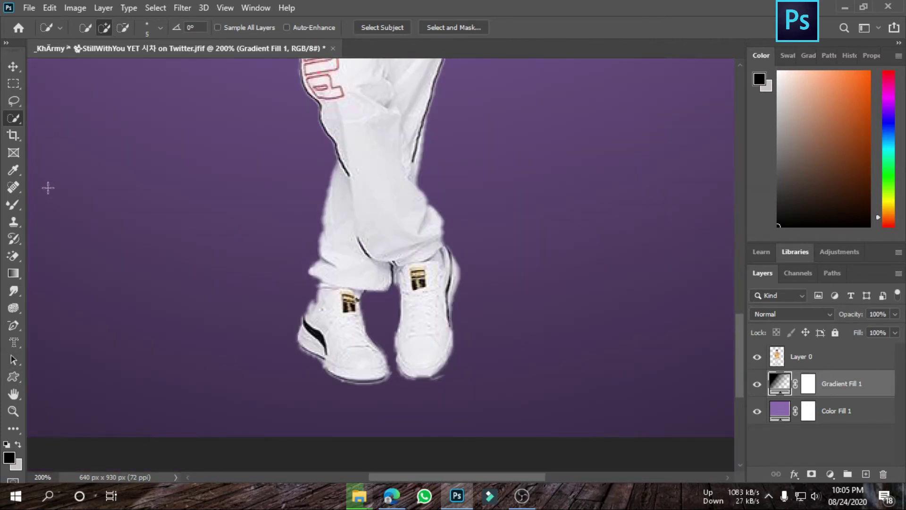
click(13, 205)
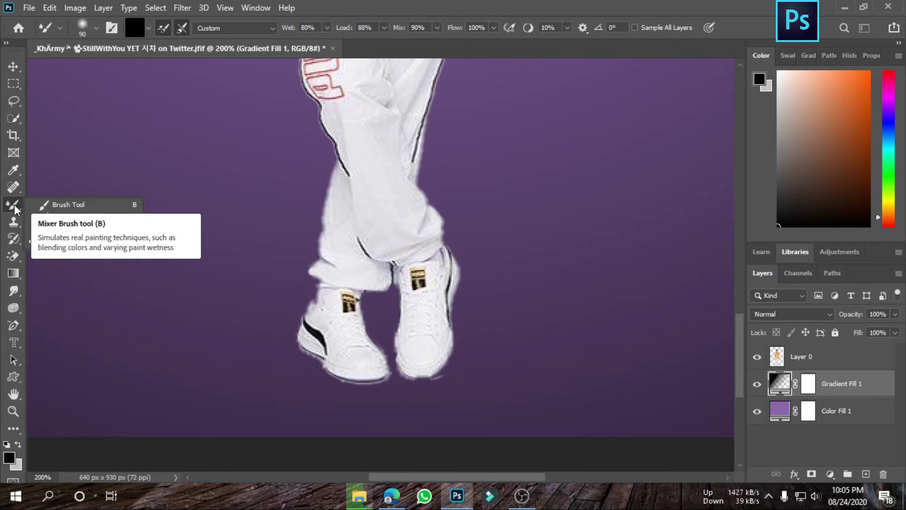
Step: Choose the Brush Tool on Layer 0 with a soft round 77 px tip at 0% hardness
right_click(12, 205)
click(59, 201)
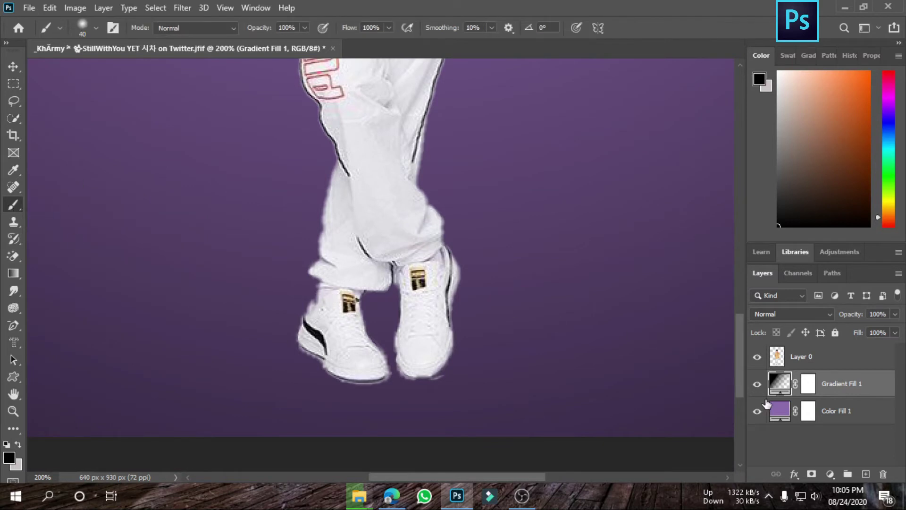
click(810, 361)
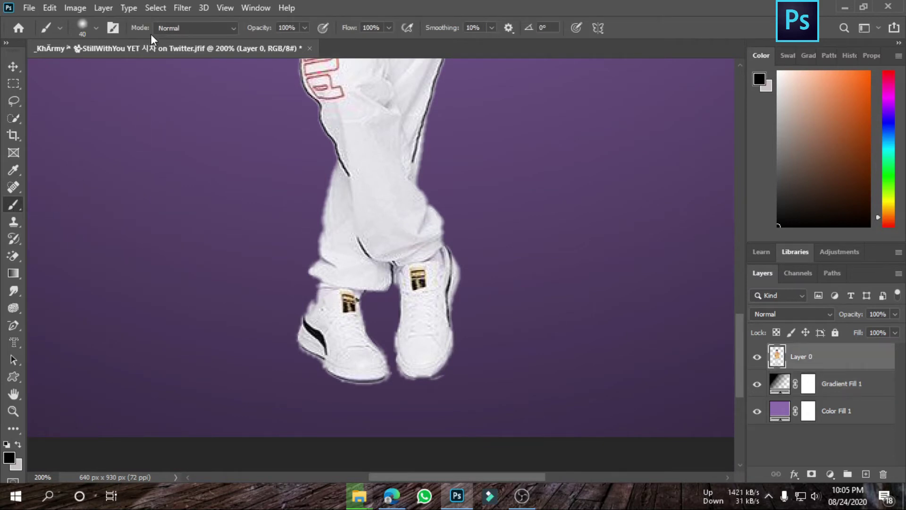
click(97, 27)
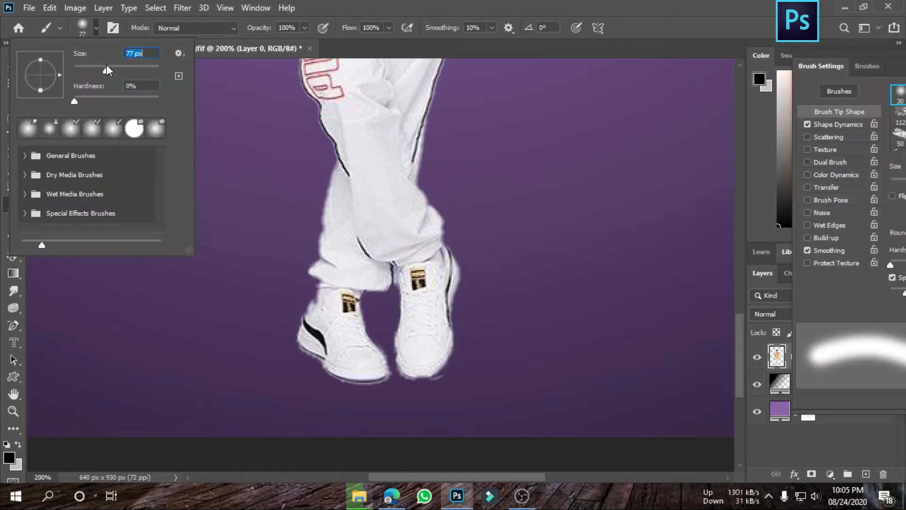
drag(886, 66, 790, 66)
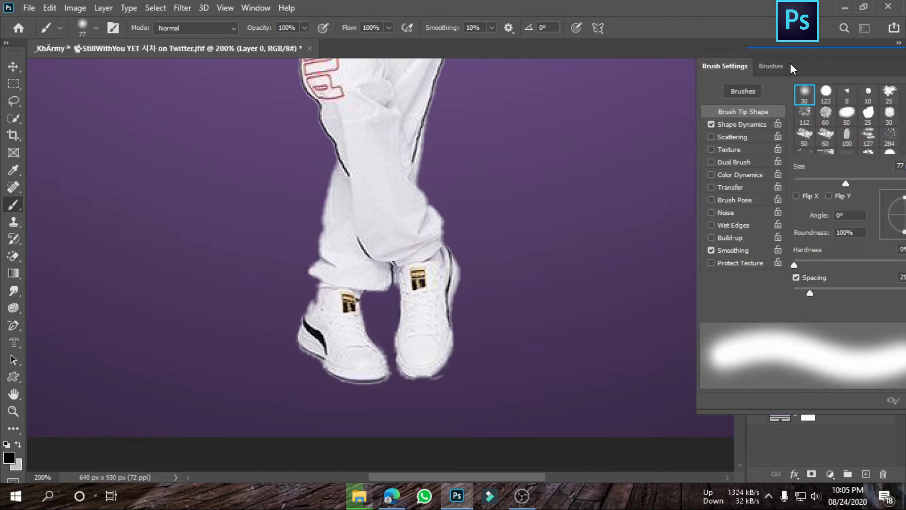
drag(846, 70, 560, 54)
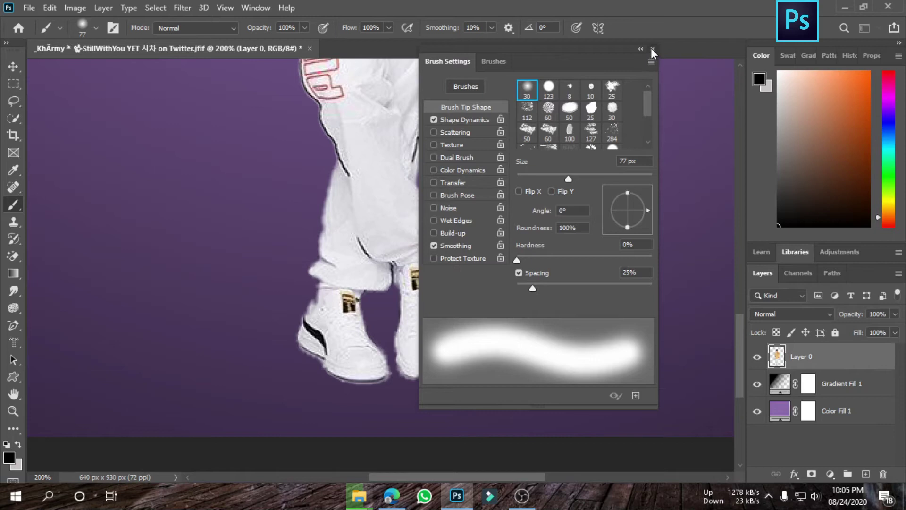
click(651, 47)
click(60, 27)
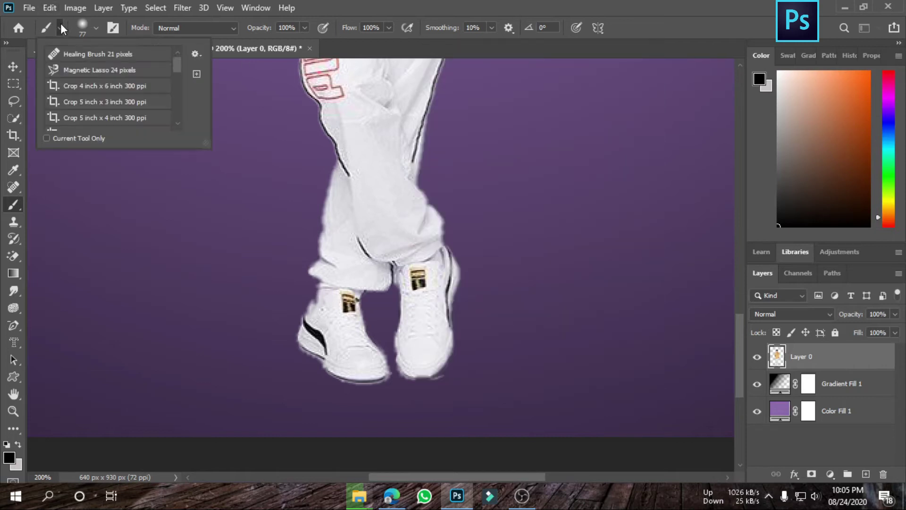
click(96, 28)
click(299, 236)
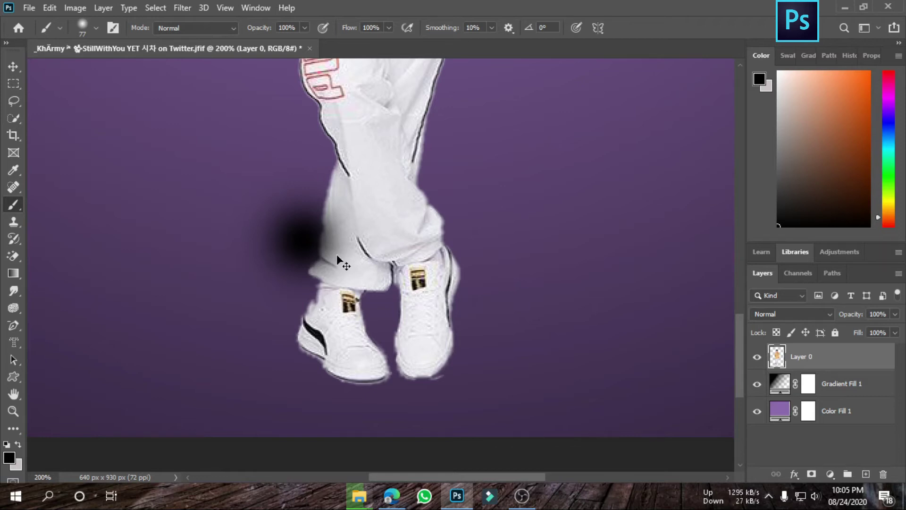
key(ctrl+z)
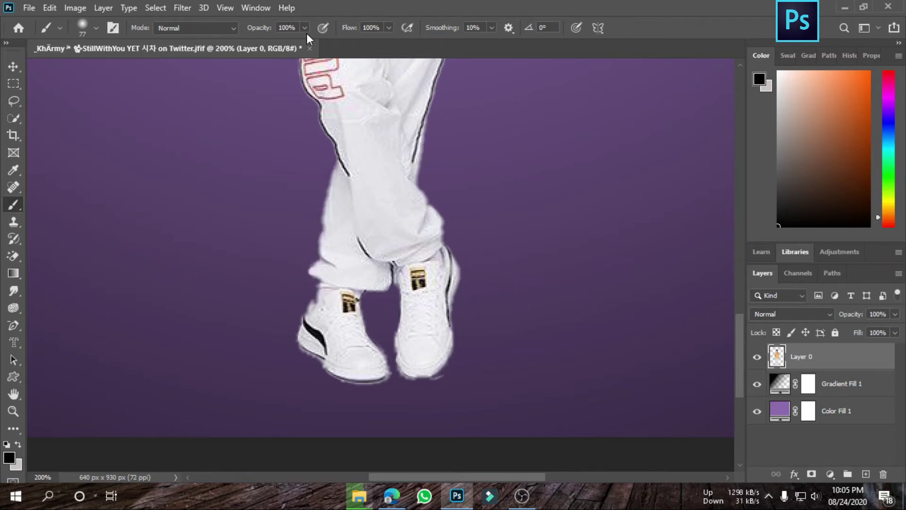
Step: Set the brush Opacity to 10% and Flow to 30%
click(305, 28)
drag(268, 42, 257, 43)
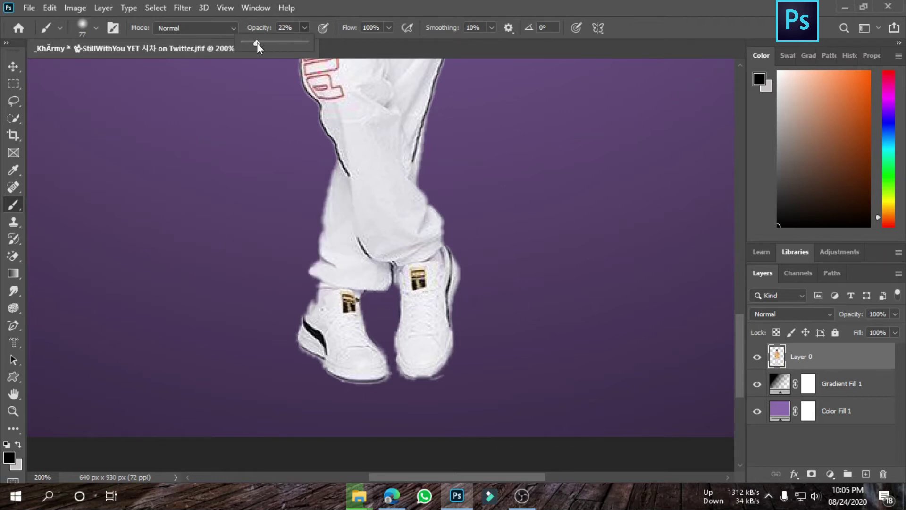
click(389, 28)
drag(361, 36, 343, 40)
click(303, 28)
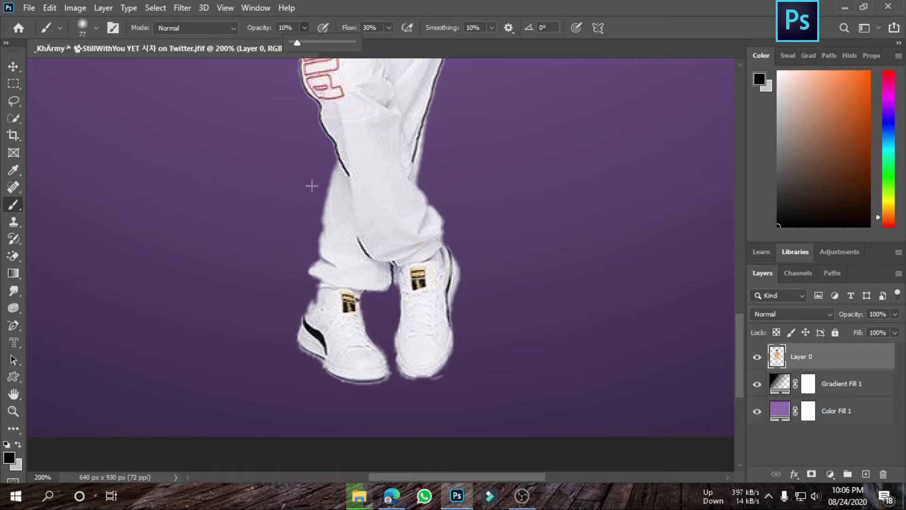
Step: Paint soft black shadows beside the legs, near the ankles and along the trousers
click(272, 155)
drag(246, 158, 394, 192)
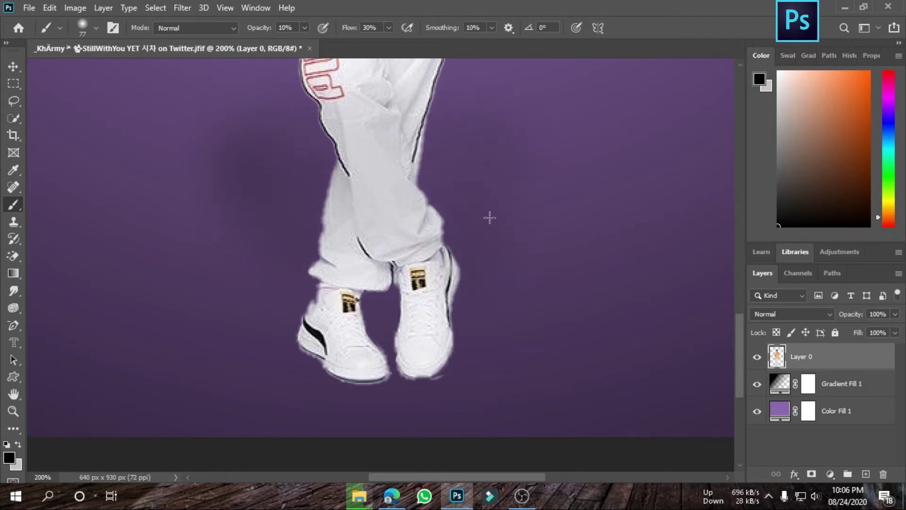
click(373, 272)
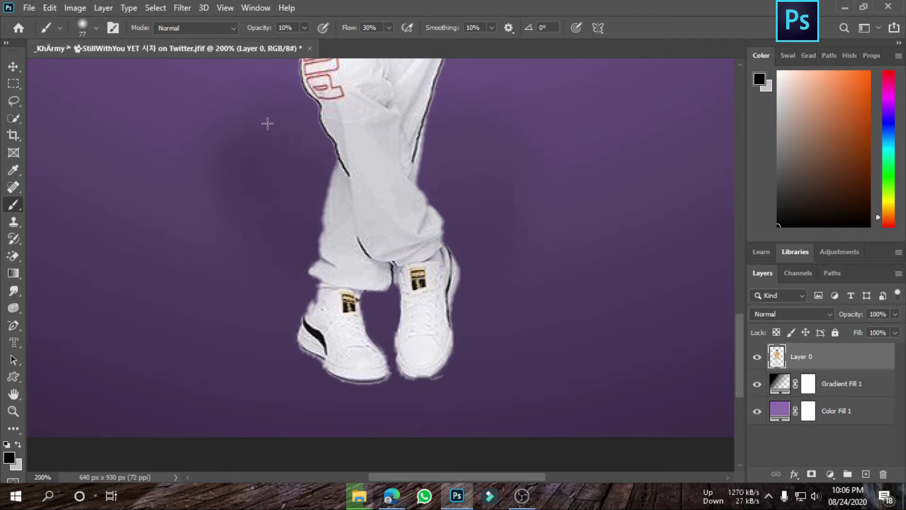
key(ctrl+minus)
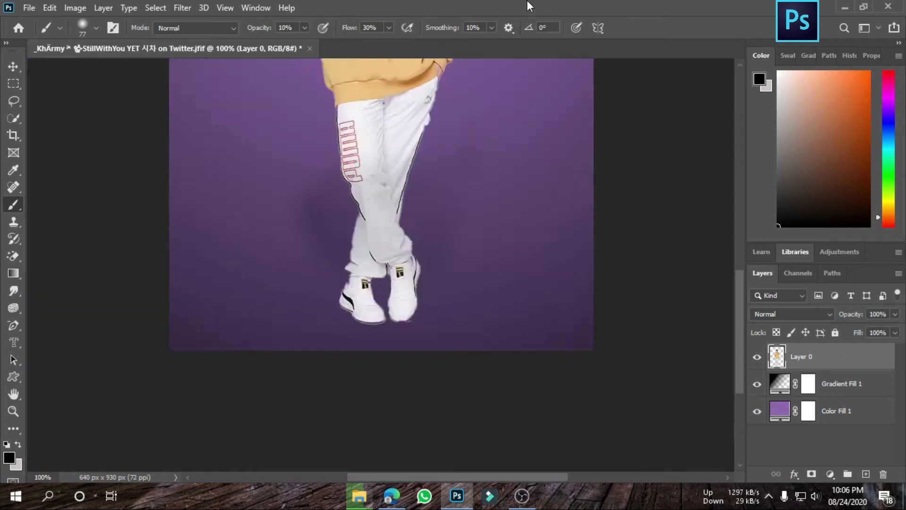
key(ctrl+minus)
key(ctrl+minus)
key(ctrl+minus)
key(ctrl+plus)
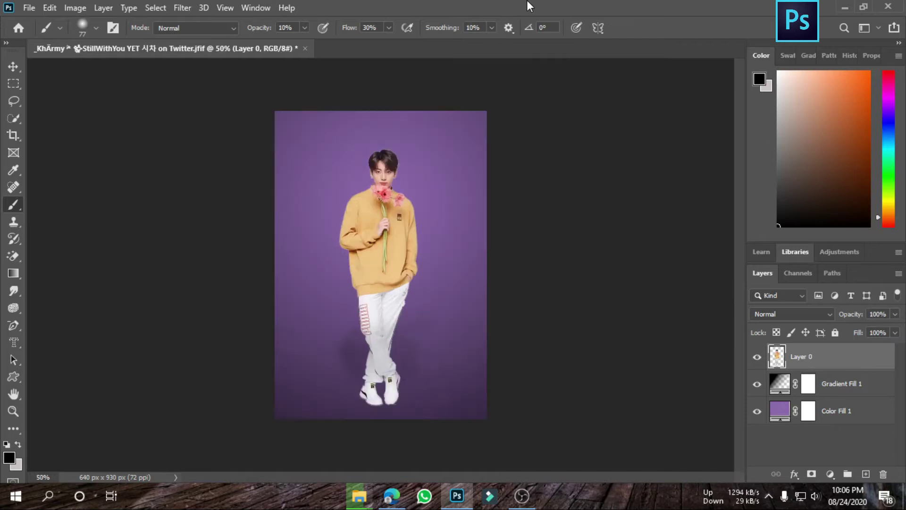
key(ctrl+plus)
key(ctrl+plus)
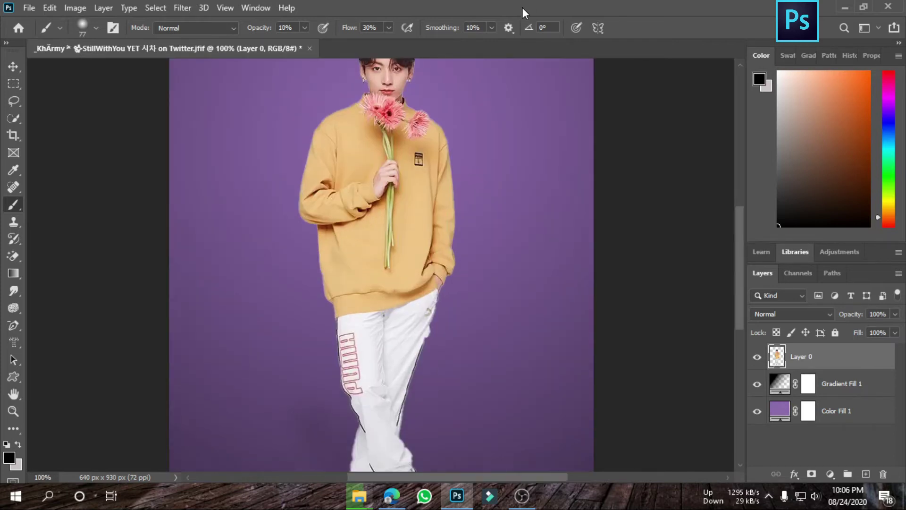
scroll(421, 219, down, 5)
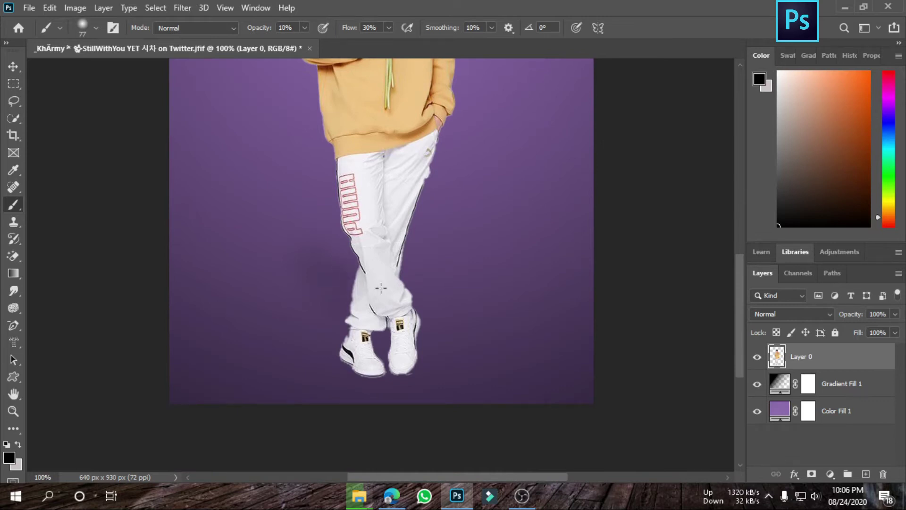
drag(378, 228, 355, 229)
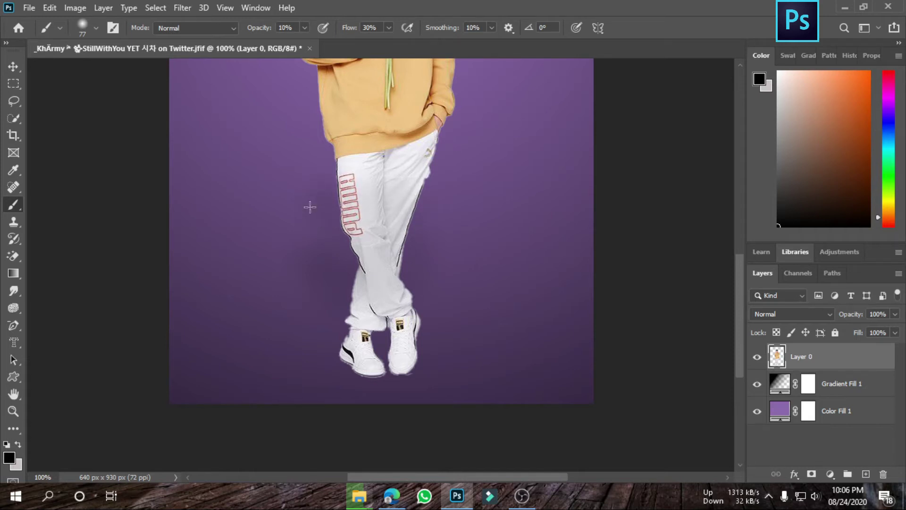
drag(372, 168, 439, 153)
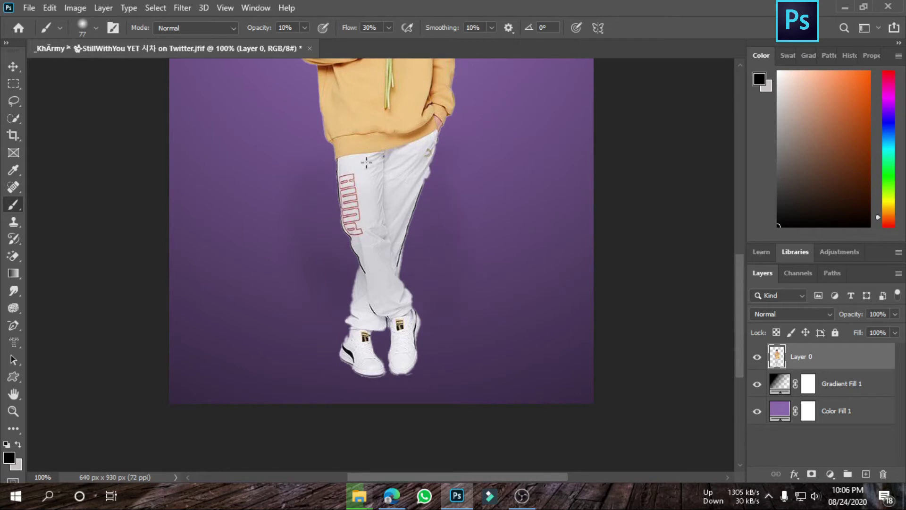
drag(415, 132, 436, 150)
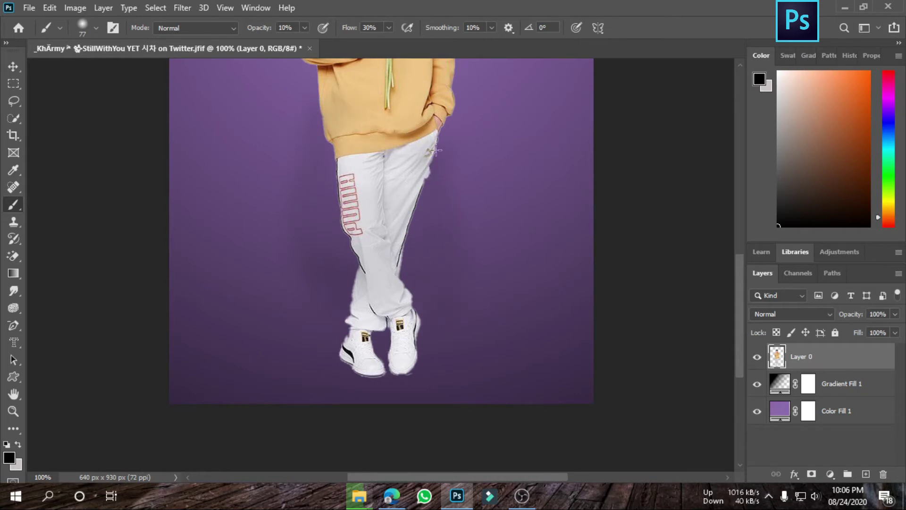
Step: Zoom to 400% on the shoes, raise Opacity to 34% and paint the white shoes grey
key(ctrl+minus)
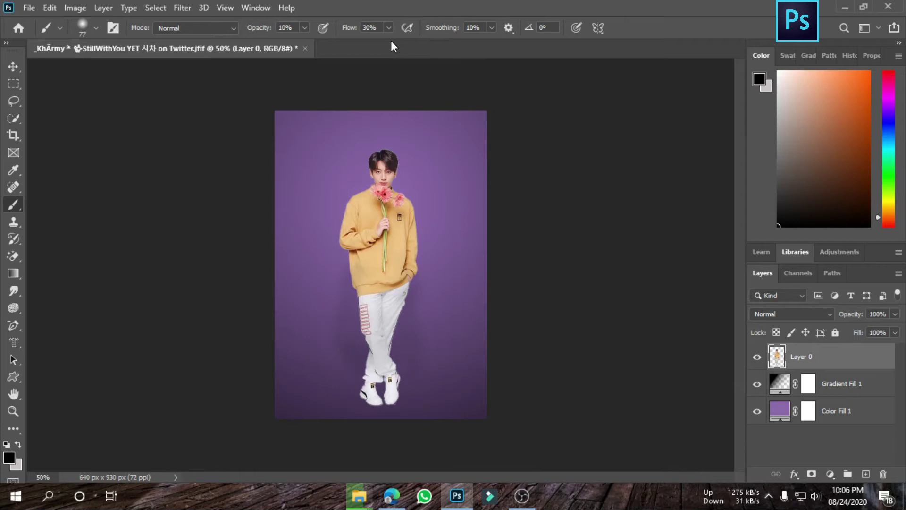
key(ctrl+plus)
key(ctrl+plus)
key(ctrl+plus)
scroll(307, 226, down, 1)
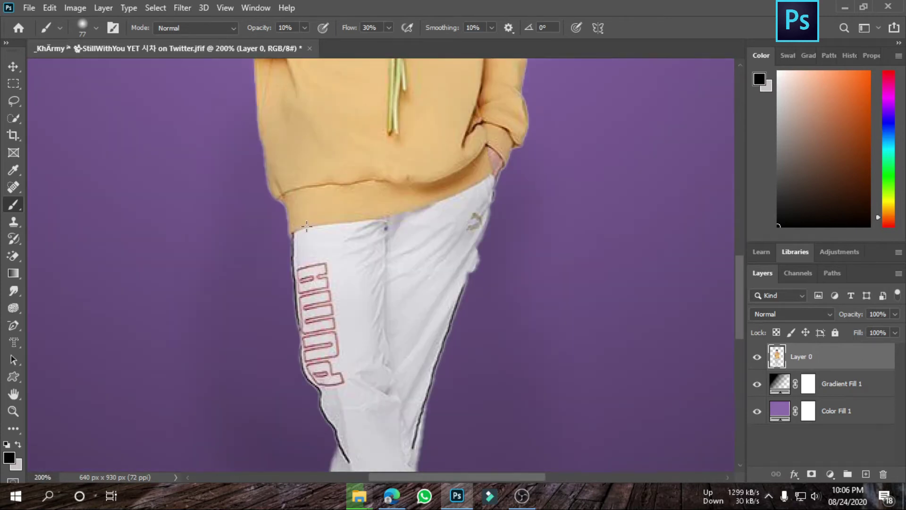
scroll(307, 225, down, 5)
scroll(294, 253, down, 2)
scroll(283, 305, down, 1)
scroll(290, 309, down, 1)
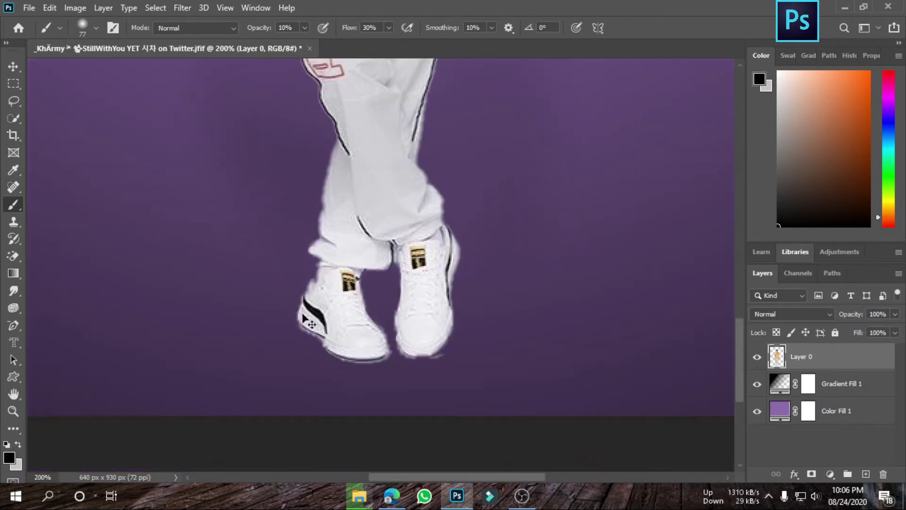
key(ctrl+plus)
scroll(297, 91, down, 1)
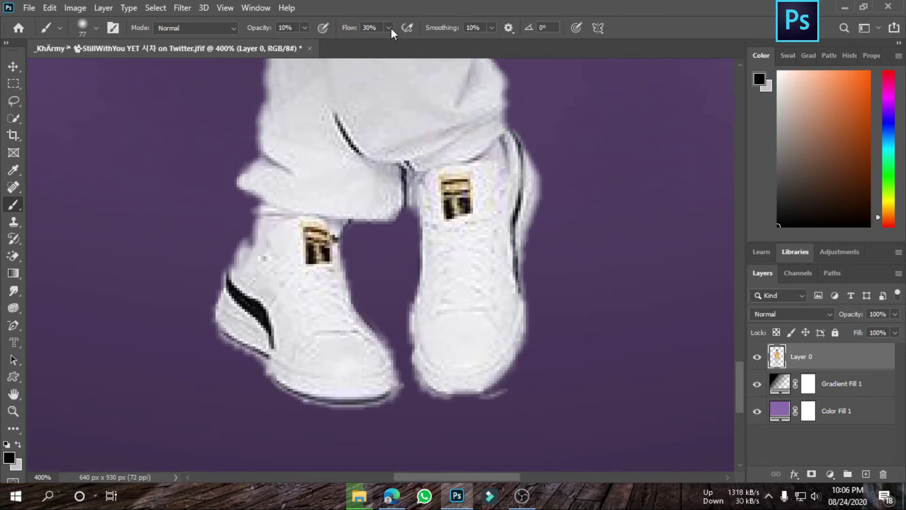
click(304, 28)
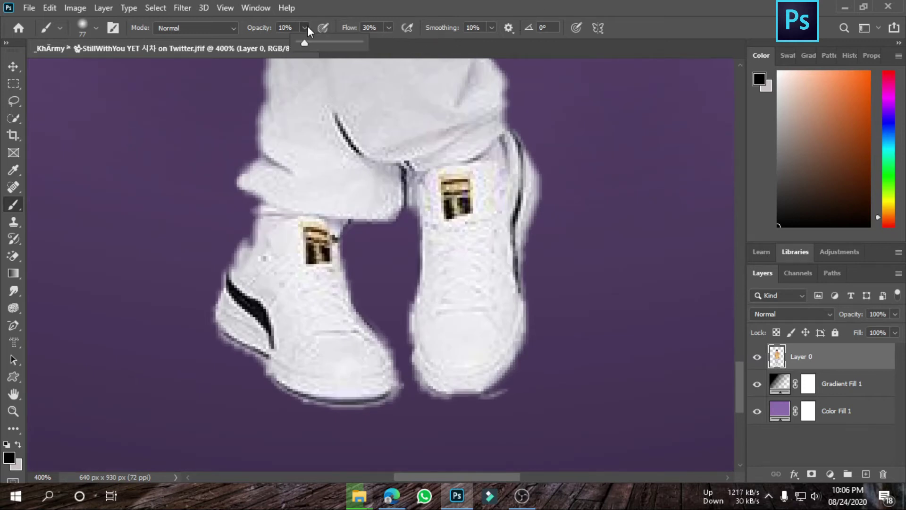
click(232, 341)
drag(238, 341, 361, 385)
mouse_move(311, 340)
mouse_down()
mouse_move(391, 392)
mouse_move(319, 383)
mouse_up()
drag(331, 331, 232, 302)
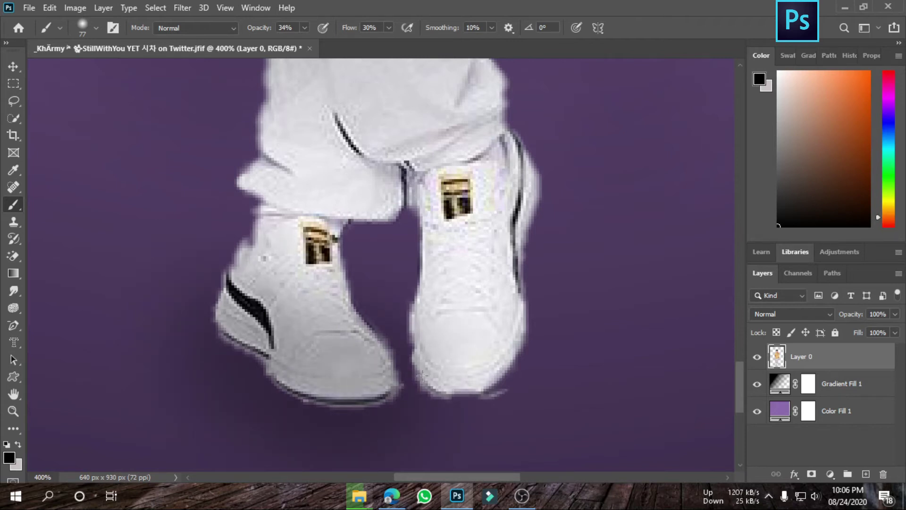
drag(429, 326, 515, 396)
drag(501, 335, 420, 396)
mouse_move(449, 297)
mouse_down()
mouse_move(514, 366)
mouse_move(530, 324)
mouse_move(524, 208)
mouse_move(468, 274)
mouse_up()
mouse_move(420, 326)
mouse_down()
mouse_move(473, 380)
mouse_move(359, 406)
mouse_up()
drag(302, 359, 383, 400)
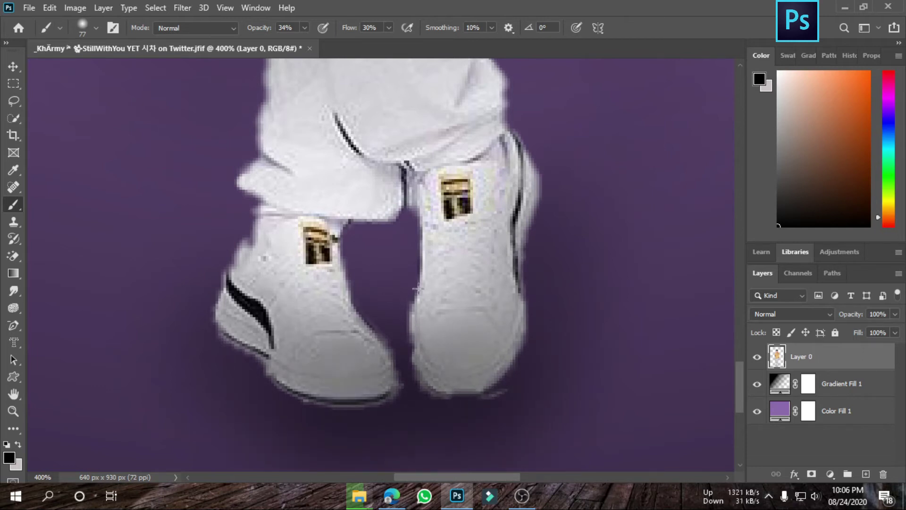
key(ctrl+minus)
key(ctrl+minus)
key(ctrl+minus)
key(ctrl+minus)
key(ctrl+minus)
key(ctrl+plus)
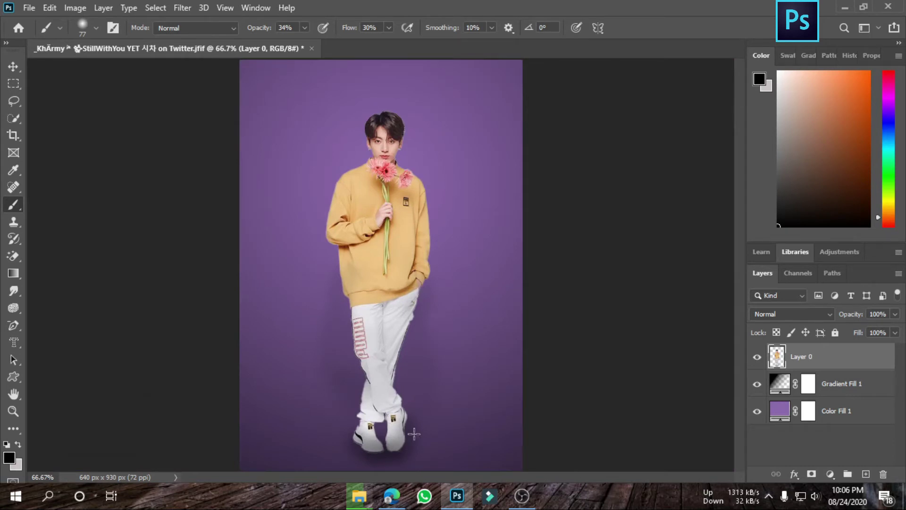
Step: Place a new empty Layer 1 below Layer 0, just above Gradient Fill 1
mouse_move(814, 368)
mouse_down()
mouse_move(810, 414)
mouse_move(823, 357)
mouse_move(843, 383)
mouse_up()
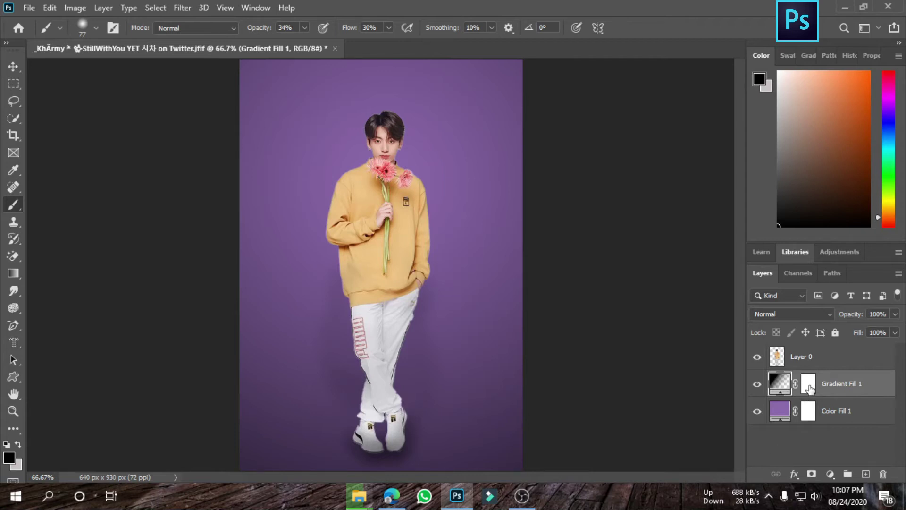
key(ctrl+z)
key(ctrl+shift+z)
key(ctrl+z)
key(ctrl+shift+z)
drag(810, 374, 809, 383)
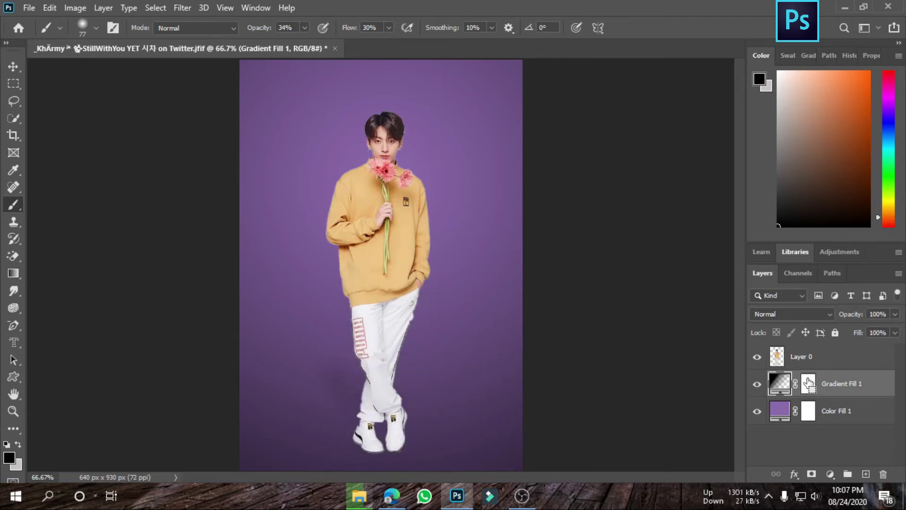
mouse_move(809, 383)
mouse_down()
mouse_move(816, 478)
mouse_move(865, 473)
mouse_up()
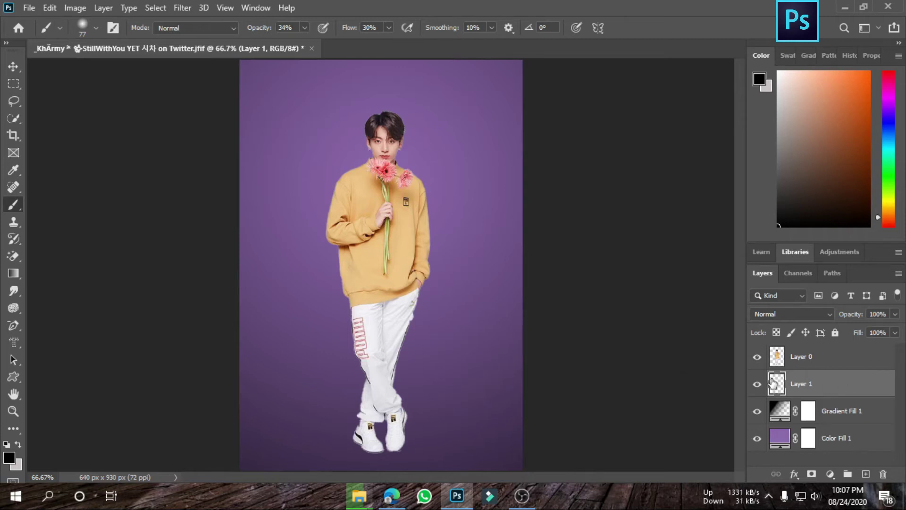
Step: Zoom in on the shoes and set the black brush to 29% opacity and 28 px
key(ctrl+plus)
key(ctrl+plus)
scroll(563, 375, down, 3)
scroll(441, 387, down, 2)
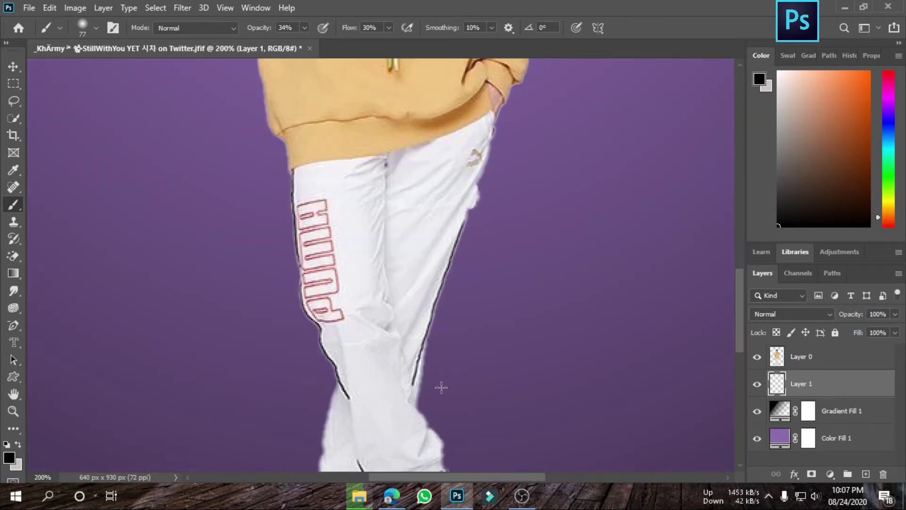
scroll(441, 387, down, 5)
click(305, 27)
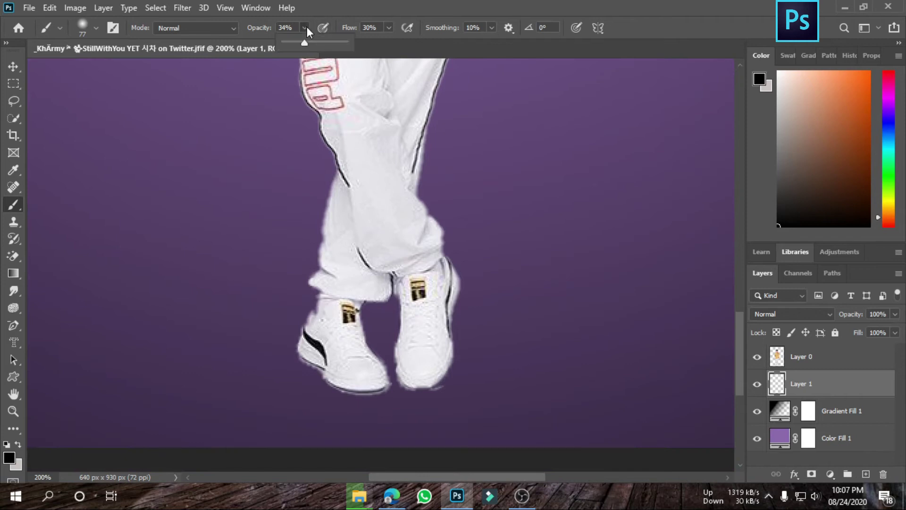
click(296, 261)
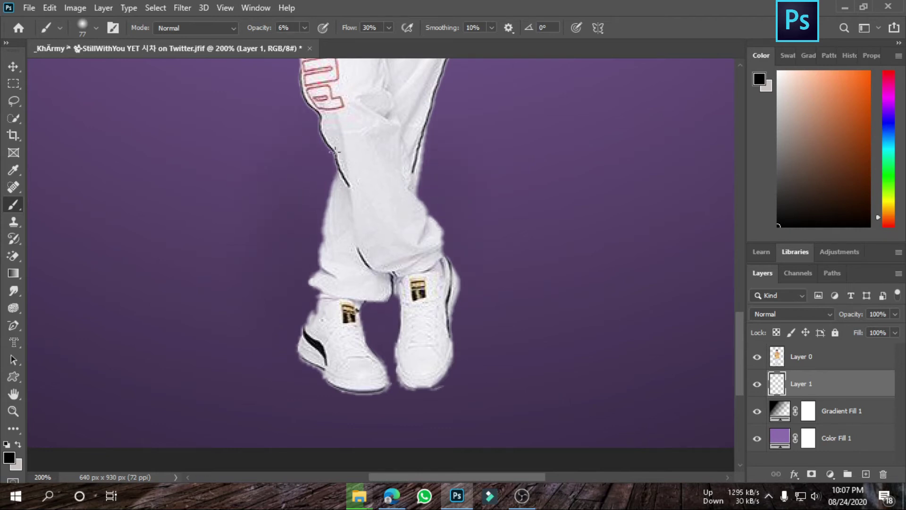
scroll(317, 160, up, 3)
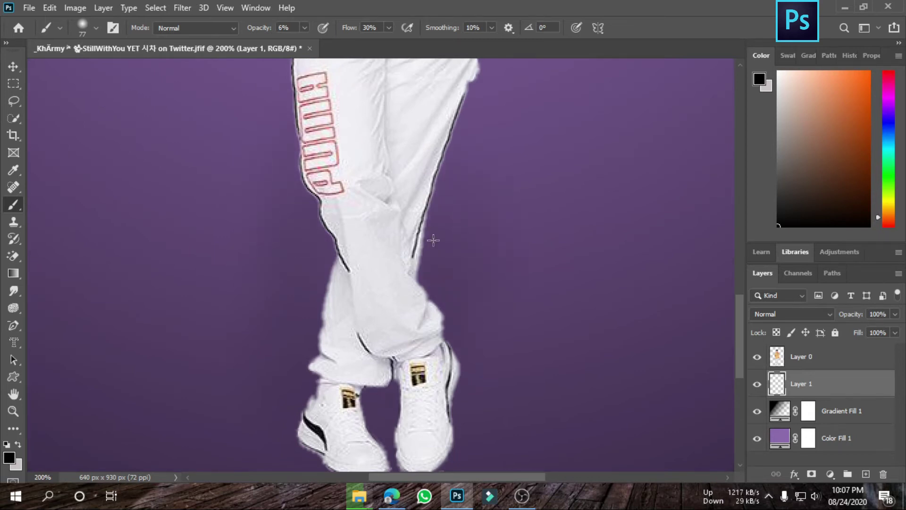
key(ctrl+minus)
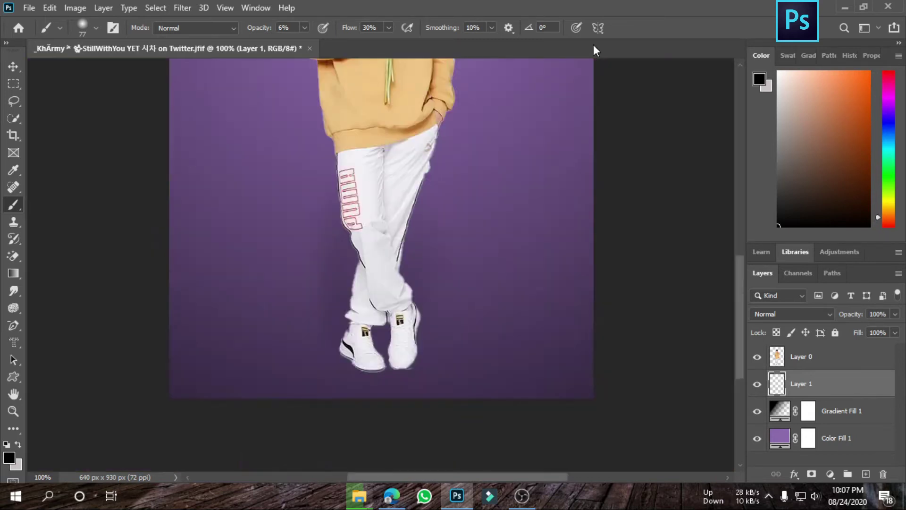
key(ctrl+minus)
key(ctrl+minus)
key(ctrl+plus)
key(ctrl+plus)
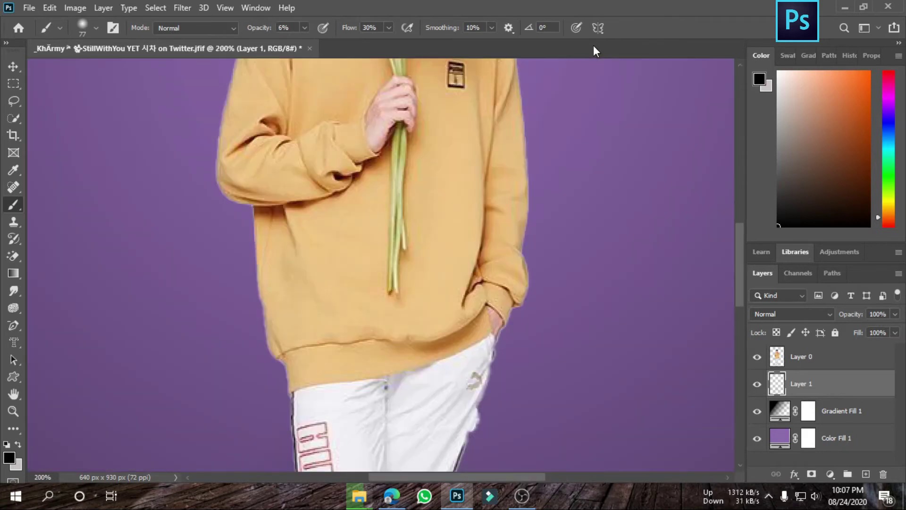
scroll(576, 95, down, 3)
scroll(450, 101, down, 2)
scroll(450, 101, down, 3)
scroll(450, 101, down, 3)
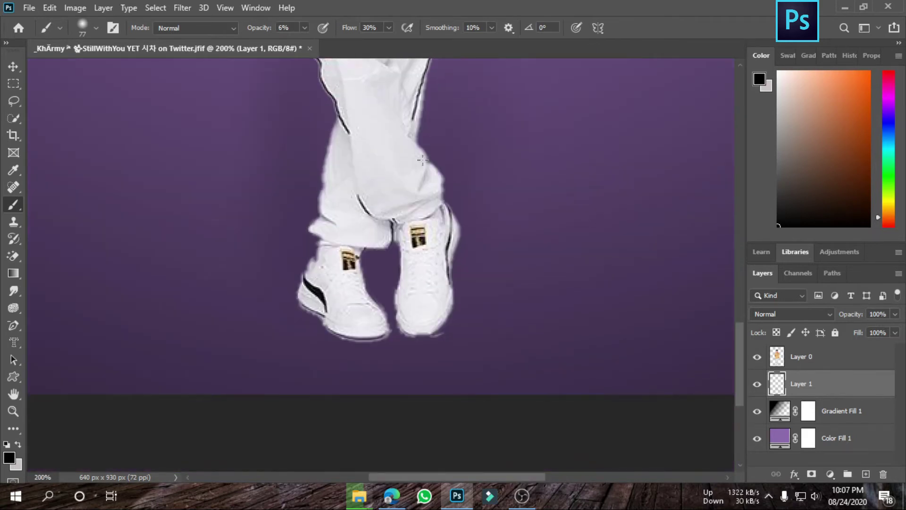
key(ctrl+plus)
scroll(416, 161, down, 3)
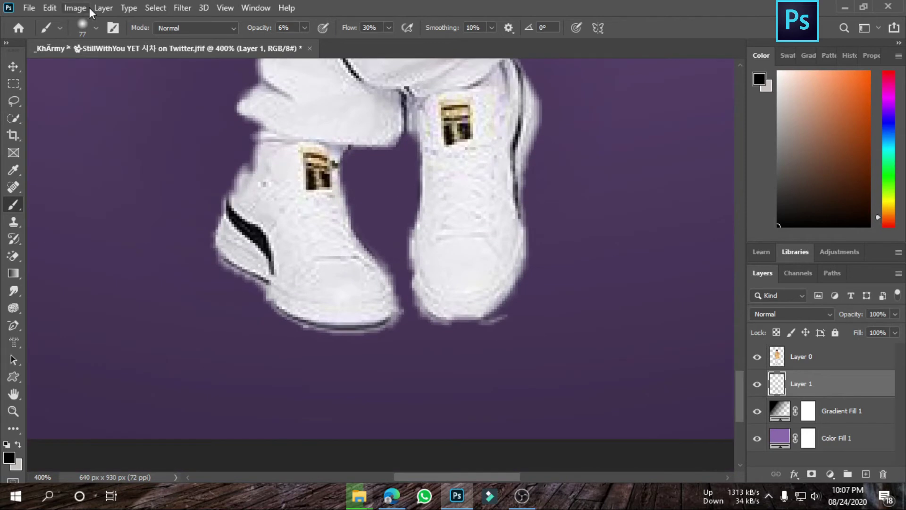
click(304, 27)
drag(310, 43, 318, 42)
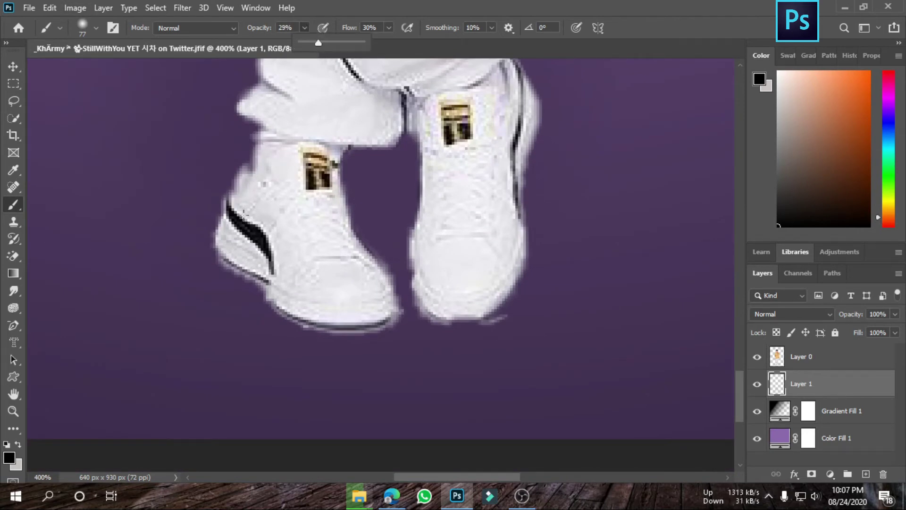
click(98, 28)
drag(92, 70, 86, 71)
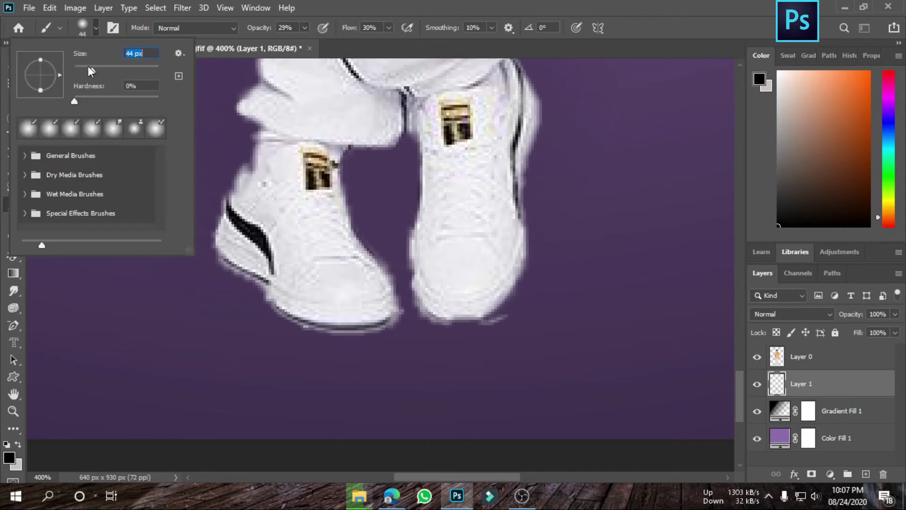
click(220, 254)
Step: Paint soft shadows under the left shoe and along the right shoe's edge
drag(226, 273, 349, 321)
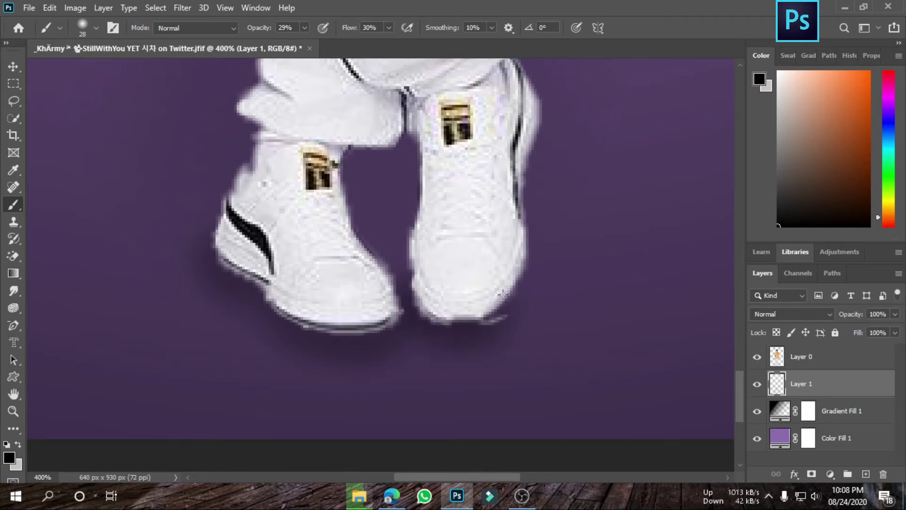
drag(526, 218, 538, 123)
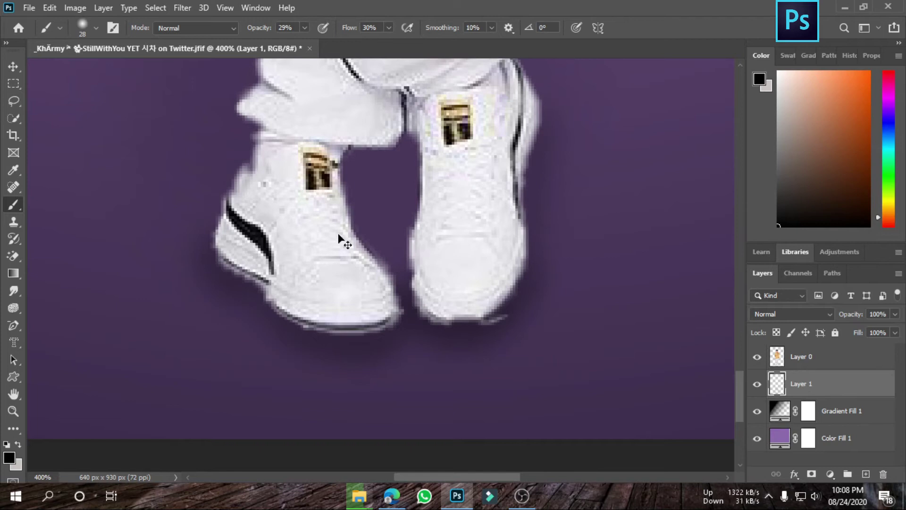
key(ctrl+0)
key(ctrl+plus)
key(ctrl+plus)
key(ctrl+plus)
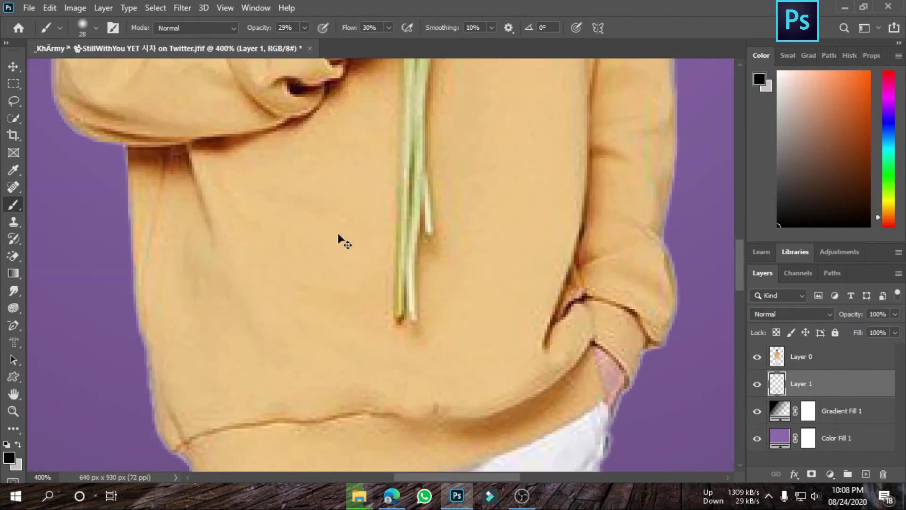
scroll(348, 218, down, 5)
scroll(322, 255, down, 4)
scroll(334, 270, down, 3)
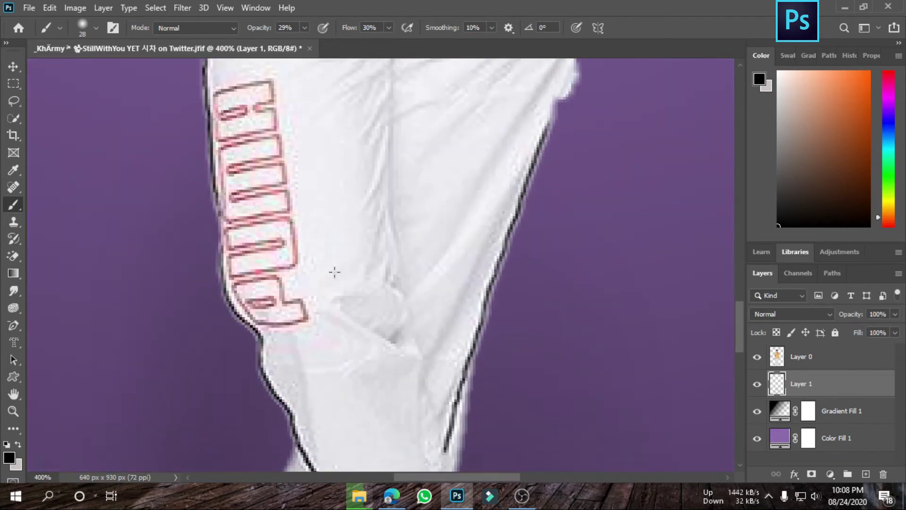
scroll(333, 269, down, 3)
scroll(334, 269, down, 3)
scroll(340, 298, down, 3)
scroll(244, 368, down, 2)
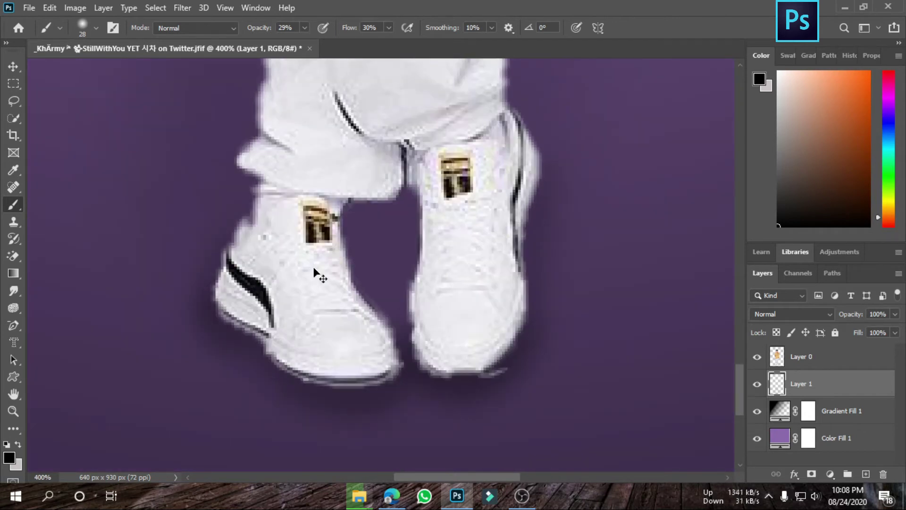
key(ctrl+minus)
key(ctrl+minus)
key(ctrl+minus)
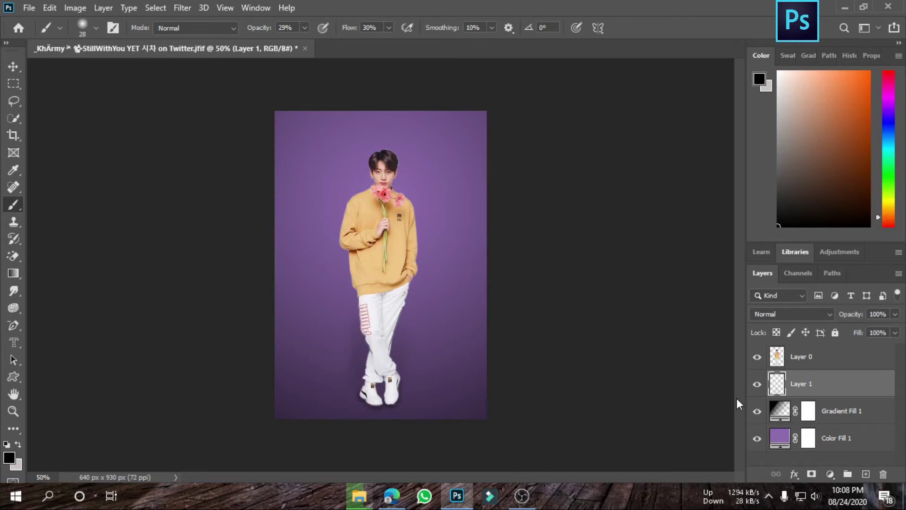
Step: Switch to the Move tool with Show Transform Controls on and list layers under the shoes
key(v)
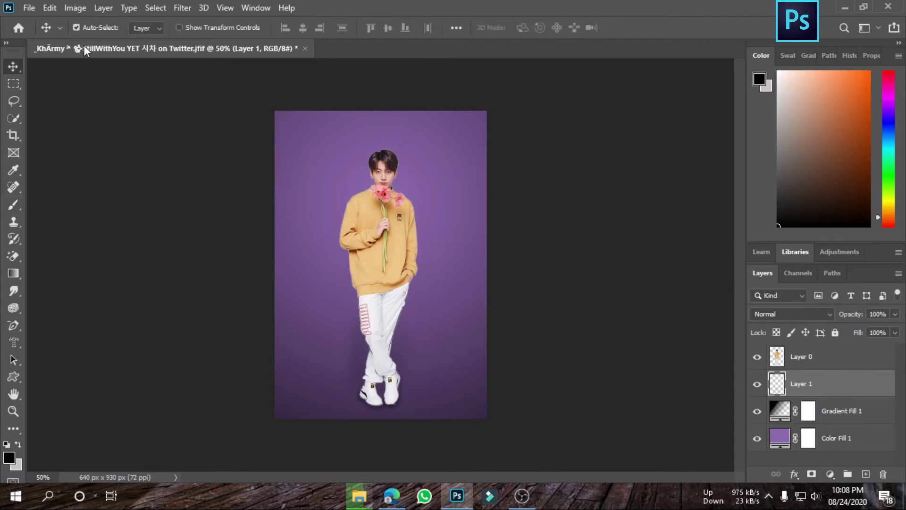
click(189, 29)
right_click(409, 309)
right_click(383, 318)
key(Escape)
right_click(417, 286)
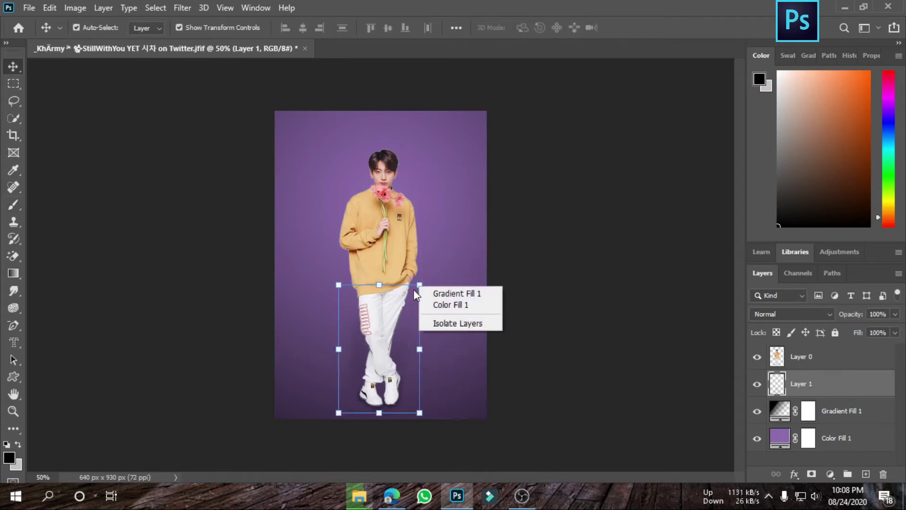
right_click(380, 308)
Step: Bring up Layer 1's options menu from the Layers panel
right_click(798, 390)
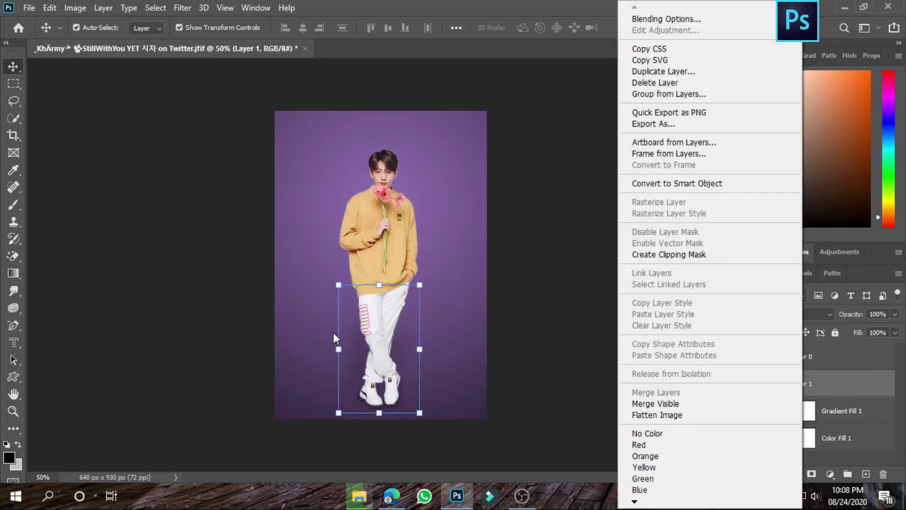
right_click(334, 333)
right_click(367, 305)
right_click(355, 386)
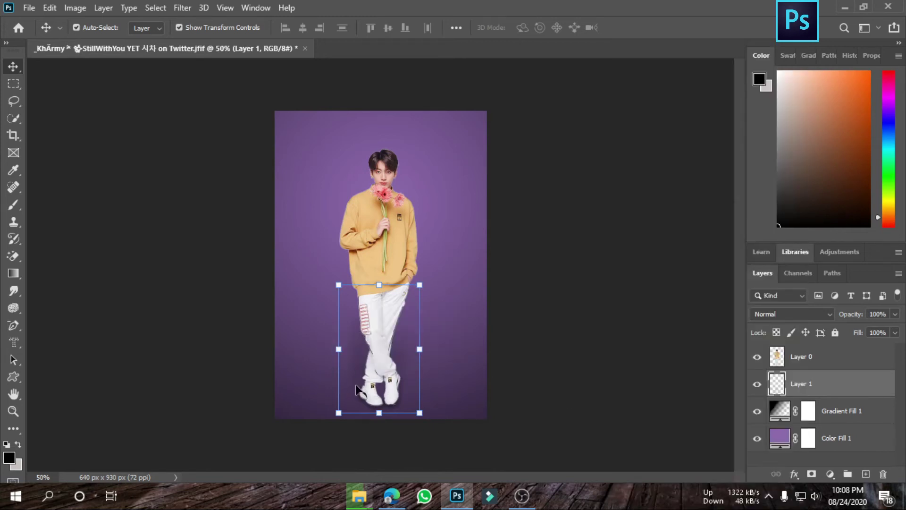
right_click(373, 324)
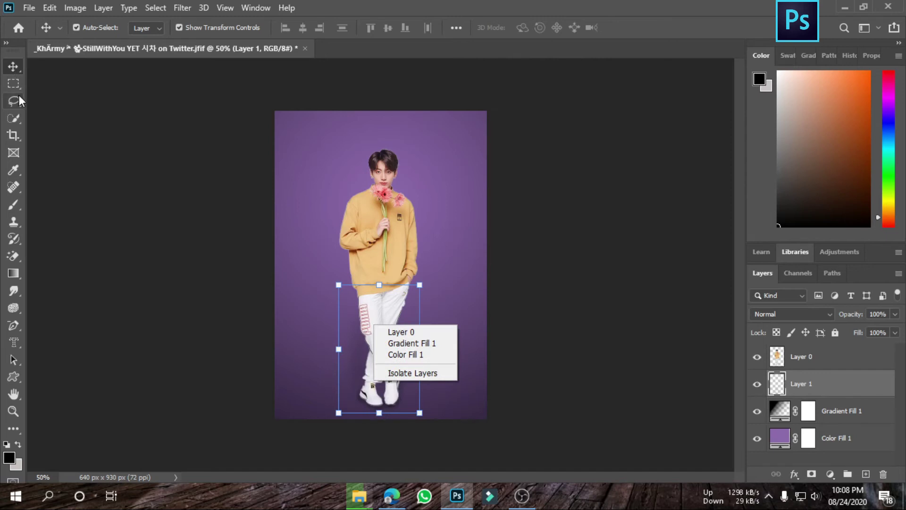
click(396, 296)
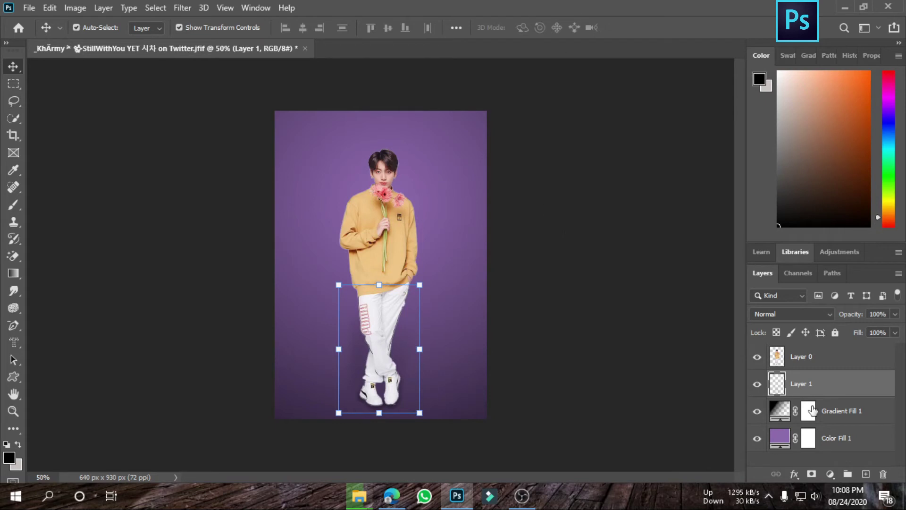
right_click(812, 388)
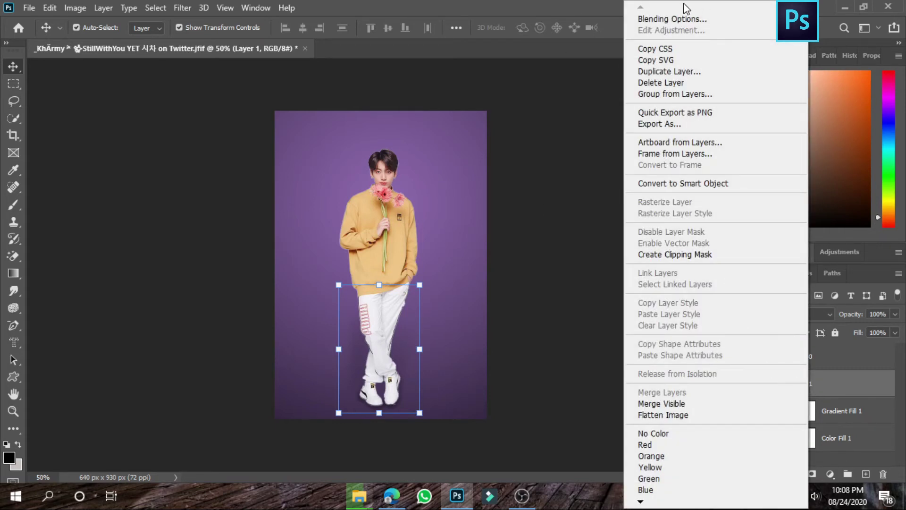
Step: Add an Inner Shadow to Layer 1 at 35% opacity, 46 px distance, 7 px size
click(677, 18)
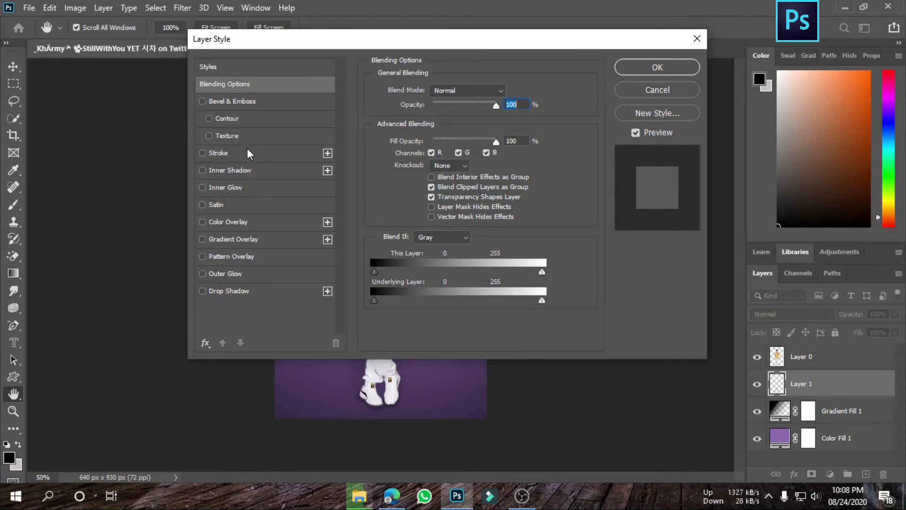
click(256, 172)
click(457, 149)
drag(472, 39, 836, 10)
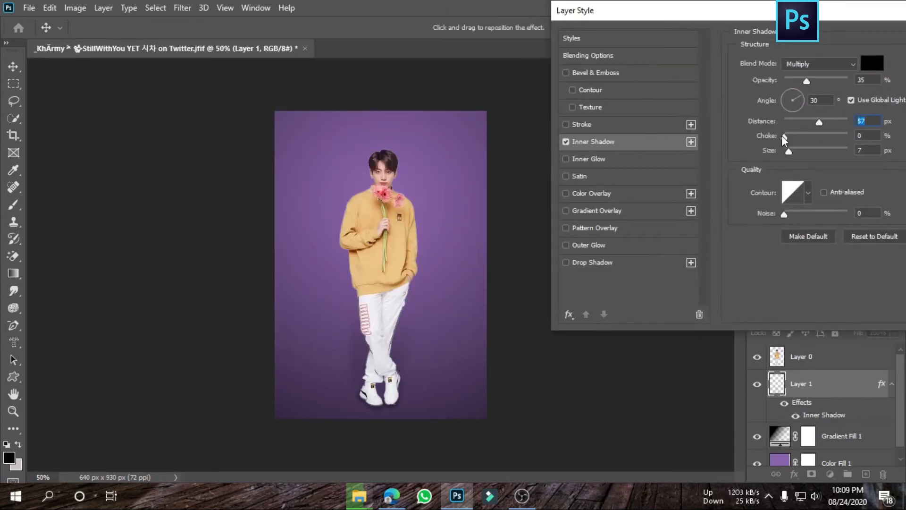
drag(819, 122, 799, 121)
drag(736, 6, 589, 39)
click(813, 66)
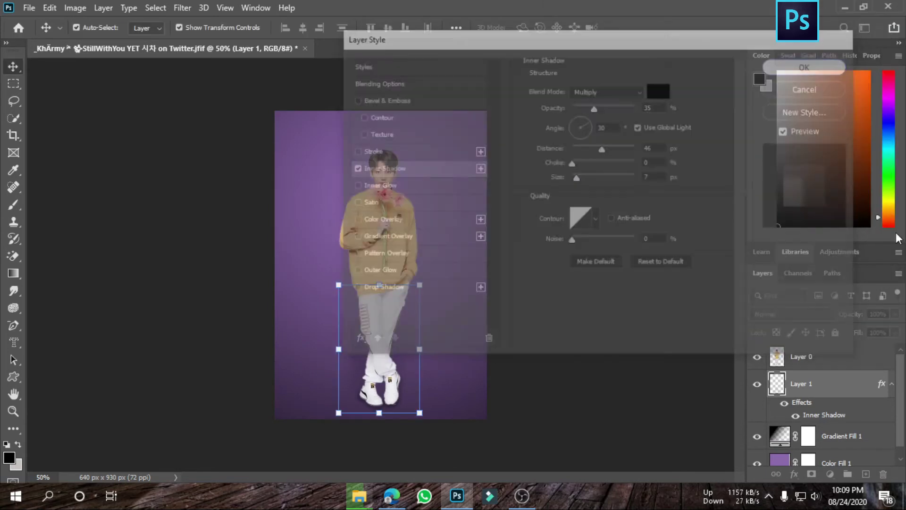
click(183, 8)
Step: Soften Layer 1's leg shadow with a 27.7 px Gaussian Blur
mouse_move(237, 157)
click(388, 212)
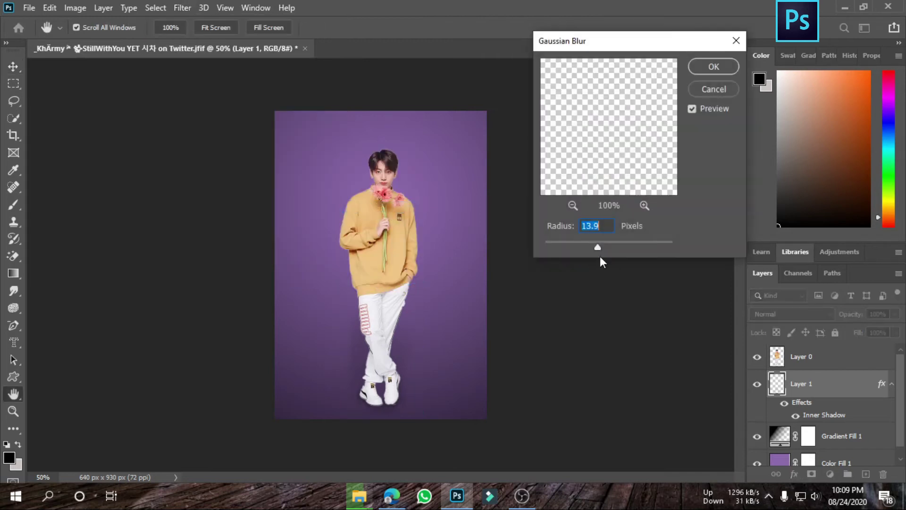
drag(595, 245, 552, 244)
mouse_move(570, 239)
mouse_down()
mouse_move(559, 246)
mouse_move(658, 252)
mouse_move(593, 242)
mouse_move(624, 245)
mouse_up()
click(714, 66)
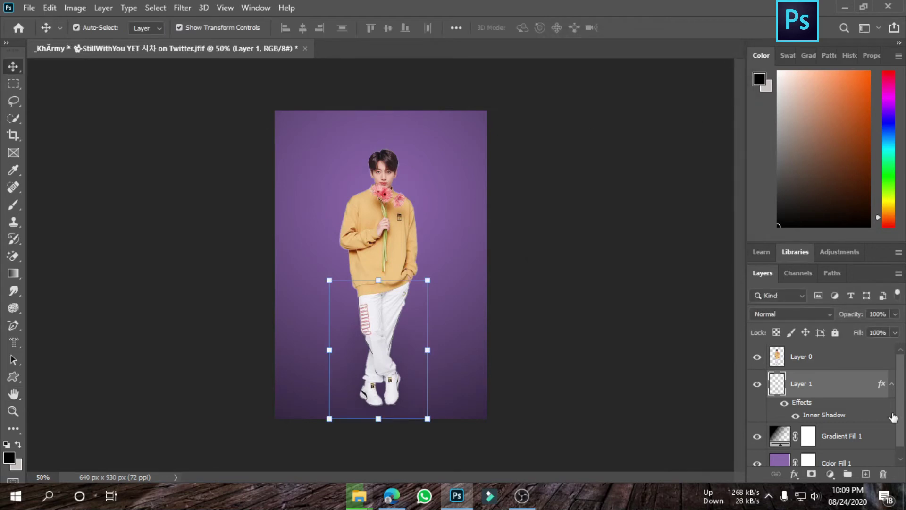
click(826, 351)
Step: Apply Camera Raw to Layer 0 with Exposure -0.20, Contrast +24, Texture +25, Clarity +6
click(183, 8)
click(234, 86)
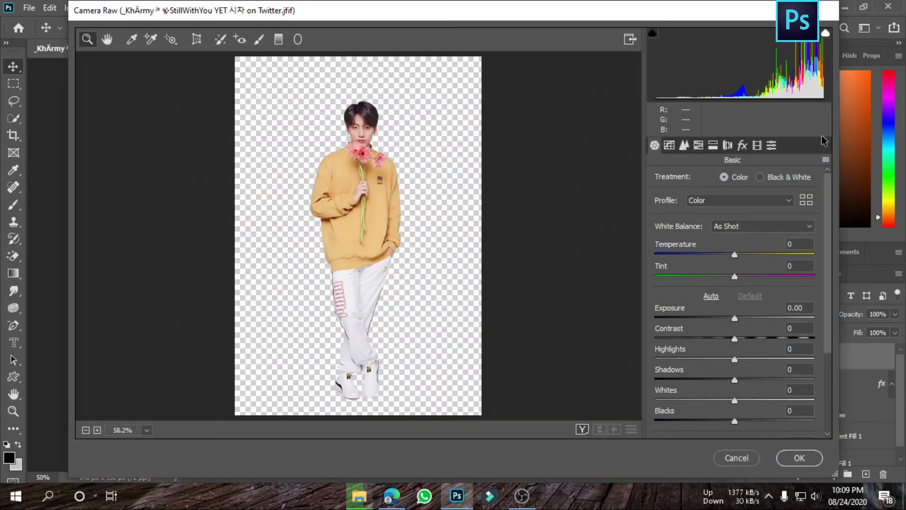
mouse_move(735, 338)
mouse_down()
mouse_move(755, 337)
mouse_move(727, 316)
mouse_up()
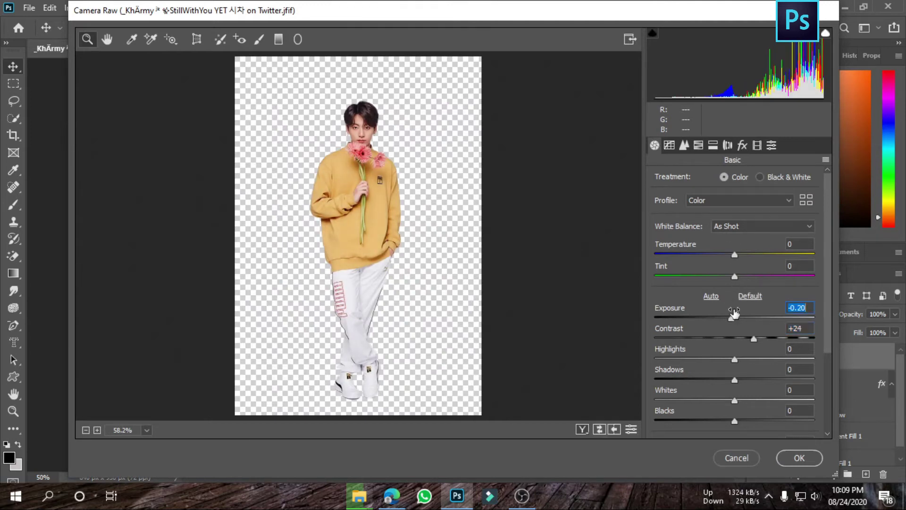
scroll(735, 331, down, 4)
mouse_move(739, 332)
mouse_down()
mouse_move(754, 333)
mouse_move(739, 355)
mouse_up()
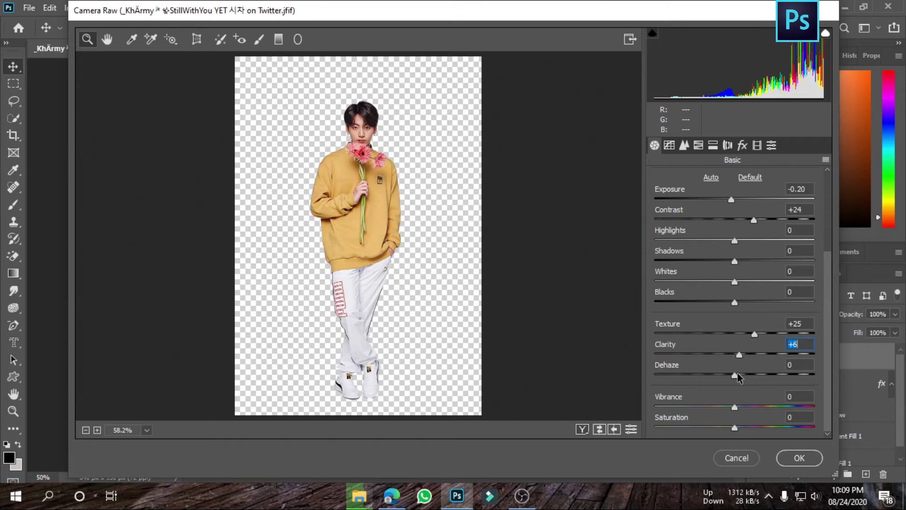
click(699, 145)
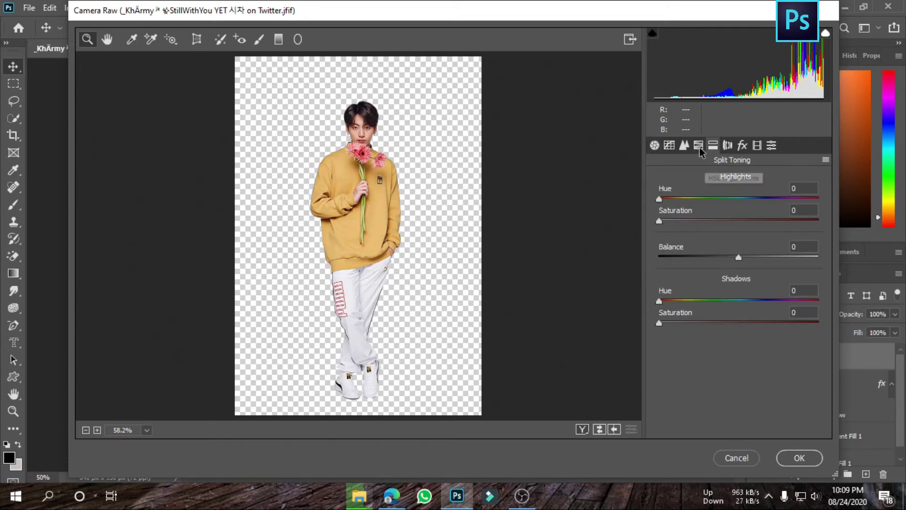
Step: Set Camera Raw HSL Yellows to Hue +71, Saturation +56, Luminance -3 and apply the grade
click(699, 147)
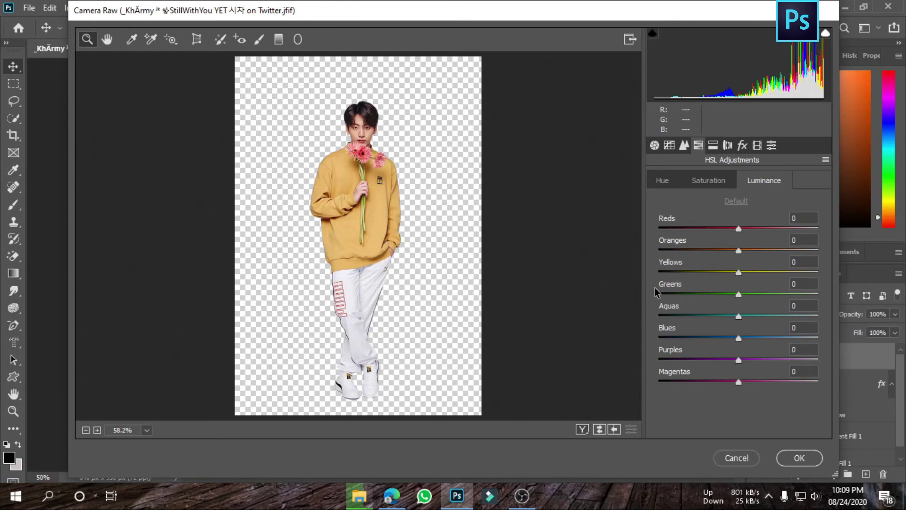
click(675, 182)
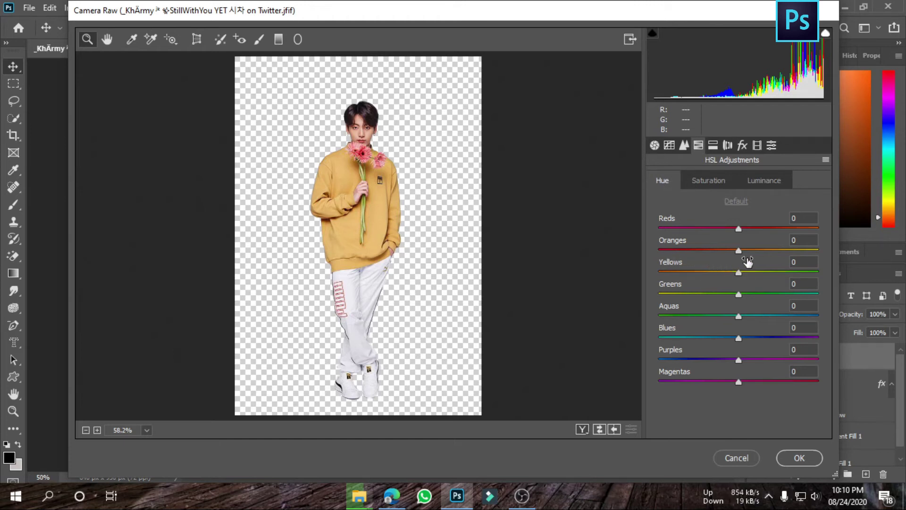
mouse_move(739, 274)
mouse_down()
mouse_move(703, 279)
mouse_move(808, 284)
mouse_move(656, 288)
mouse_move(799, 276)
mouse_move(743, 272)
mouse_up()
click(713, 181)
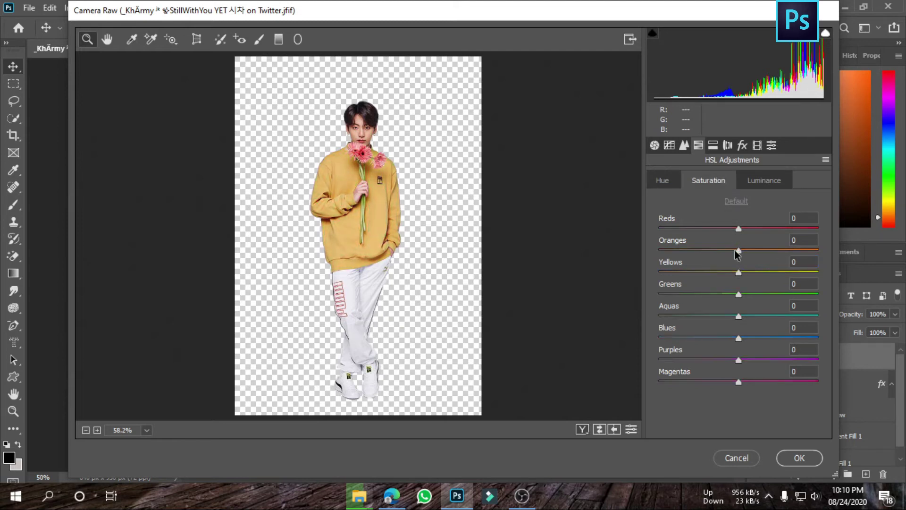
mouse_move(739, 272)
mouse_down()
mouse_move(686, 271)
mouse_move(805, 278)
mouse_up()
click(784, 273)
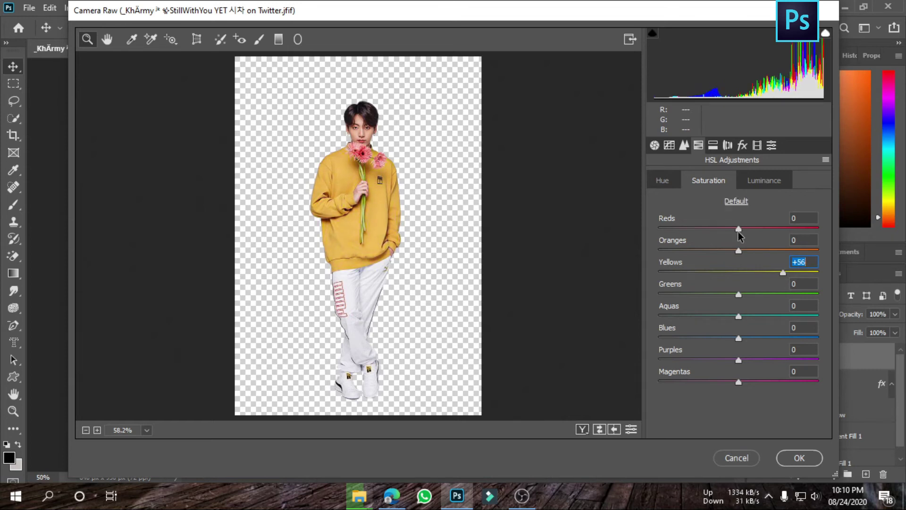
click(663, 180)
mouse_move(739, 272)
mouse_down()
mouse_move(672, 271)
mouse_move(809, 273)
mouse_up()
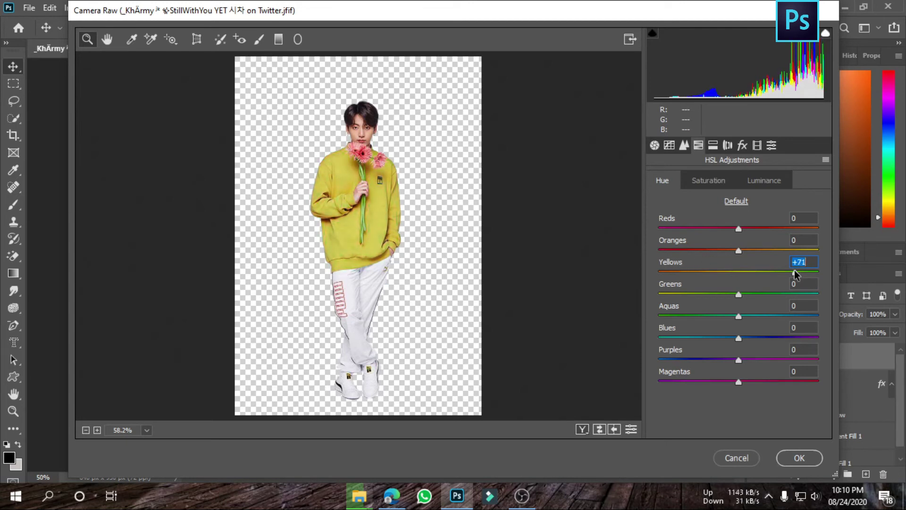
click(765, 185)
mouse_move(739, 272)
mouse_down()
mouse_move(765, 271)
mouse_move(722, 271)
mouse_move(738, 276)
mouse_up()
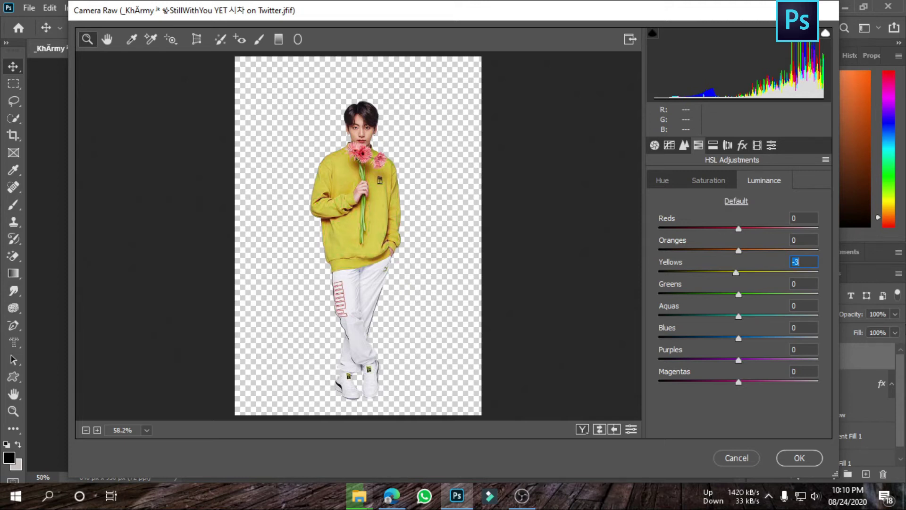
click(797, 460)
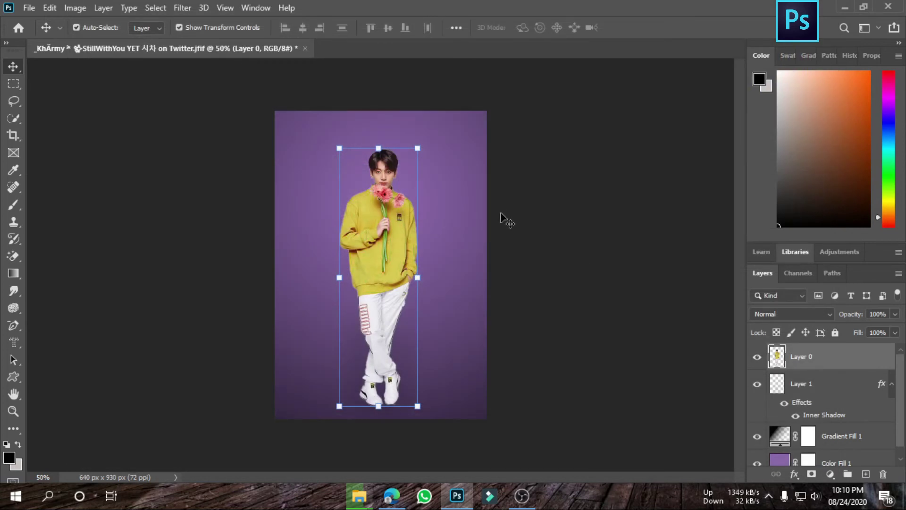
Step: Inspect the sweater up close, then undo and redo the Camera Raw grade to compare
key(ctrl+plus)
key(ctrl+plus)
key(ctrl+plus)
key(ctrl+plus)
scroll(496, 218, up, 2)
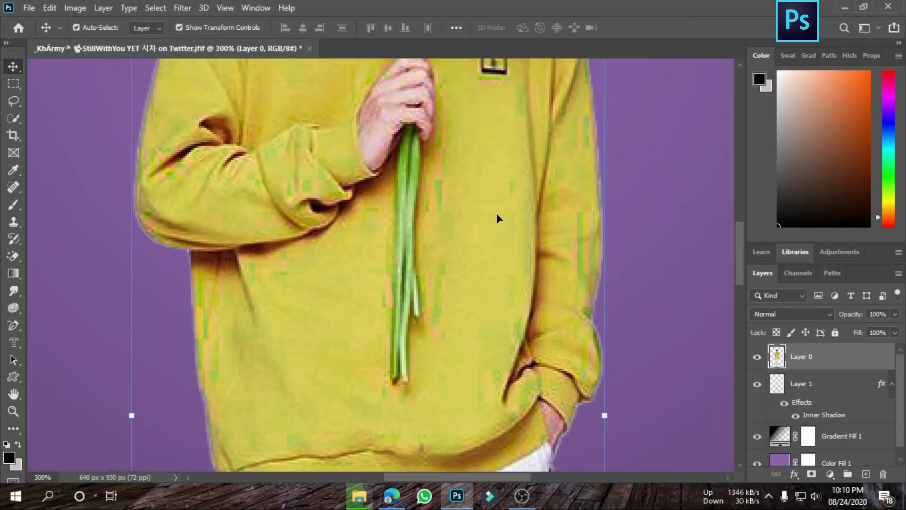
scroll(497, 213, up, 4)
scroll(497, 213, up, 2)
scroll(491, 206, up, 2)
scroll(491, 203, up, 4)
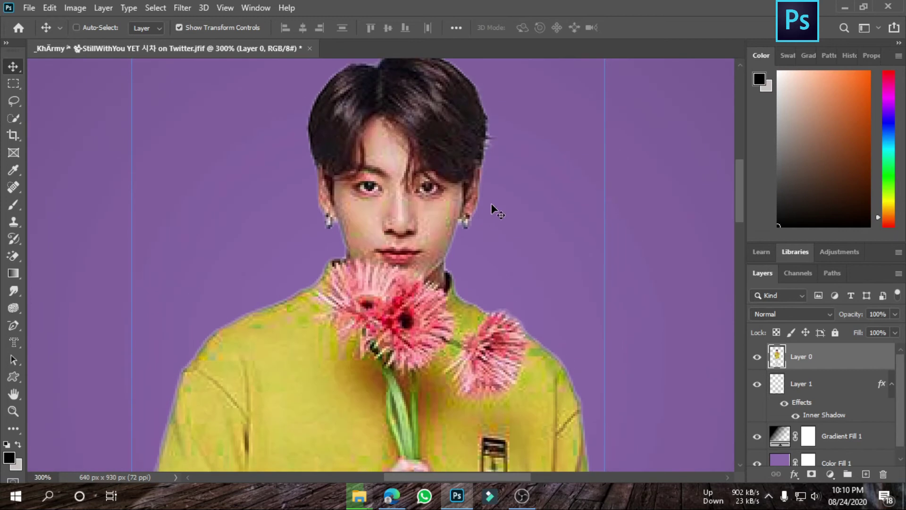
key(ctrl+minus)
key(ctrl+minus)
key(ctrl+minus)
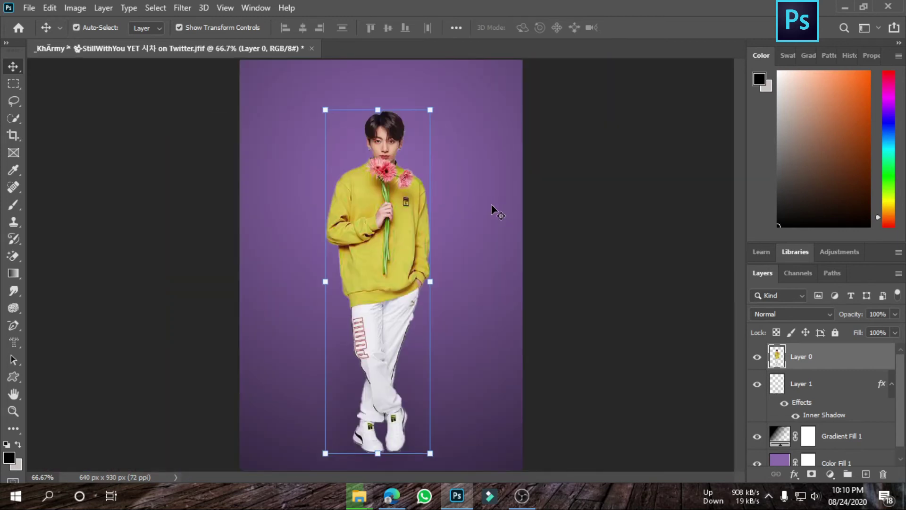
key(ctrl+z)
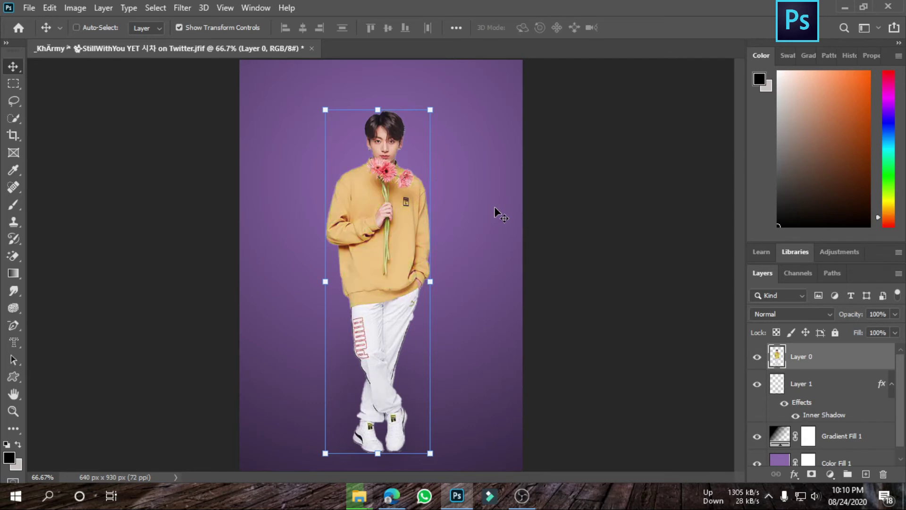
click(29, 7)
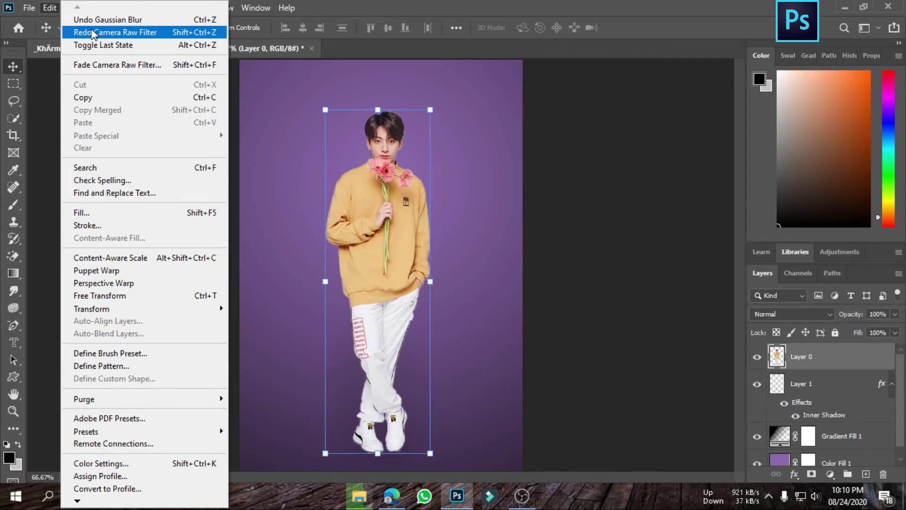
click(91, 31)
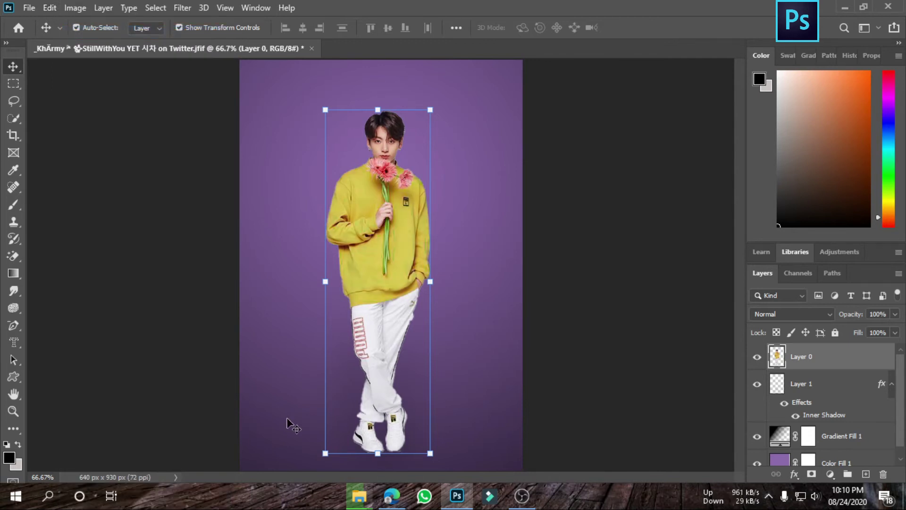
Step: View the image at 50% and reselect Layer 0 after checking Gradient Fill 1
key(ctrl+minus)
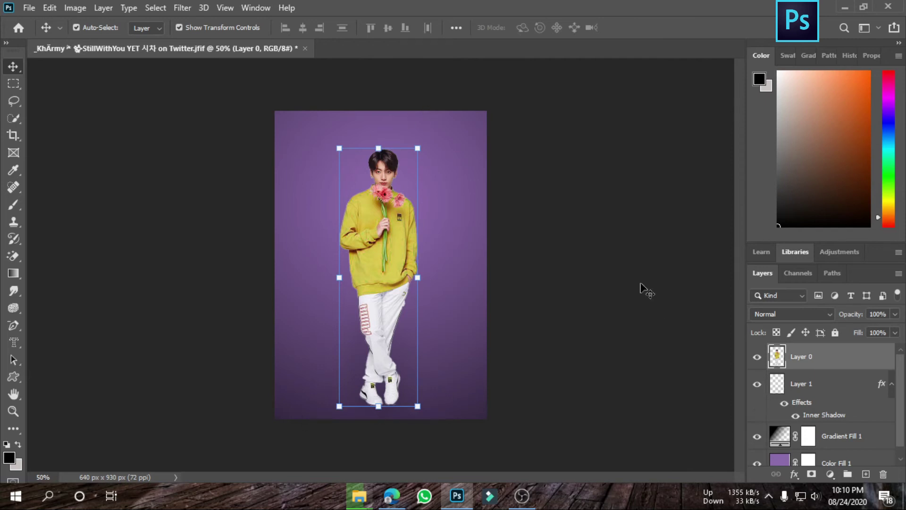
click(468, 128)
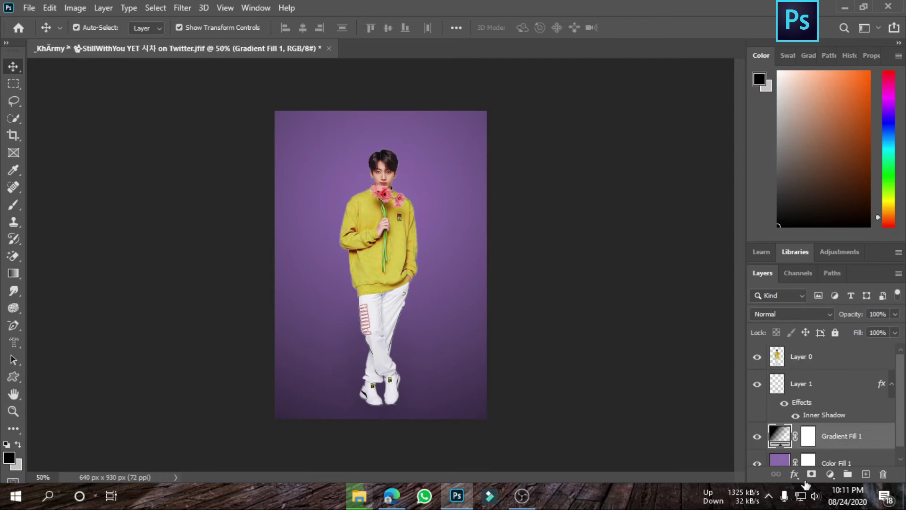
click(808, 353)
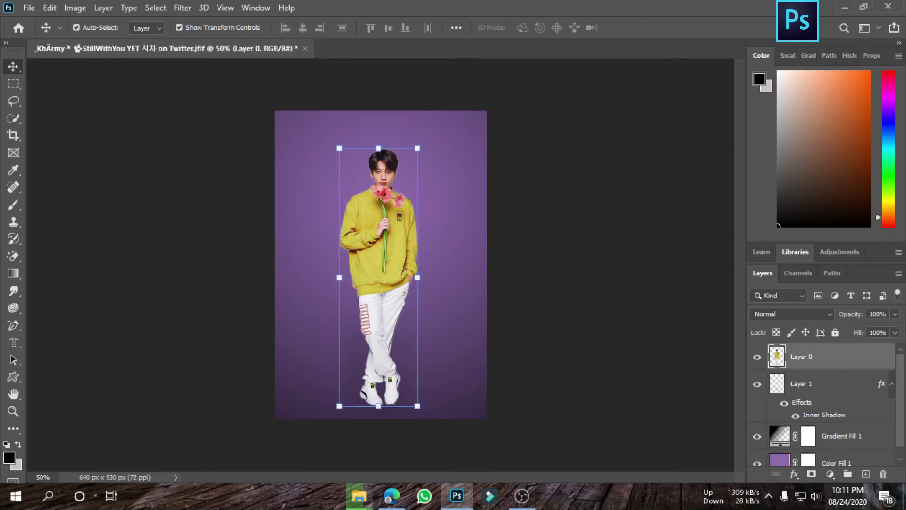
click(830, 474)
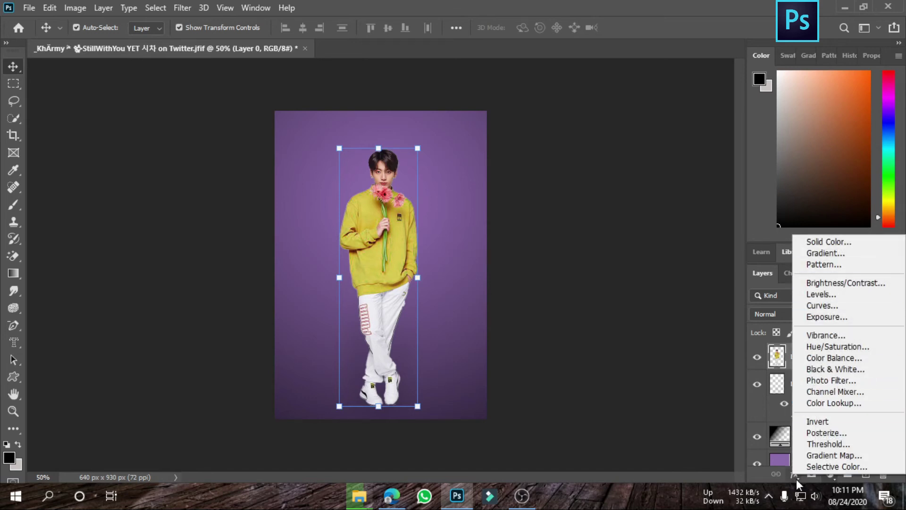
Step: Give Layer 0 a Drop Shadow at 30% opacity, 34 px distance and 47 px size
right_click(801, 361)
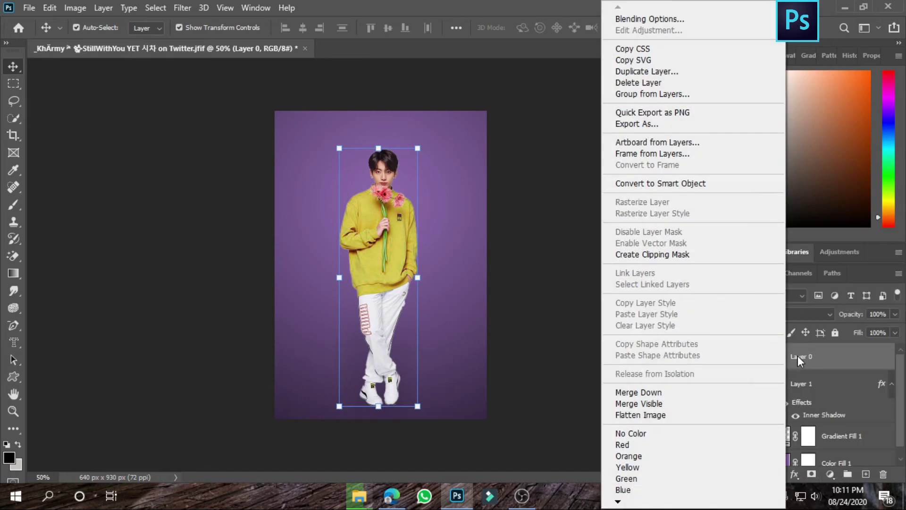
click(645, 21)
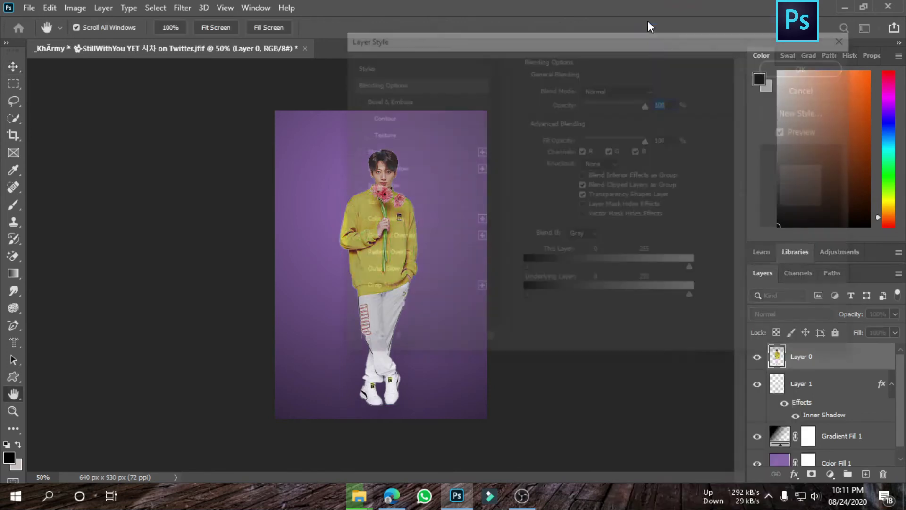
click(406, 288)
drag(514, 39, 661, 13)
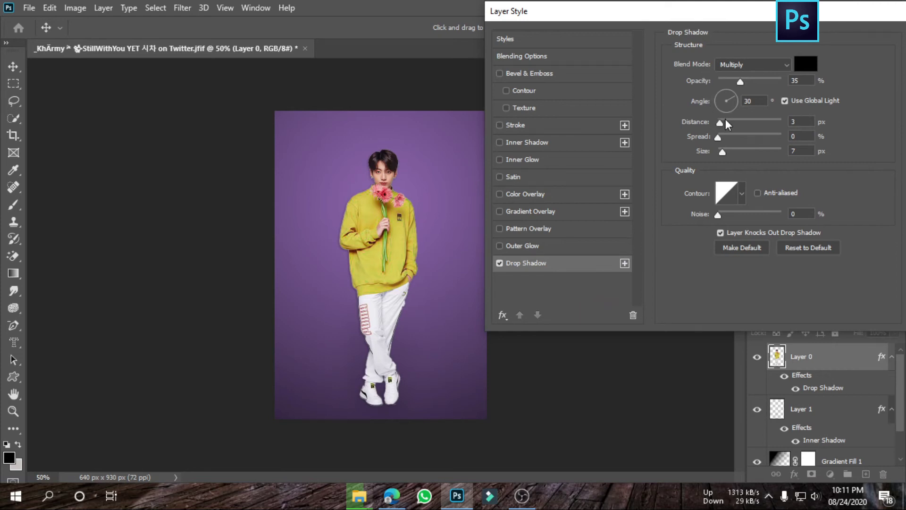
drag(740, 83, 738, 81)
drag(719, 122, 743, 121)
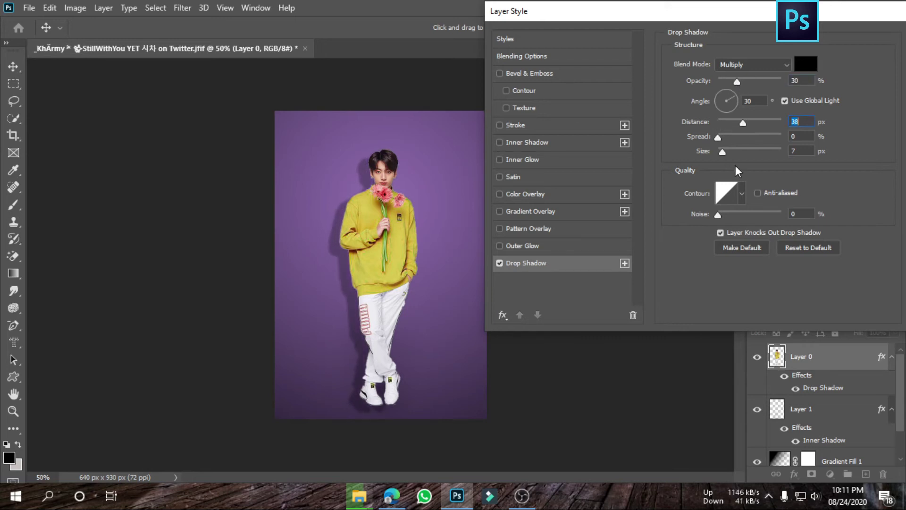
mouse_move(728, 154)
mouse_down()
mouse_move(746, 152)
mouse_move(735, 151)
mouse_move(753, 121)
mouse_move(727, 152)
mouse_move(742, 152)
mouse_move(730, 152)
mouse_up()
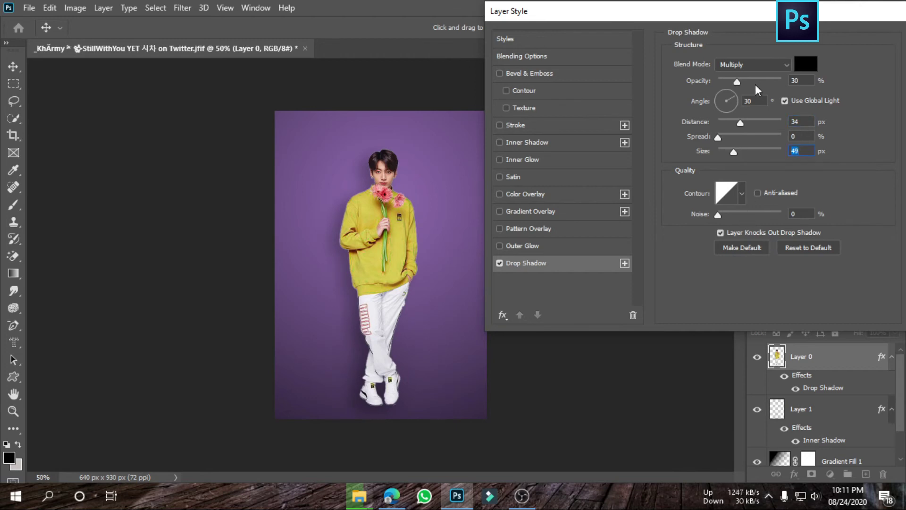
key(Down)
key(Down)
drag(614, 11, 512, 24)
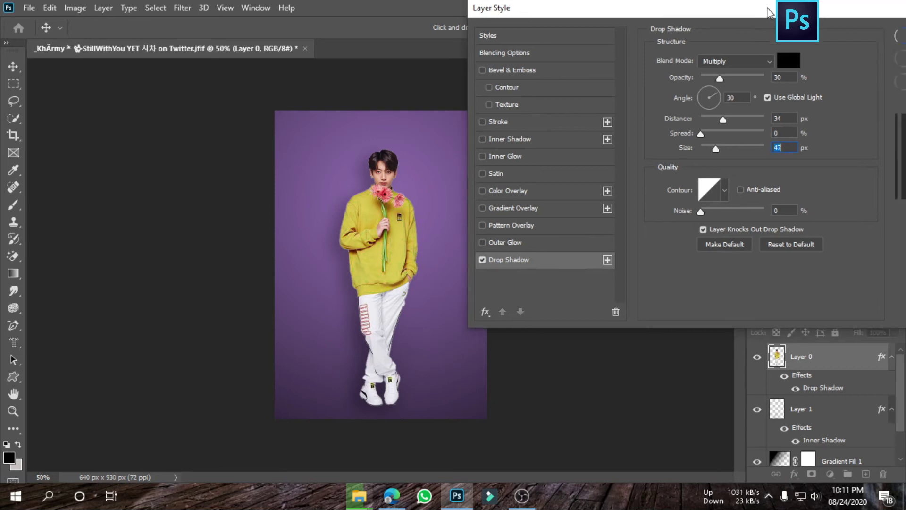
click(878, 52)
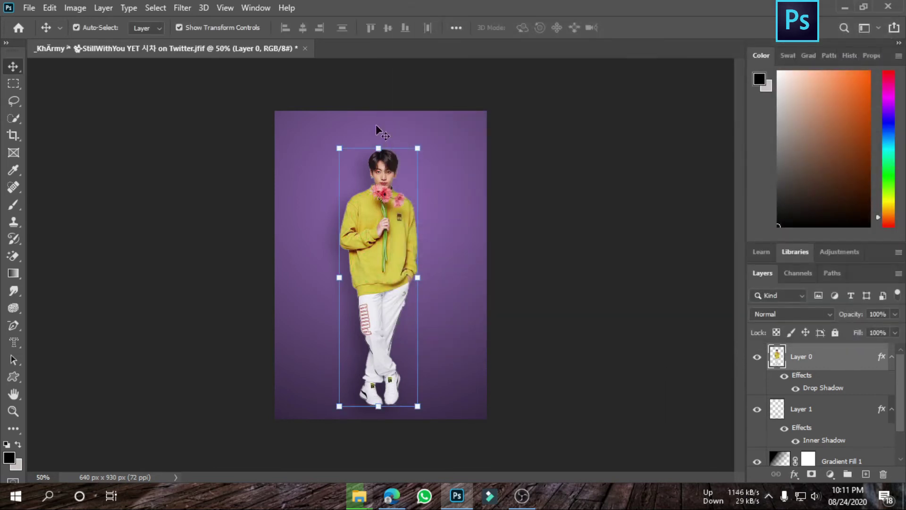
Step: Turn off Show Transform Controls and start File > Place Embedded
click(192, 28)
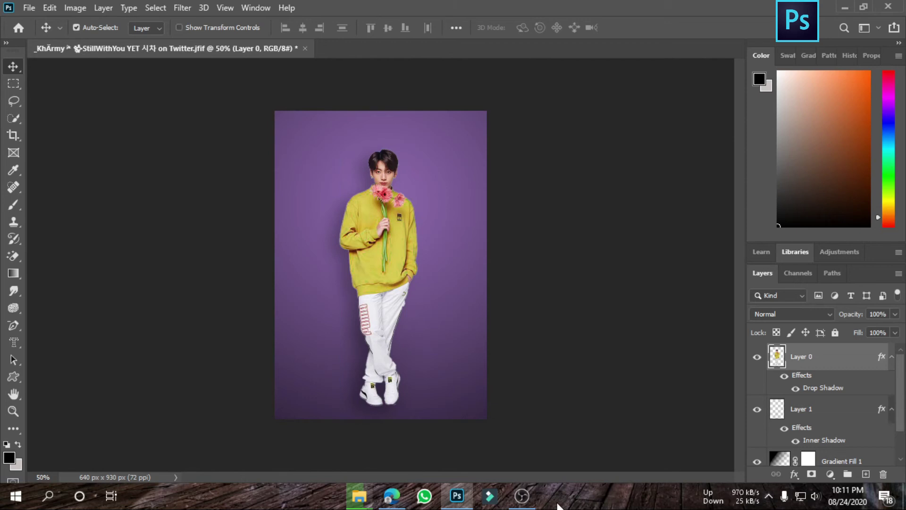
click(29, 8)
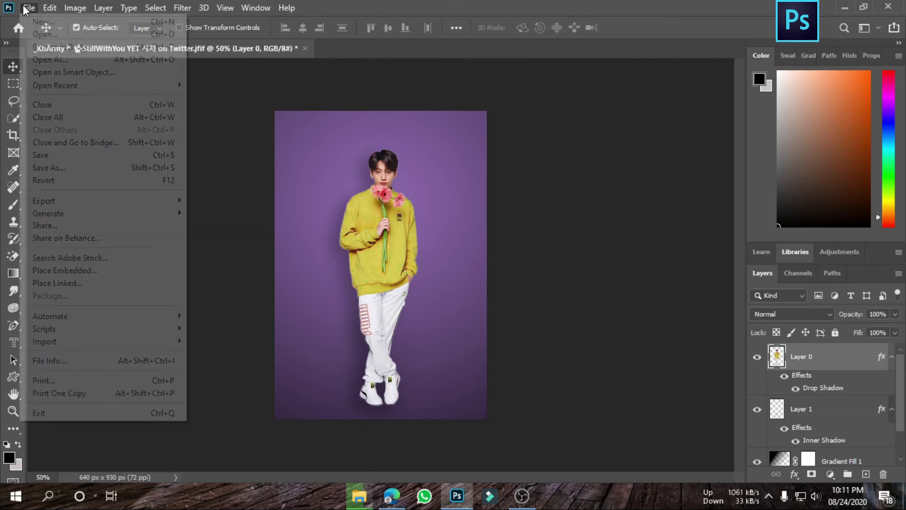
click(85, 272)
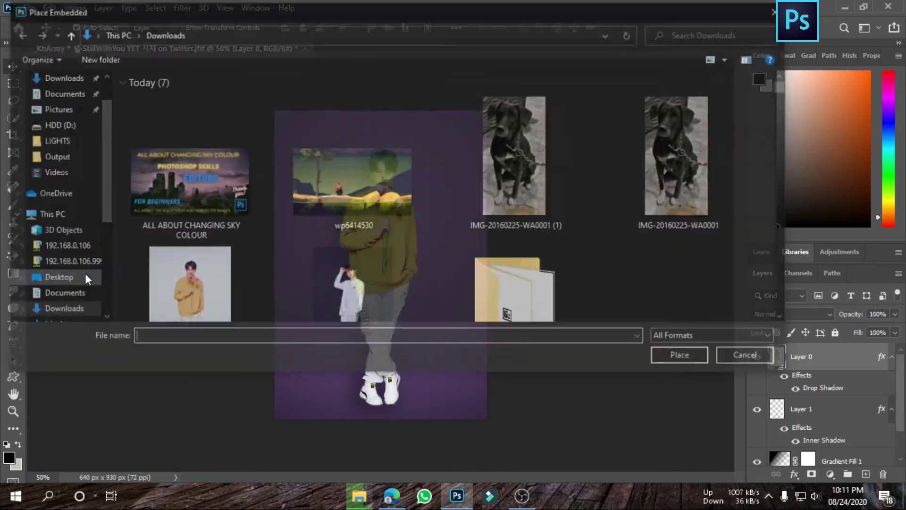
scroll(65, 307, down, 1)
scroll(67, 306, down, 2)
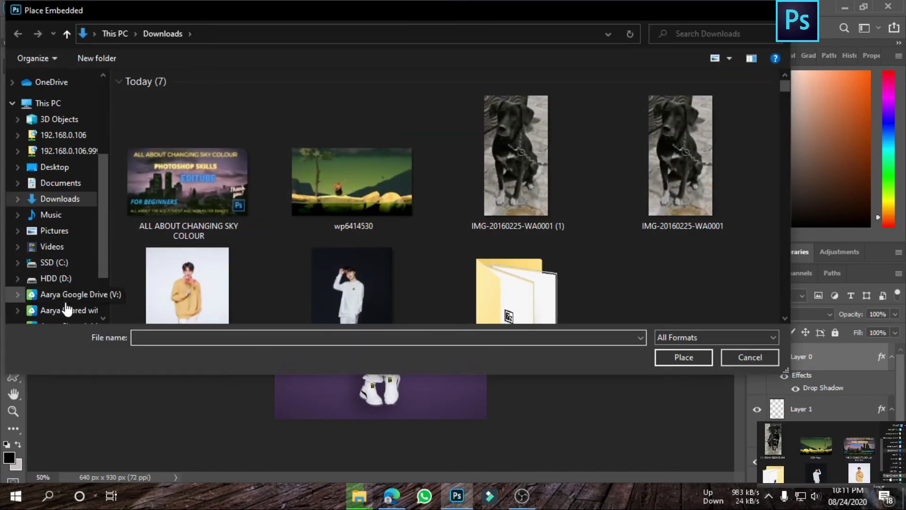
Step: Place IMG-20150529-WA0031-1_02 from HDD (D:) > images > LIGHTS
click(66, 278)
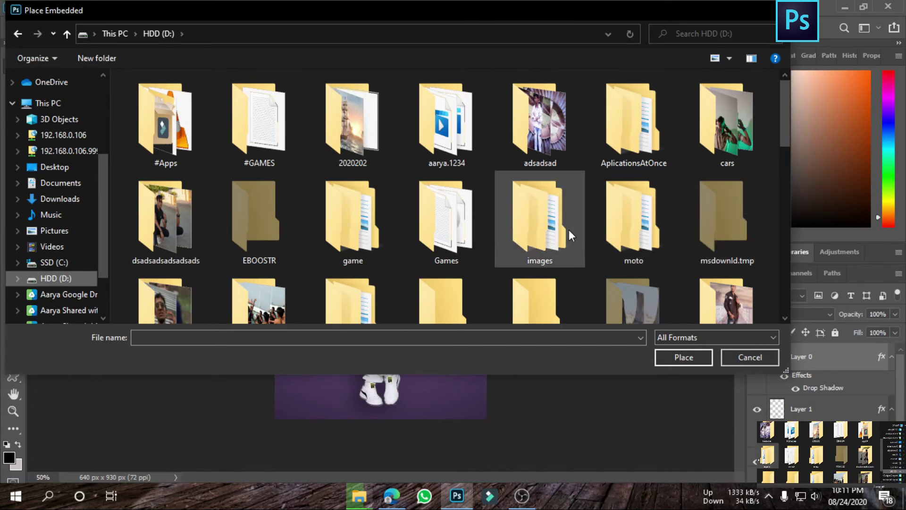
double_click(556, 234)
scroll(554, 232, down, 5)
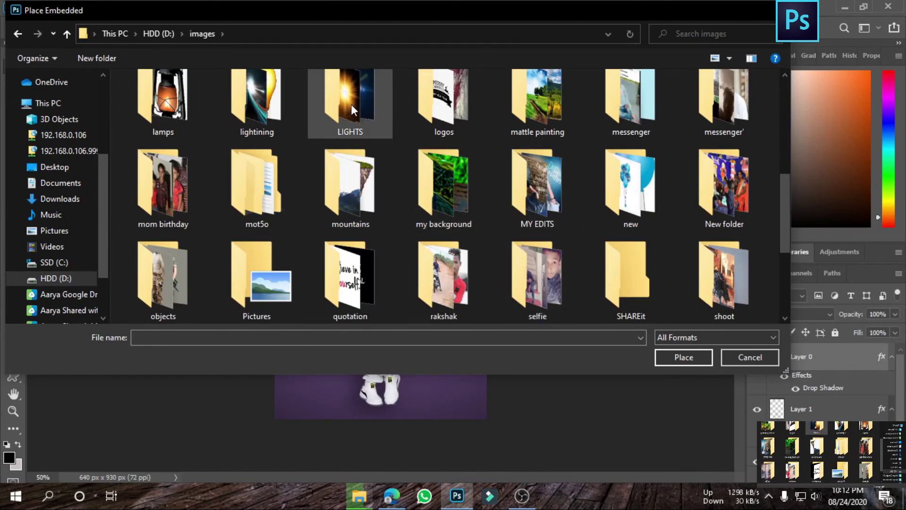
double_click(351, 104)
scroll(386, 163, down, 3)
scroll(202, 223, up, 1)
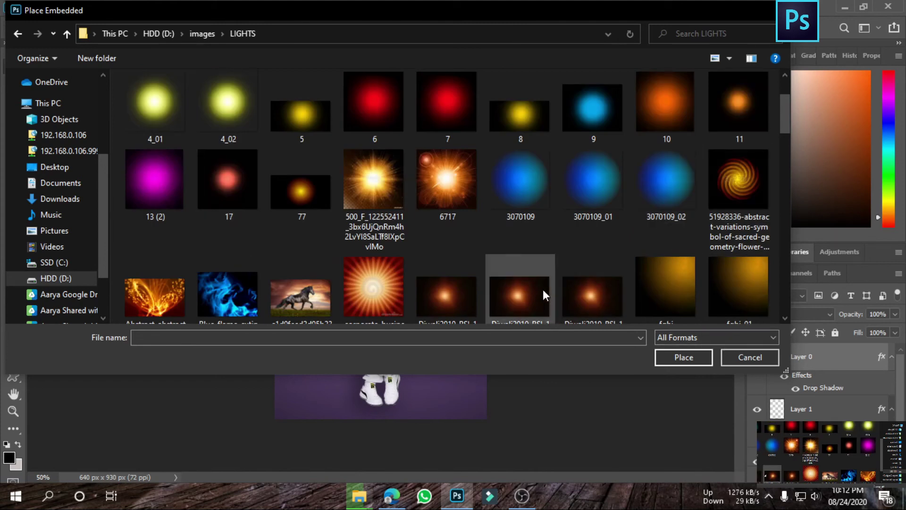
scroll(505, 274, down, 3)
scroll(541, 267, down, 1)
click(479, 191)
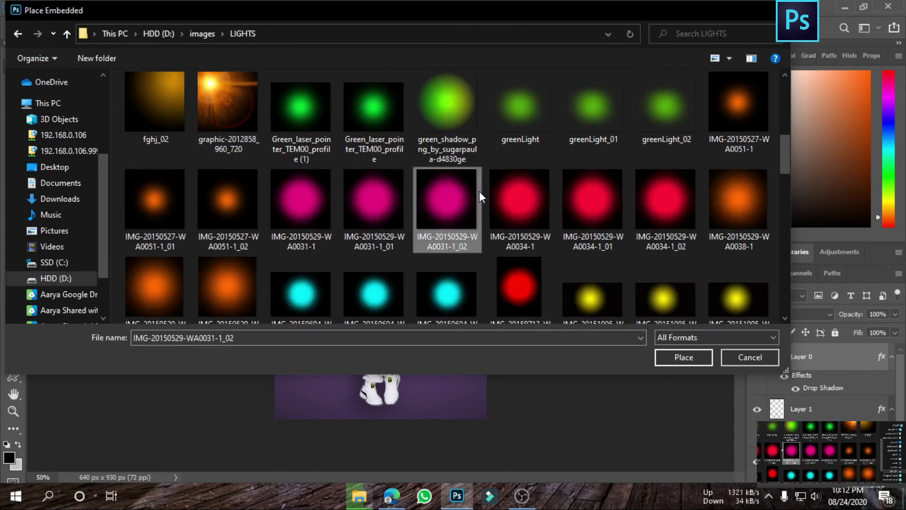
click(665, 363)
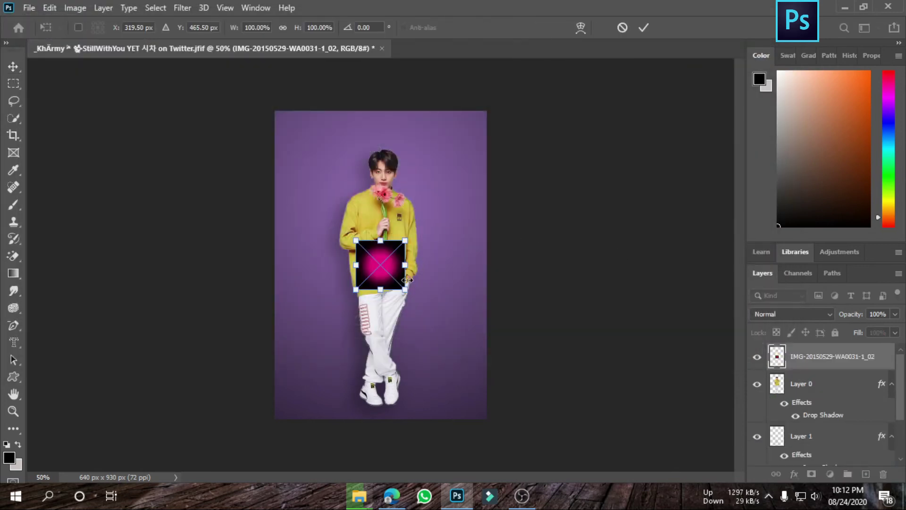
Step: Scale the pink light across the canvas, set it to Color Dodge, and commit the transform
mouse_move(404, 291)
mouse_down()
mouse_move(762, 506)
mouse_move(834, 506)
mouse_up()
mouse_move(595, 240)
mouse_down()
mouse_move(583, 211)
mouse_move(618, 24)
mouse_move(612, 164)
mouse_move(611, 130)
mouse_up()
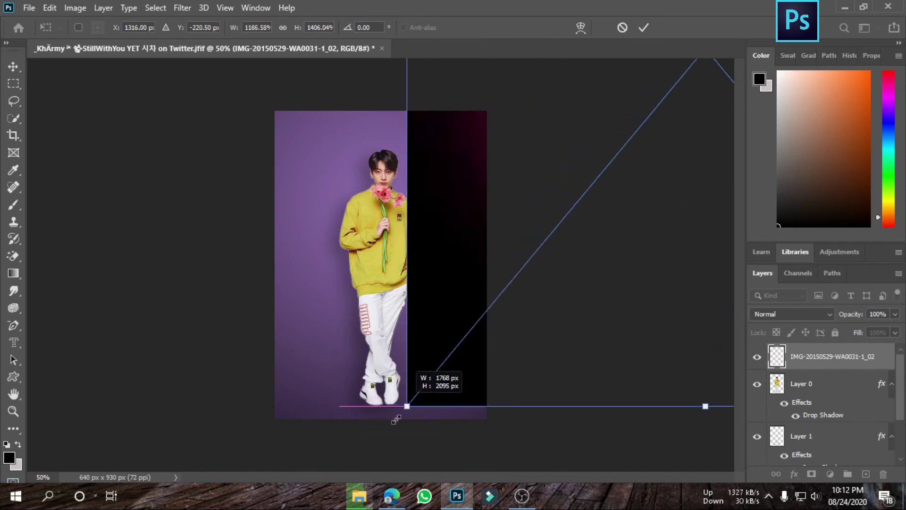
drag(524, 191, 237, 469)
mouse_move(522, 124)
mouse_down()
mouse_move(612, 243)
mouse_move(596, 296)
mouse_up()
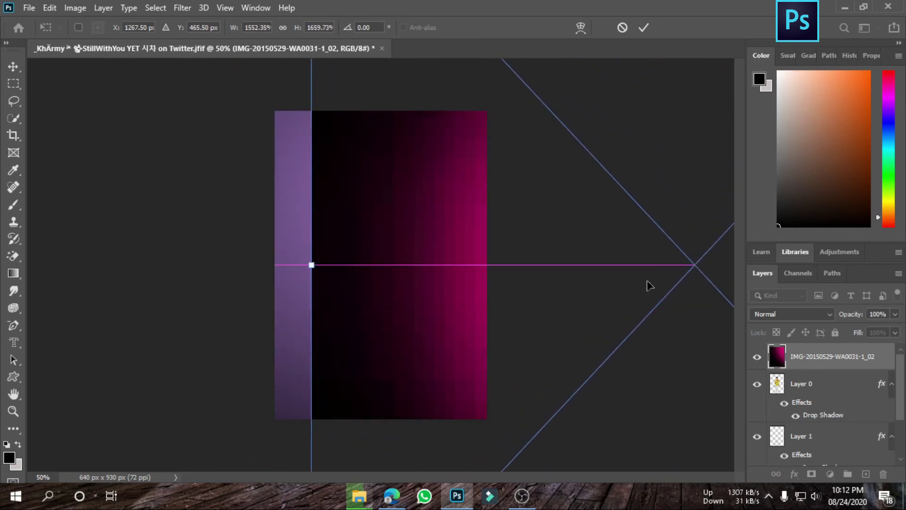
click(802, 314)
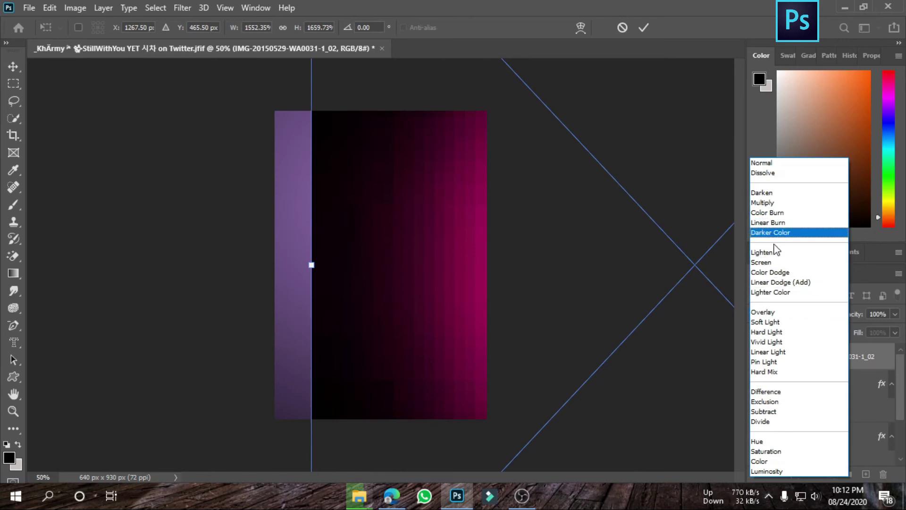
click(774, 272)
mouse_move(677, 302)
mouse_down()
mouse_move(591, 275)
mouse_move(633, 189)
mouse_up()
mouse_move(309, 172)
mouse_down()
mouse_move(487, 238)
mouse_move(243, 472)
mouse_up()
mouse_move(575, 286)
mouse_down()
mouse_move(608, 444)
mouse_move(637, 472)
mouse_up()
click(644, 27)
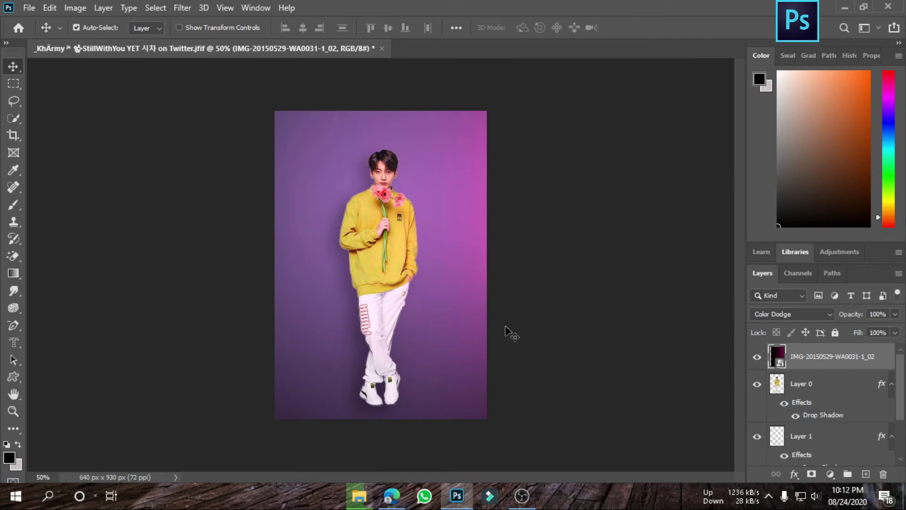
Step: Reposition the pink light layer lower on the right, keeping Color Dodge blending
drag(492, 291, 415, 338)
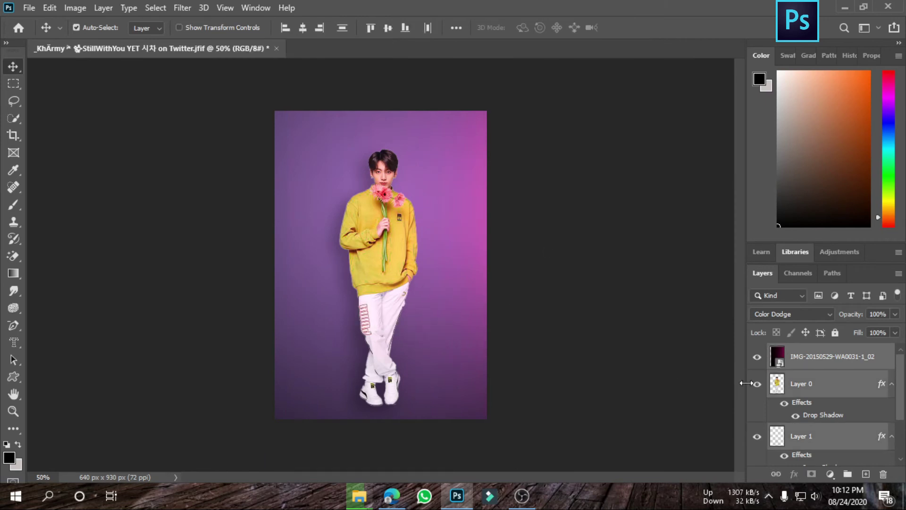
click(808, 358)
drag(478, 197, 474, 243)
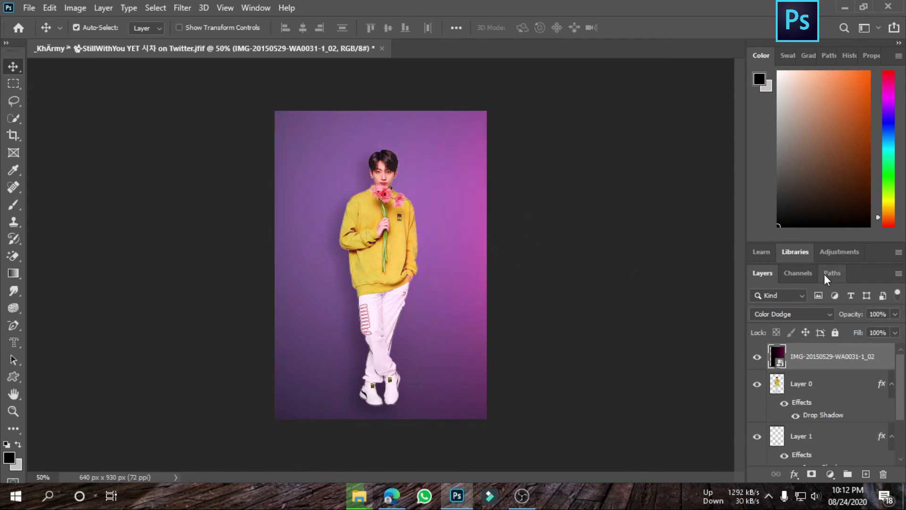
click(798, 314)
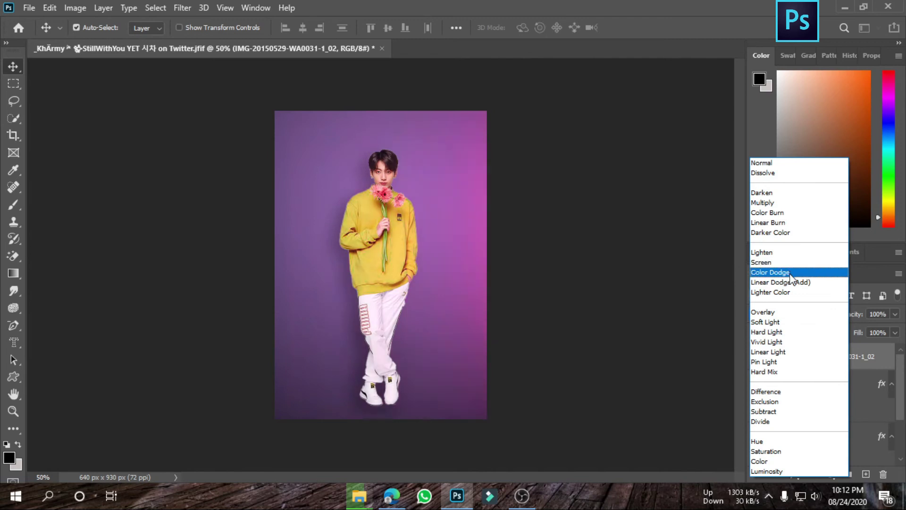
click(774, 272)
mouse_move(468, 232)
mouse_down()
mouse_move(541, 70)
mouse_move(493, 283)
mouse_move(470, 285)
mouse_up()
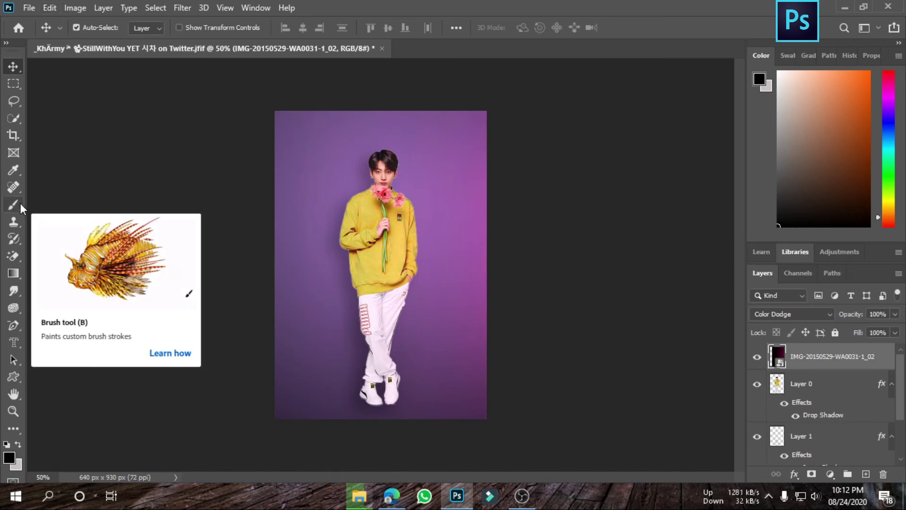
Step: Select the Eraser and rasterize the pink light smart-object layer
click(13, 256)
click(52, 257)
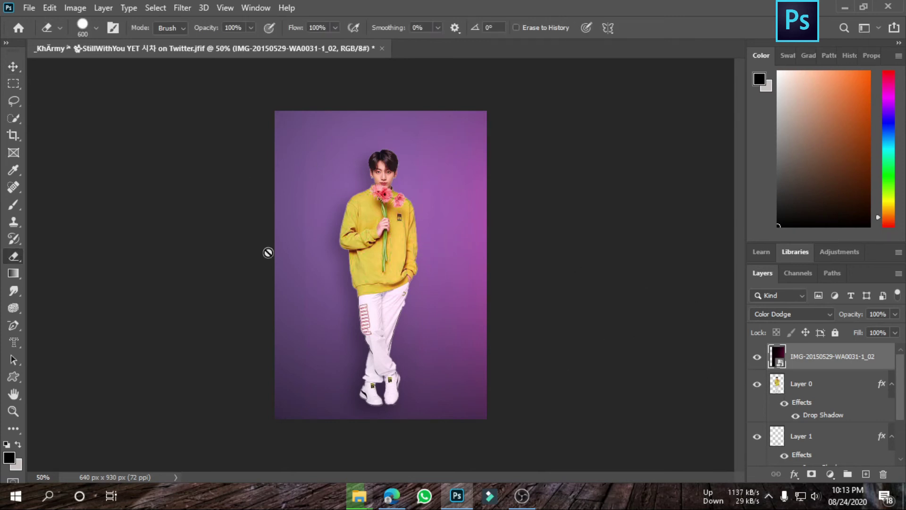
click(304, 187)
click(446, 193)
right_click(838, 359)
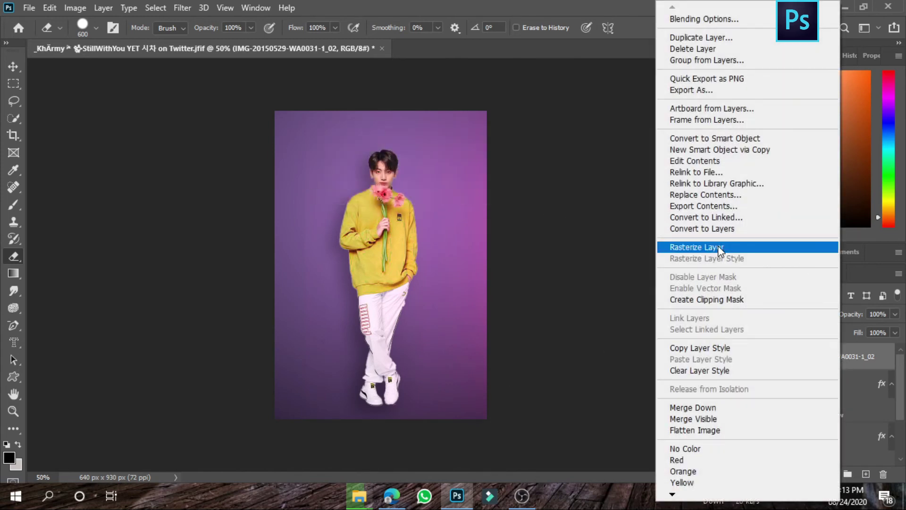
click(741, 247)
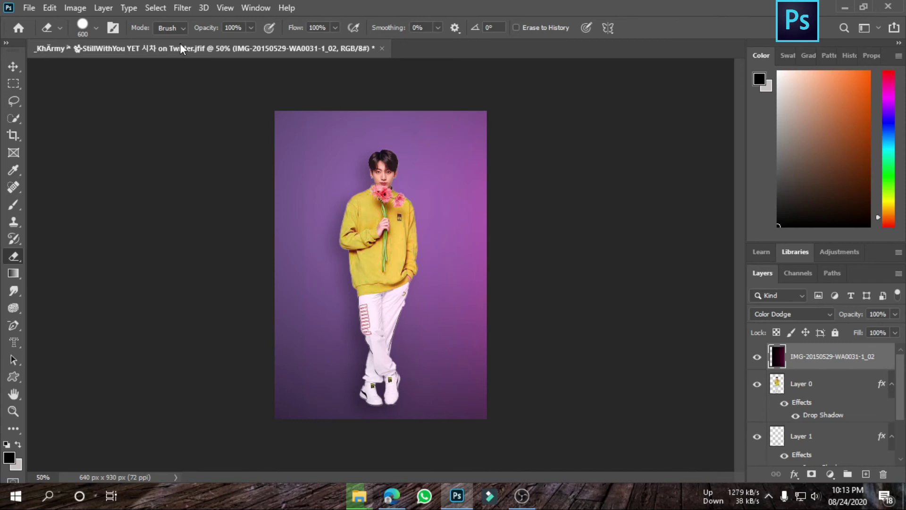
Step: Set the eraser to 21% opacity, 33% flow and 152 px, and soften the left pink glow
drag(245, 27, 205, 39)
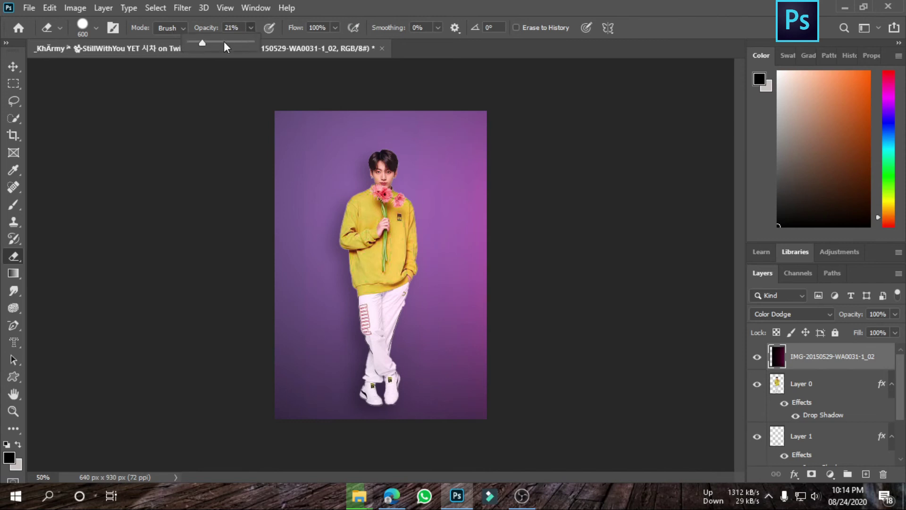
click(334, 28)
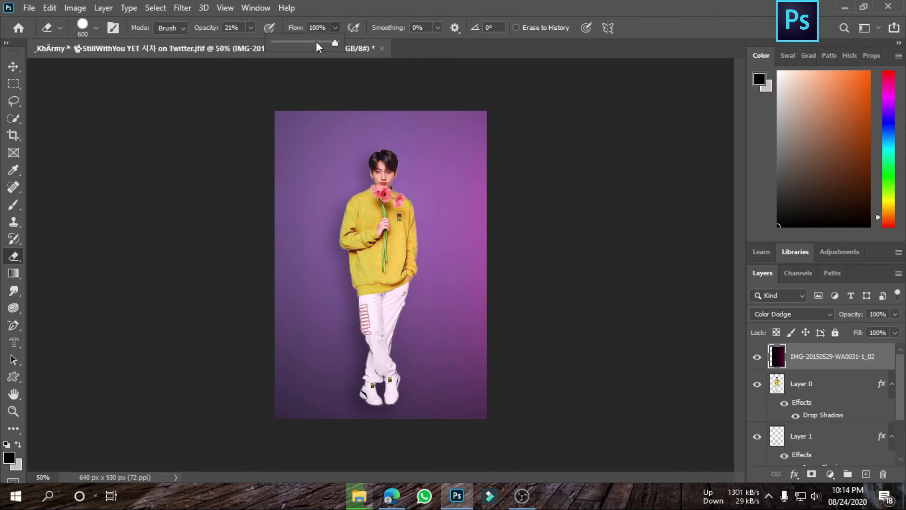
click(91, 30)
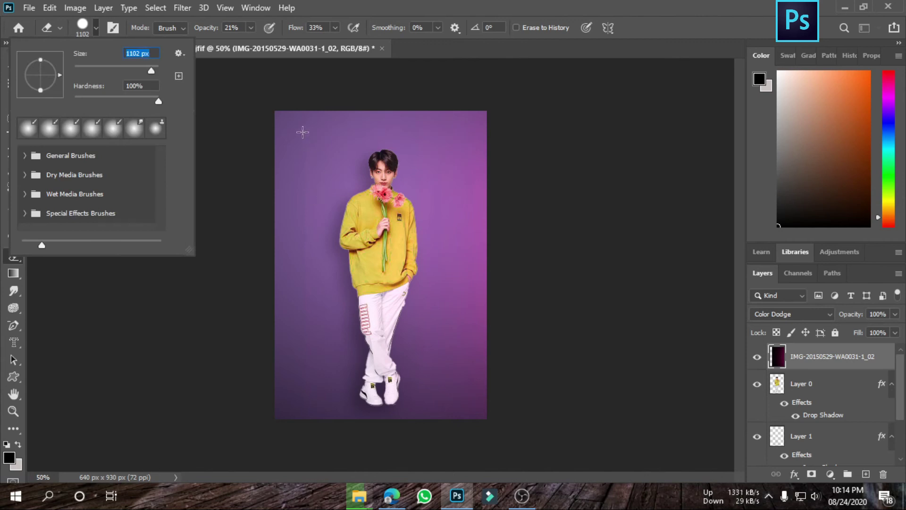
click(127, 70)
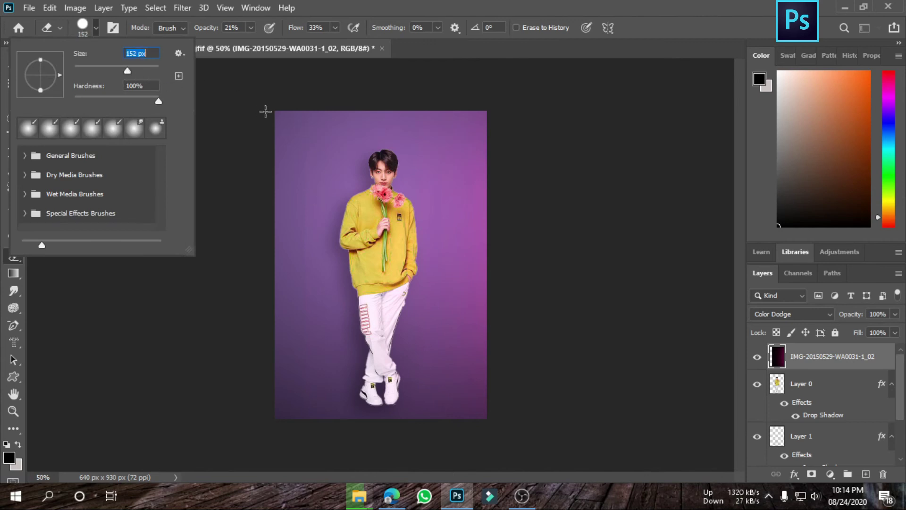
click(310, 155)
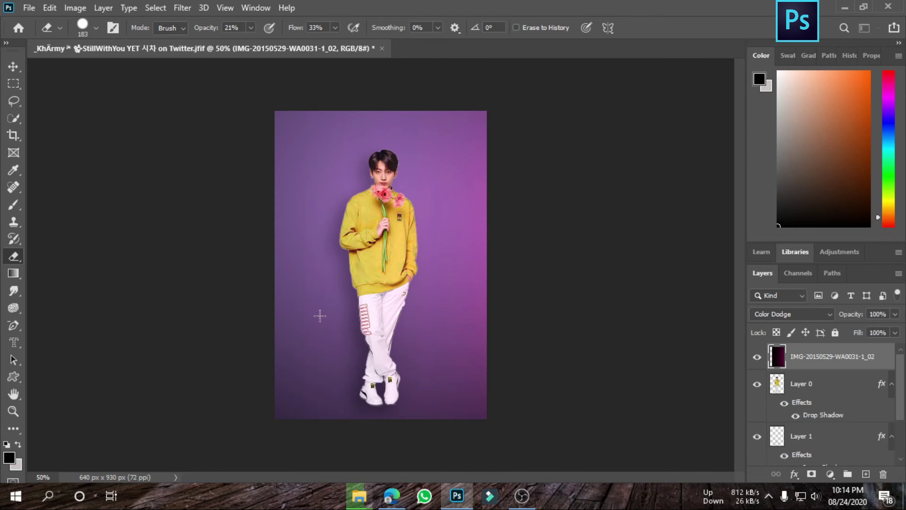
drag(295, 279, 307, 306)
key(ctrl+plus)
key(ctrl+minus)
key(ctrl+plus)
key(ctrl+plus)
key(ctrl+plus)
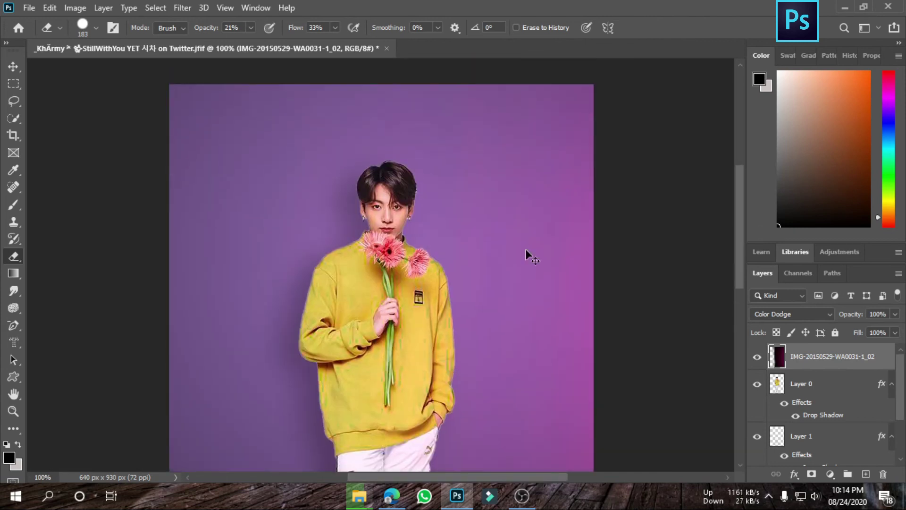
key(ctrl+plus)
key(ctrl+plus)
right_click(526, 249)
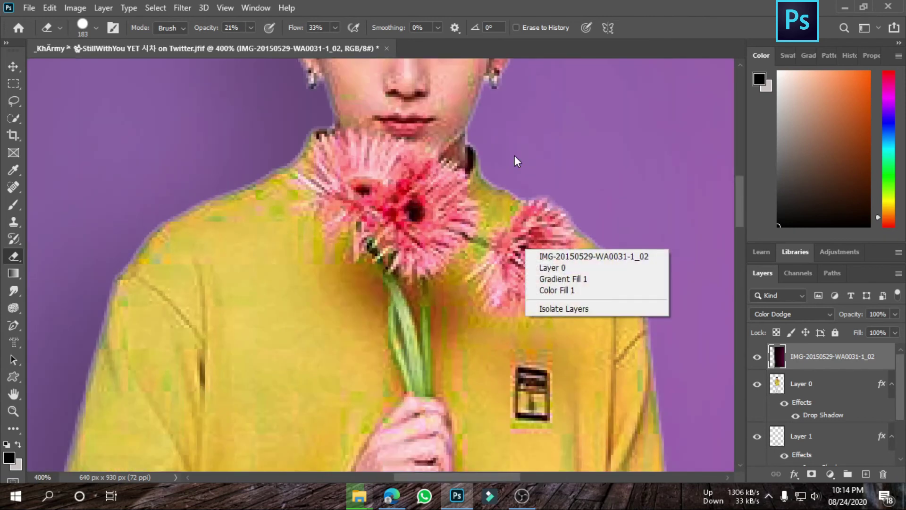
key(Escape)
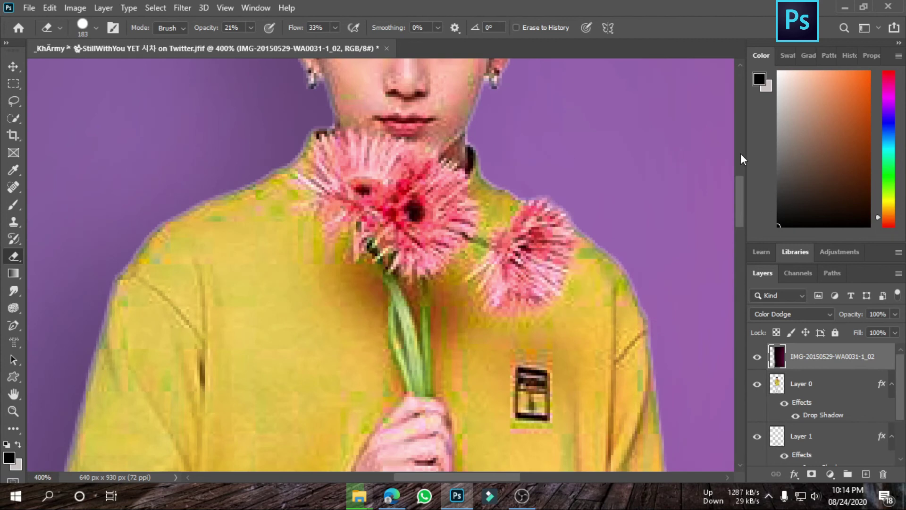
key(ctrl+0)
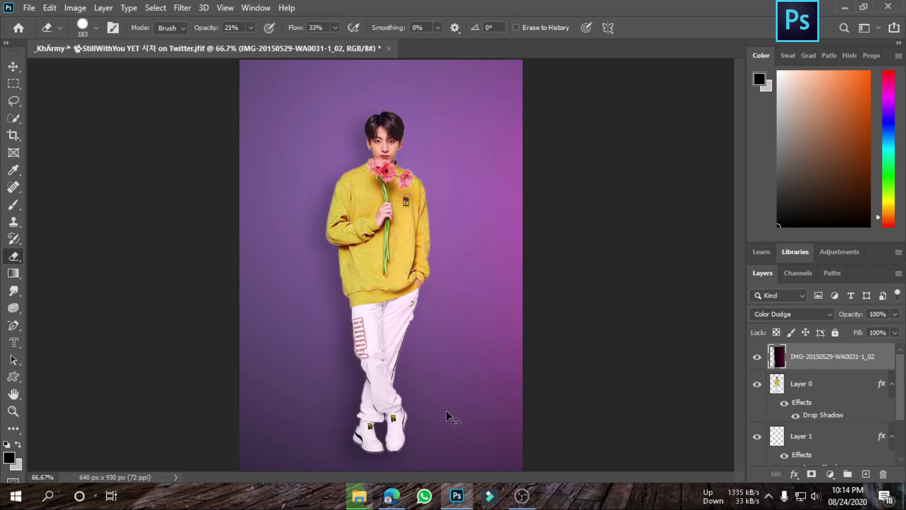
key(ctrl+minus)
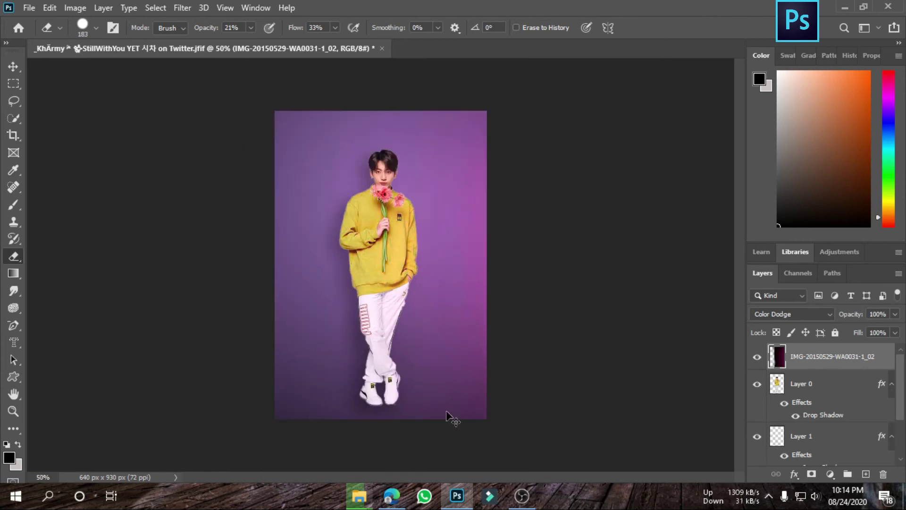
key(ctrl+plus)
key(ctrl+minus)
Step: Place the blue light image 9 as an embedded layer
click(29, 8)
click(82, 277)
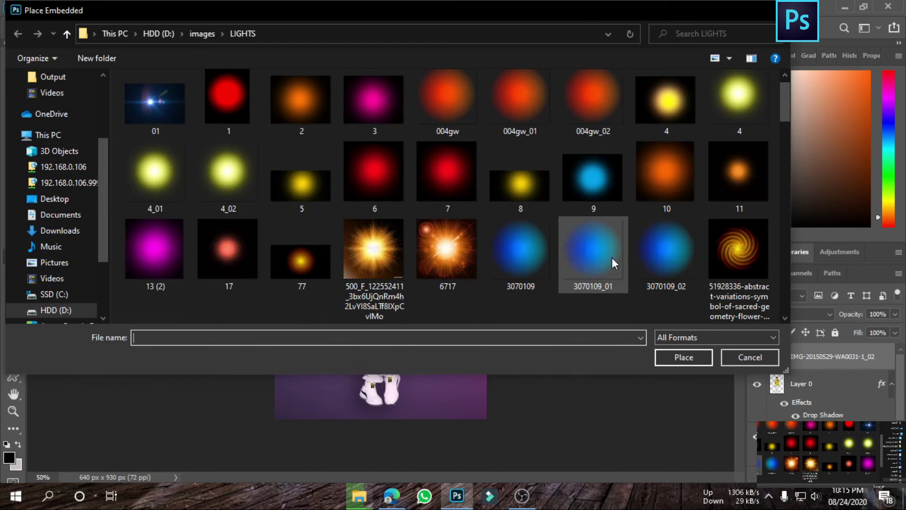
scroll(529, 255, down, 2)
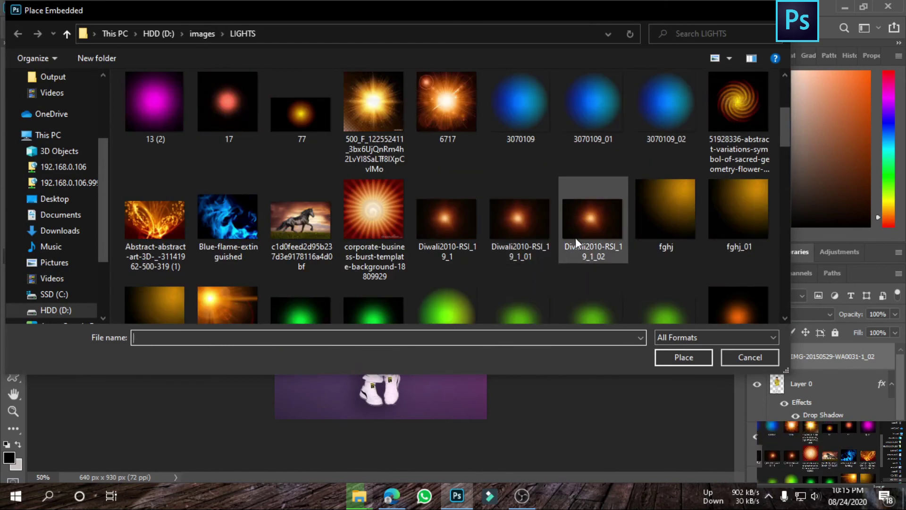
scroll(576, 237, up, 2)
click(591, 208)
click(684, 357)
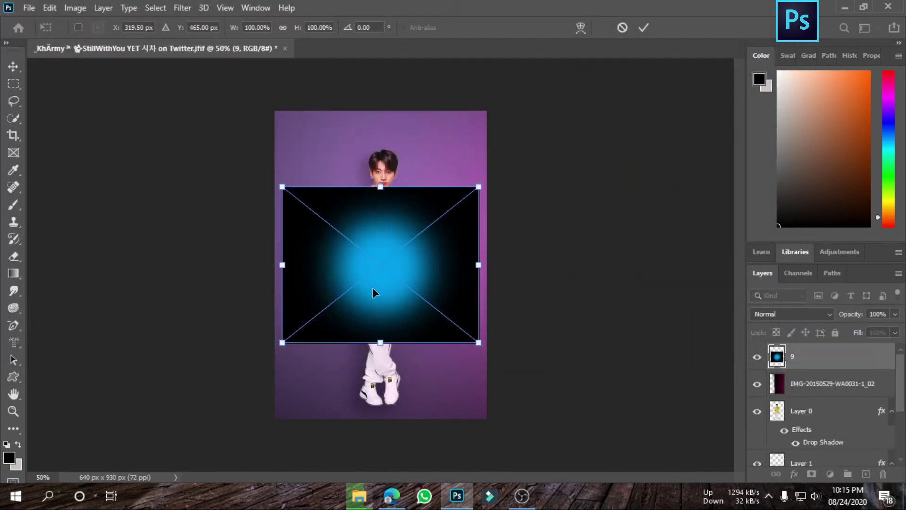
Step: Enlarge the blue light across the canvas and set its blend mode to Color Dodge
drag(373, 290, 590, 21)
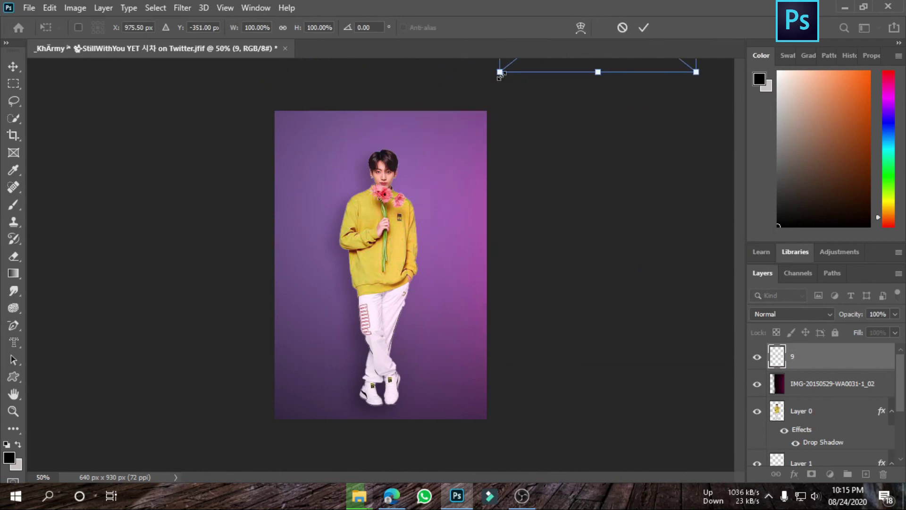
drag(500, 75, 7, 463)
drag(475, 89, 257, 157)
click(777, 314)
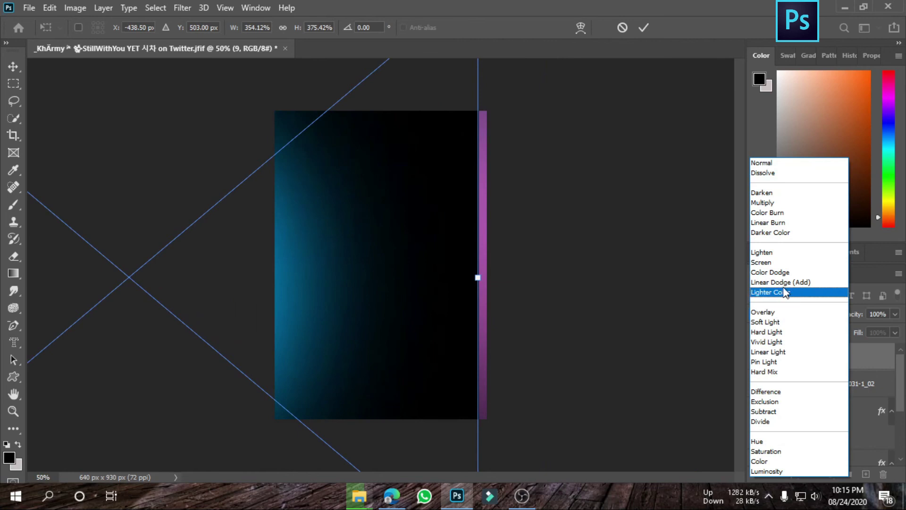
click(785, 263)
mouse_move(423, 270)
mouse_down()
mouse_move(417, 248)
mouse_move(514, 123)
mouse_move(448, 235)
mouse_up()
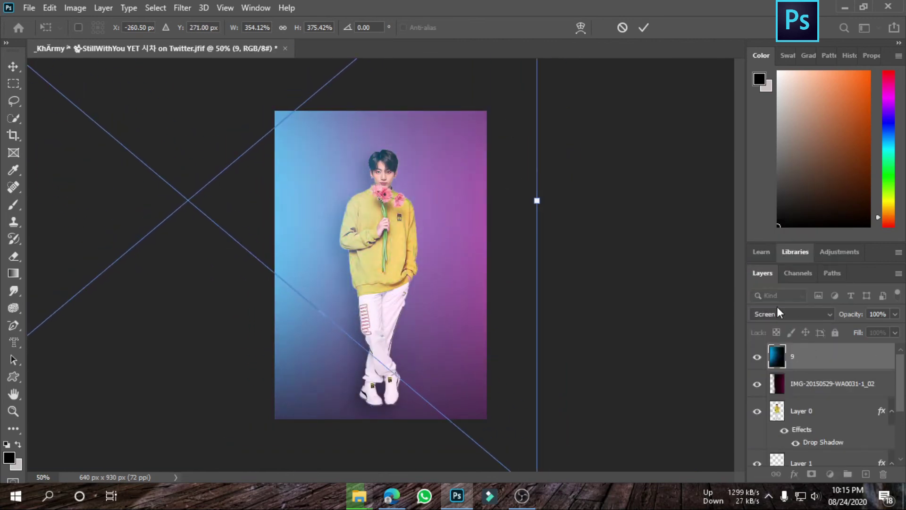
click(788, 313)
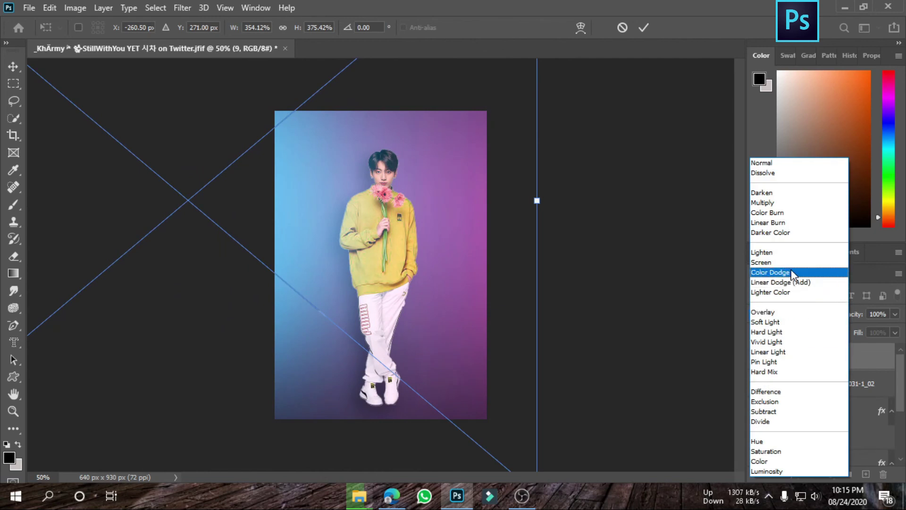
click(791, 273)
Step: Rotate and scale the blue light larger, align its top with the canvas, and commit
drag(532, 298, 402, 111)
drag(258, 168, 254, 170)
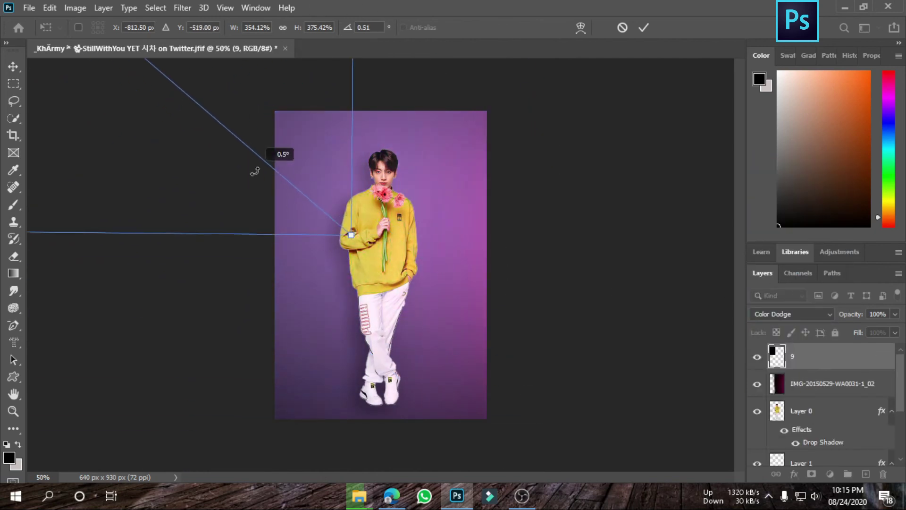
drag(351, 235, 687, 429)
mouse_move(550, 379)
mouse_down()
mouse_move(335, 294)
mouse_move(159, 63)
mouse_up()
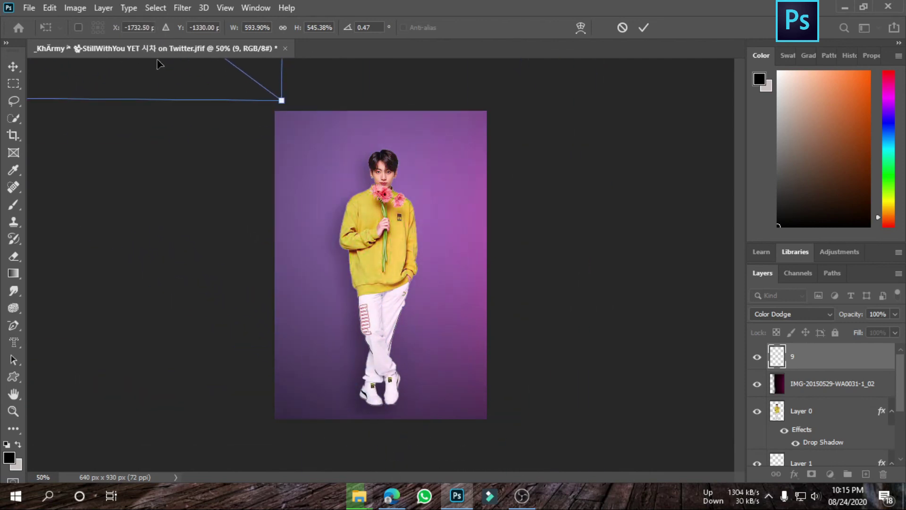
drag(282, 101, 591, 453)
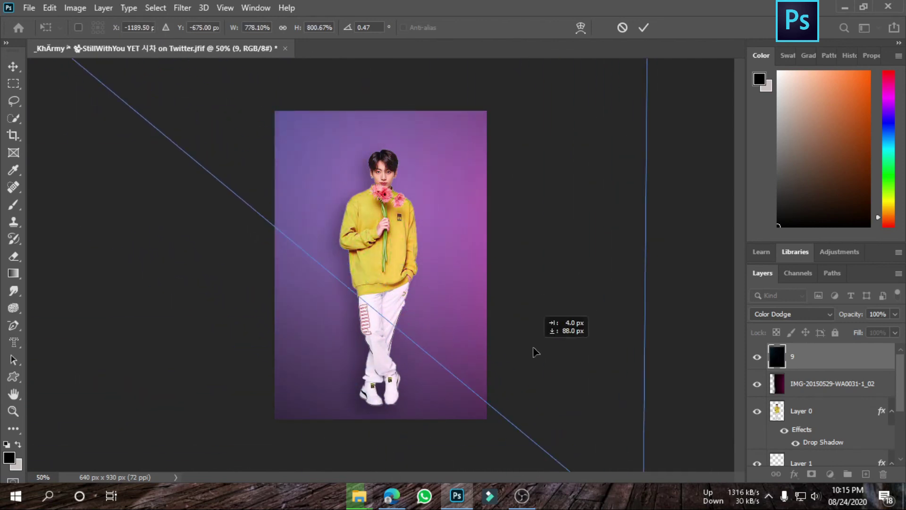
drag(538, 310, 550, 460)
drag(542, 507, 546, 494)
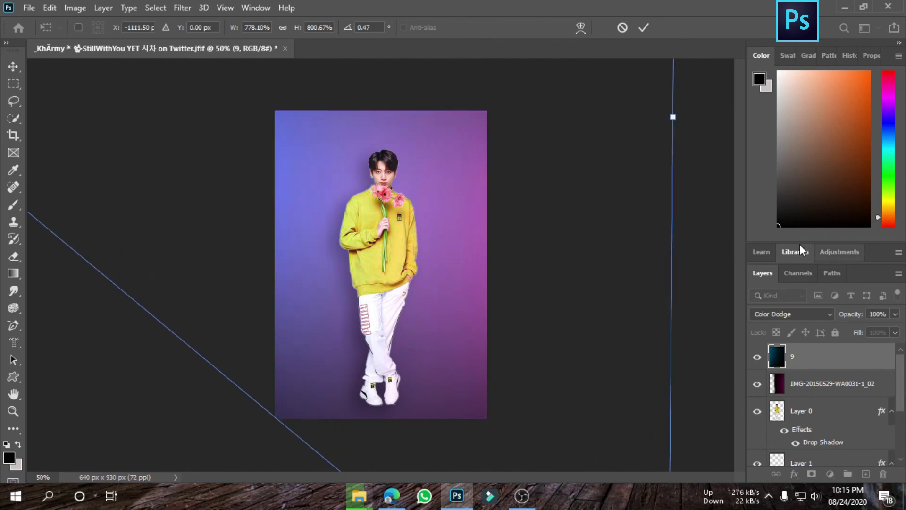
click(645, 28)
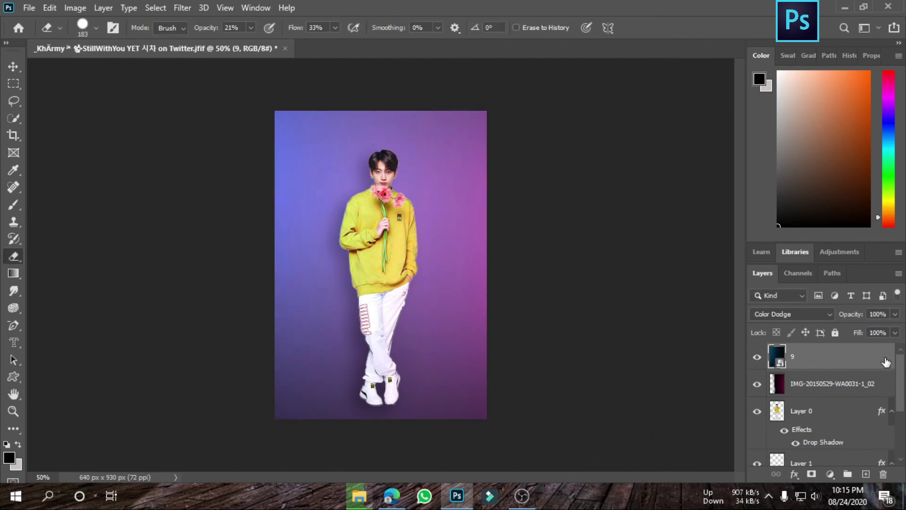
Step: Set layer 9's blue light opacity to 72% in the Layers panel
click(894, 315)
drag(864, 329, 871, 331)
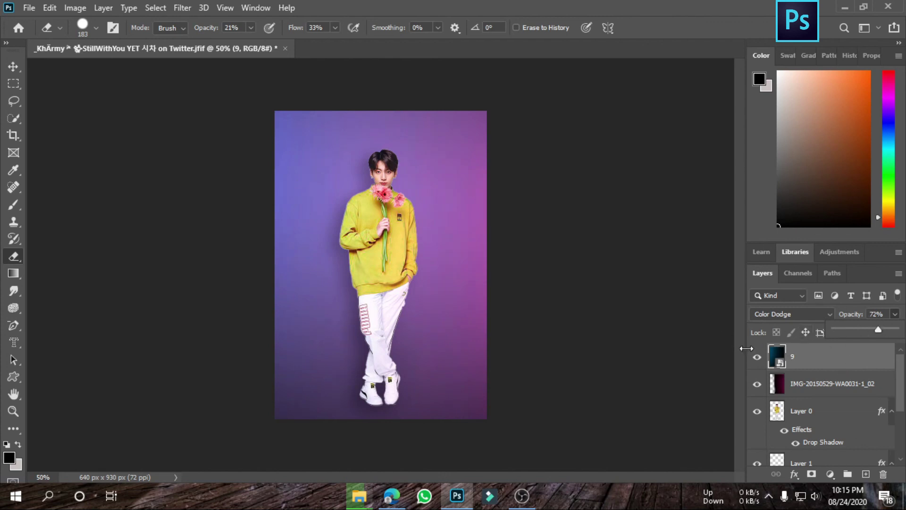
click(740, 370)
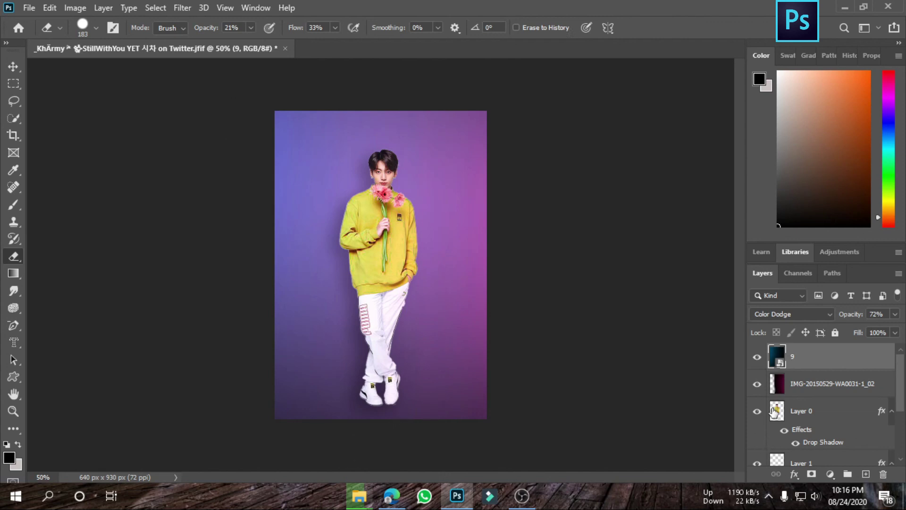
scroll(809, 392, down, 3)
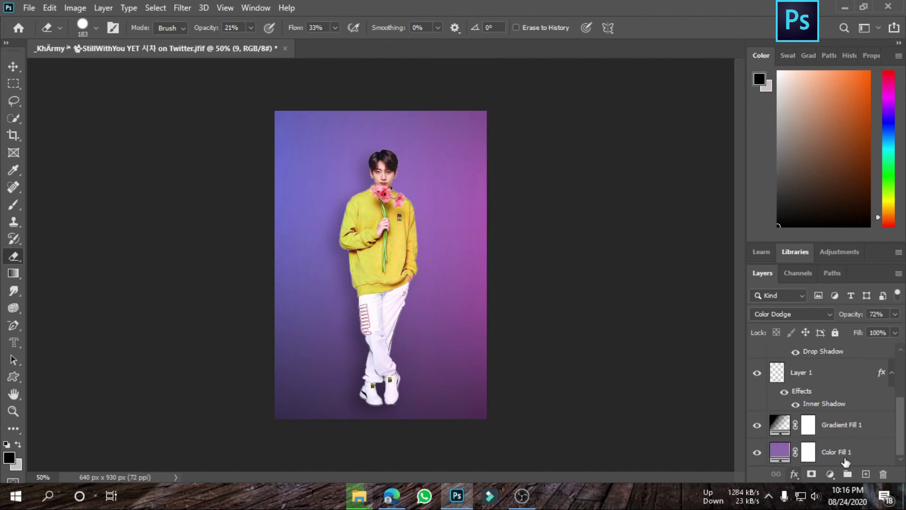
scroll(807, 420, up, 3)
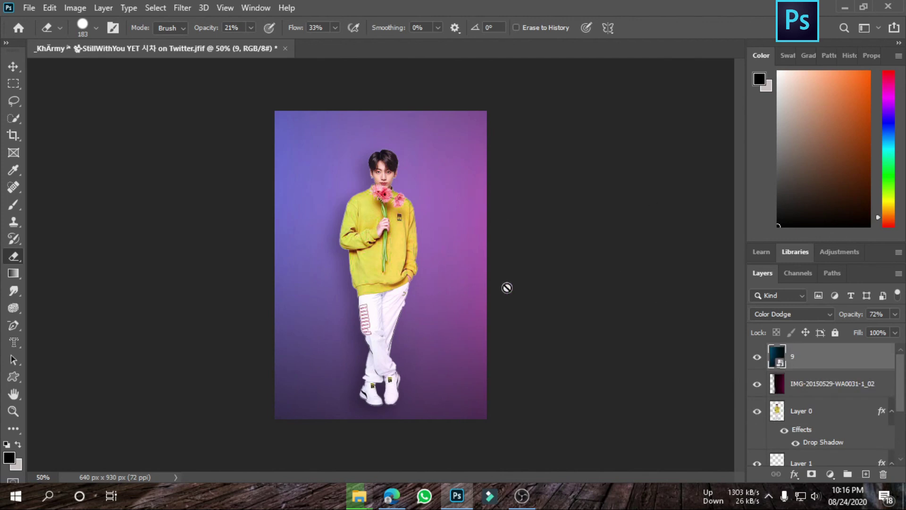
key(ctrl+plus)
key(ctrl+plus)
key(ctrl+plus)
key(ctrl+plus)
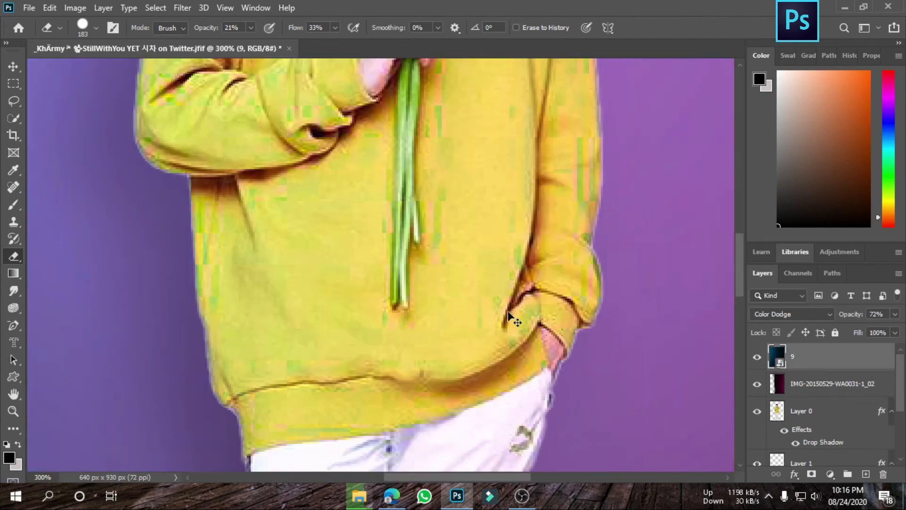
key(ctrl+plus)
key(ctrl+minus)
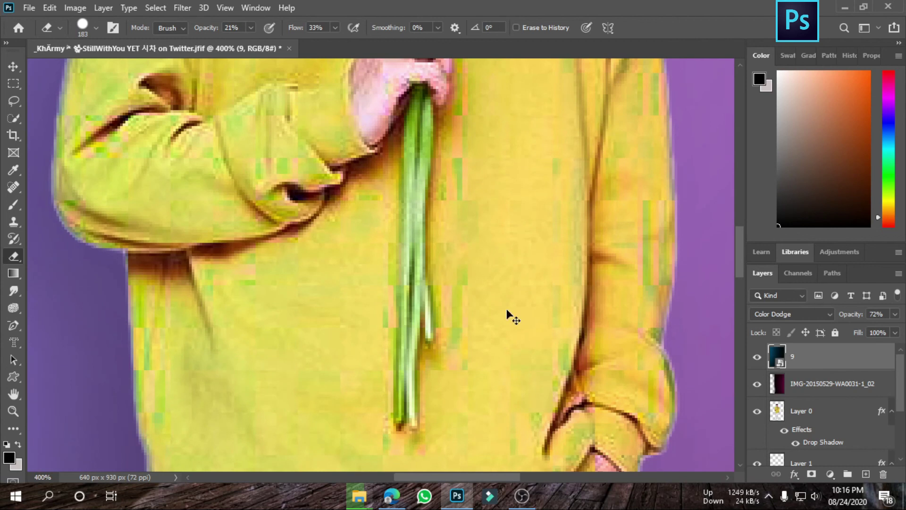
key(ctrl+minus)
key(ctrl+minus)
key(ctrl+minus)
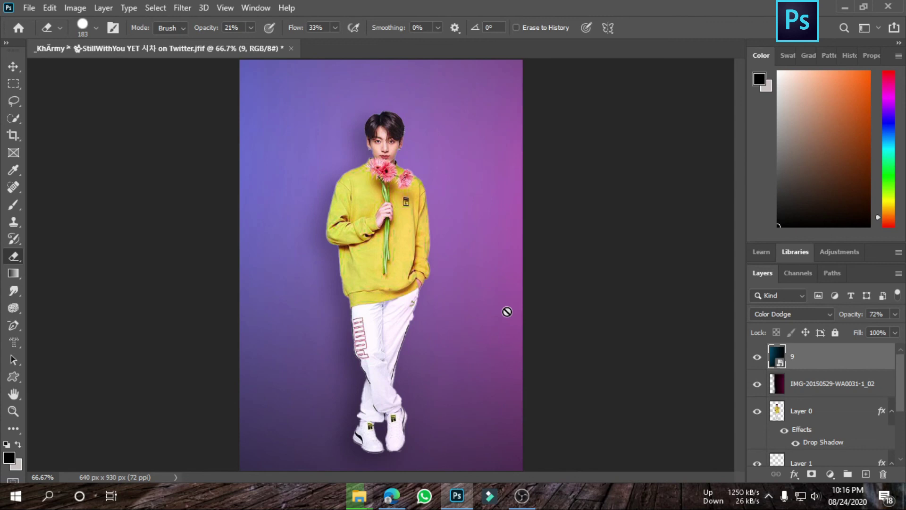
key(ctrl+minus)
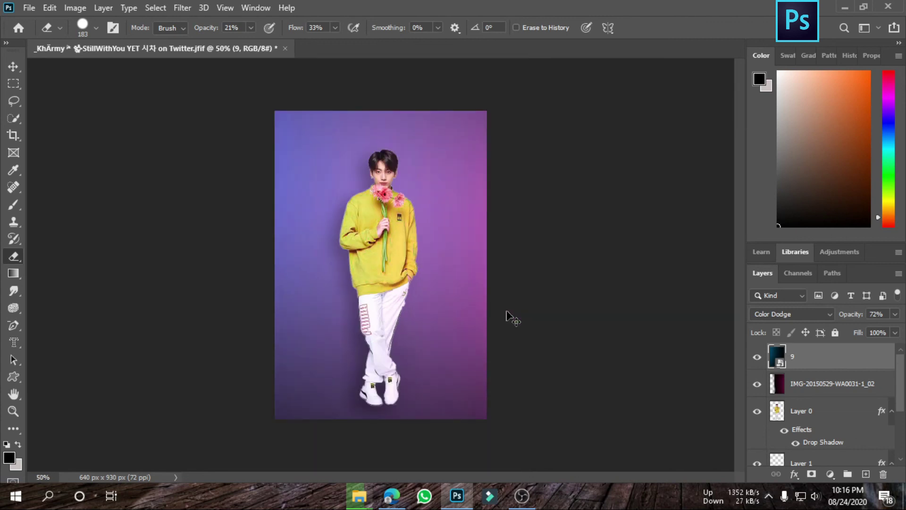
key(ctrl+minus)
key(ctrl+plus)
key(ctrl+plus)
key(ctrl+minus)
key(ctrl+plus)
key(ctrl+minus)
key(ctrl+plus)
key(ctrl+plus)
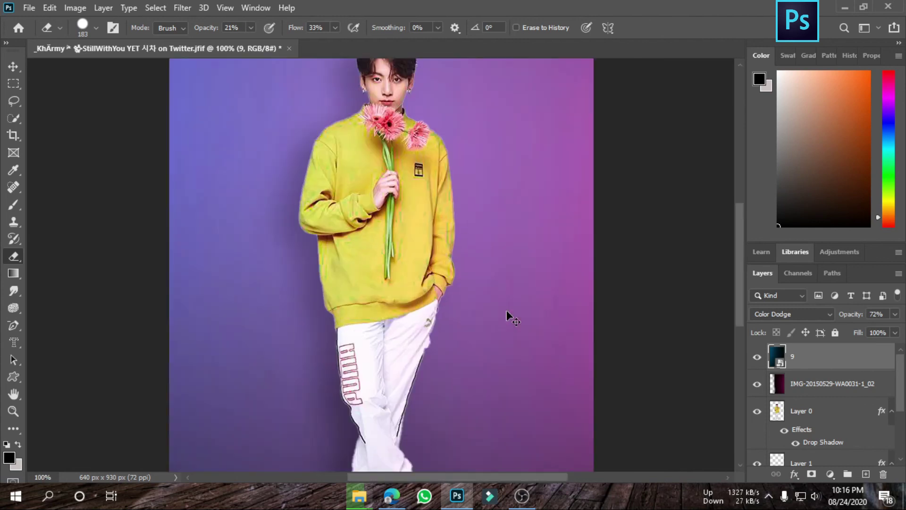
key(ctrl+minus)
key(ctrl+minus)
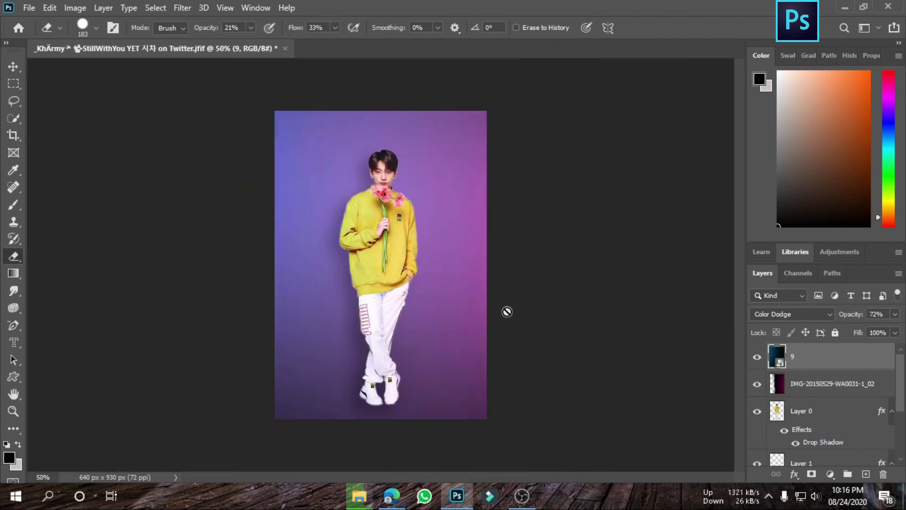
key(ctrl+plus)
key(ctrl+minus)
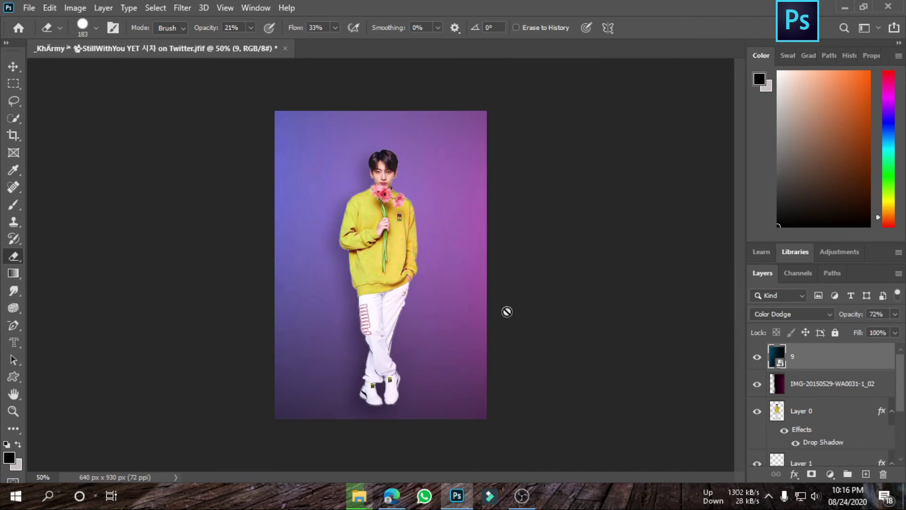